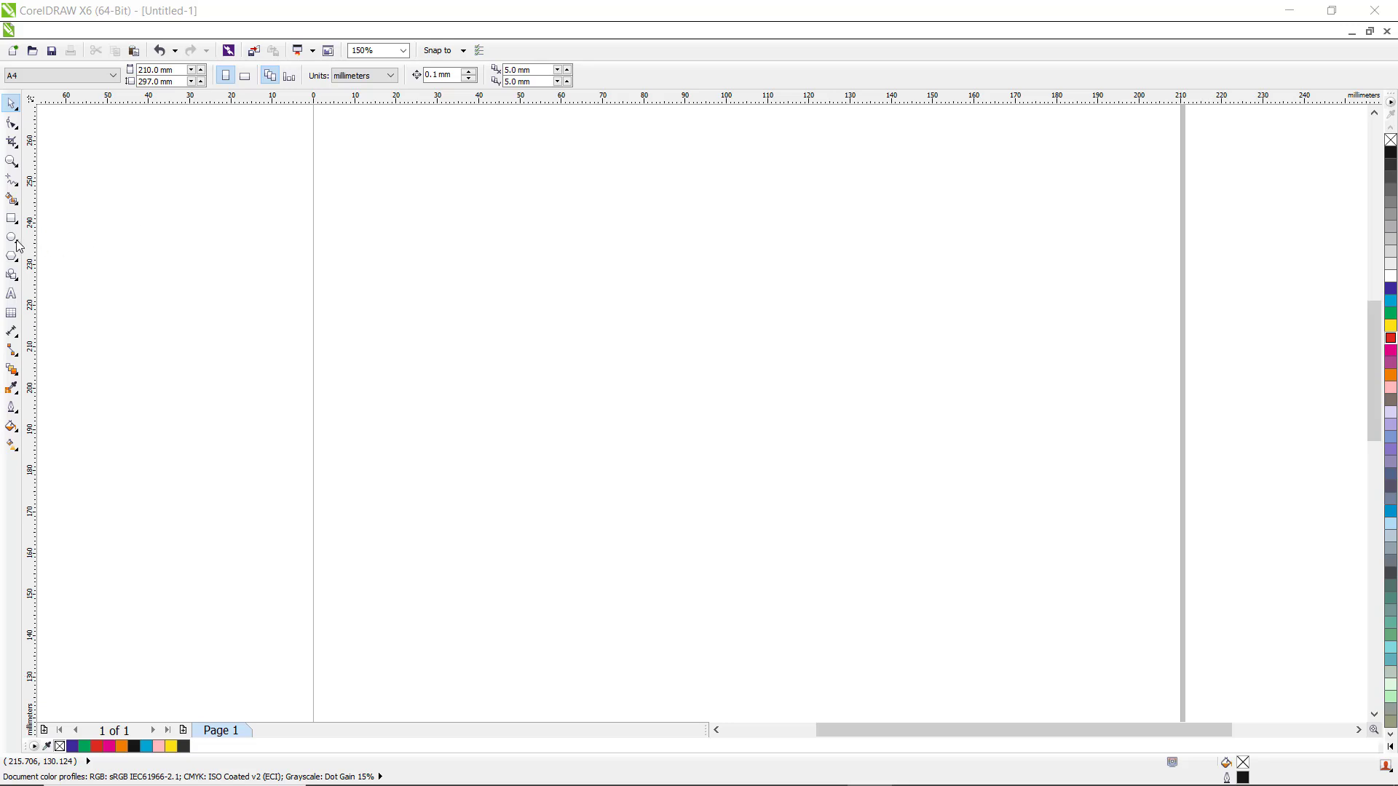
Draw an ellipse about 41 mm wide and 39 mm high in the upper-left part of the page.
click(11, 239)
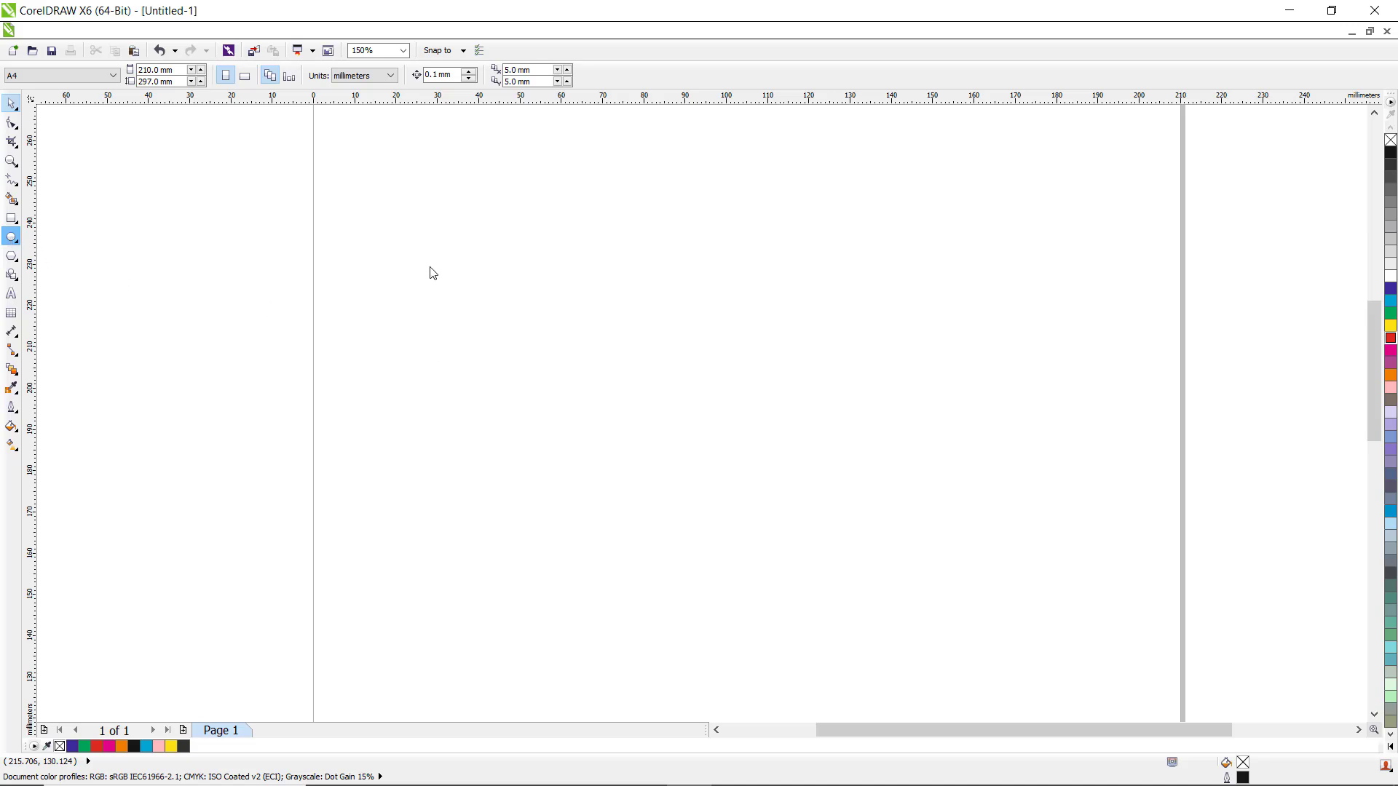
click(10, 239)
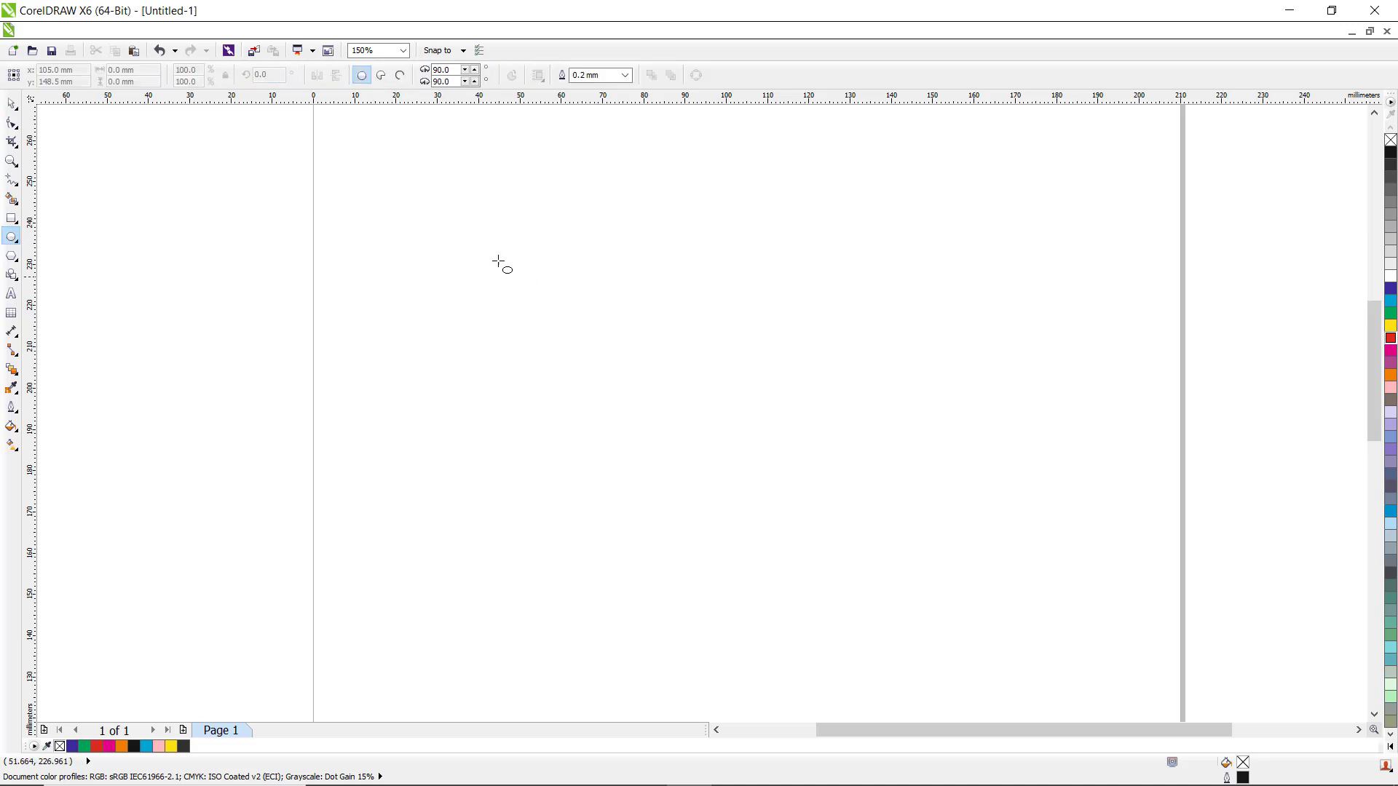
drag(437, 239, 607, 402)
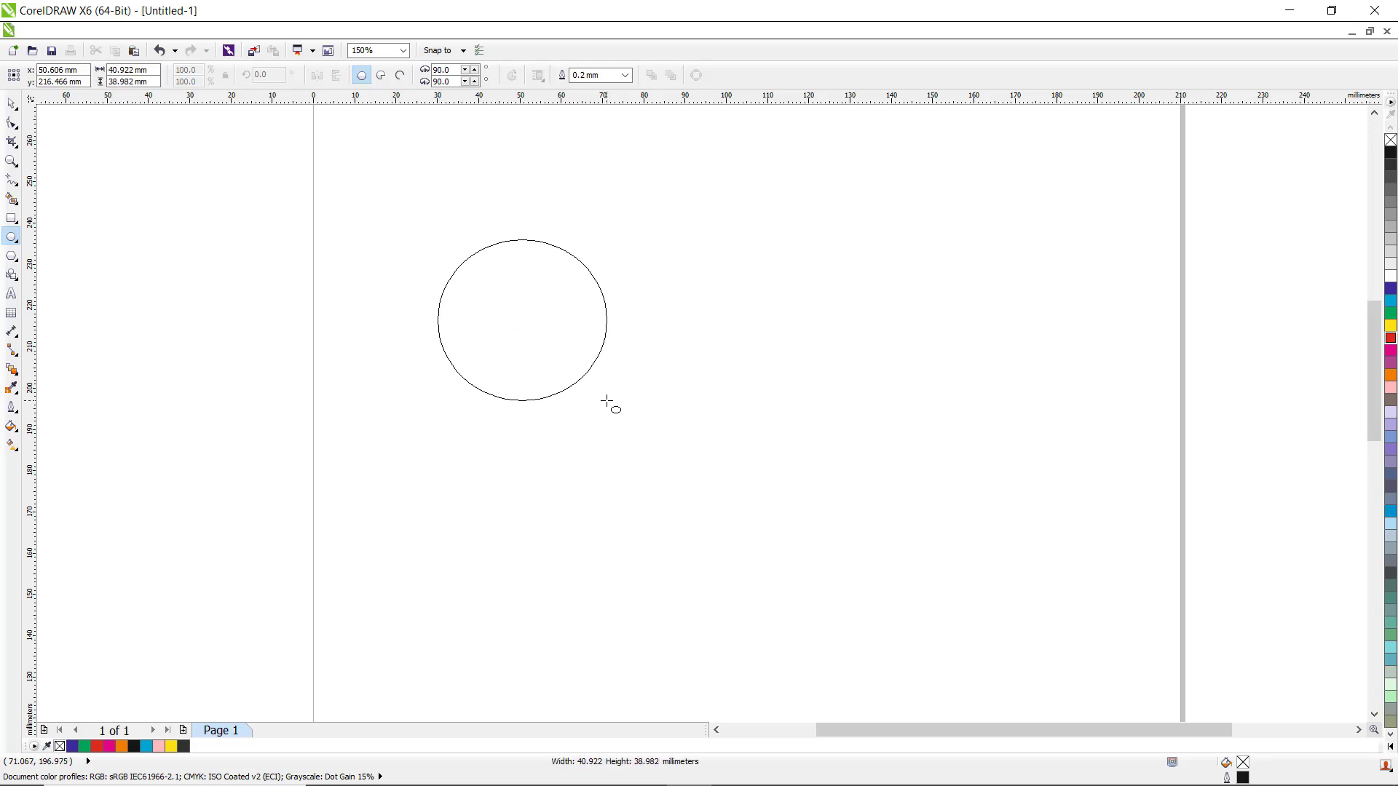
drag(606, 401, 606, 402)
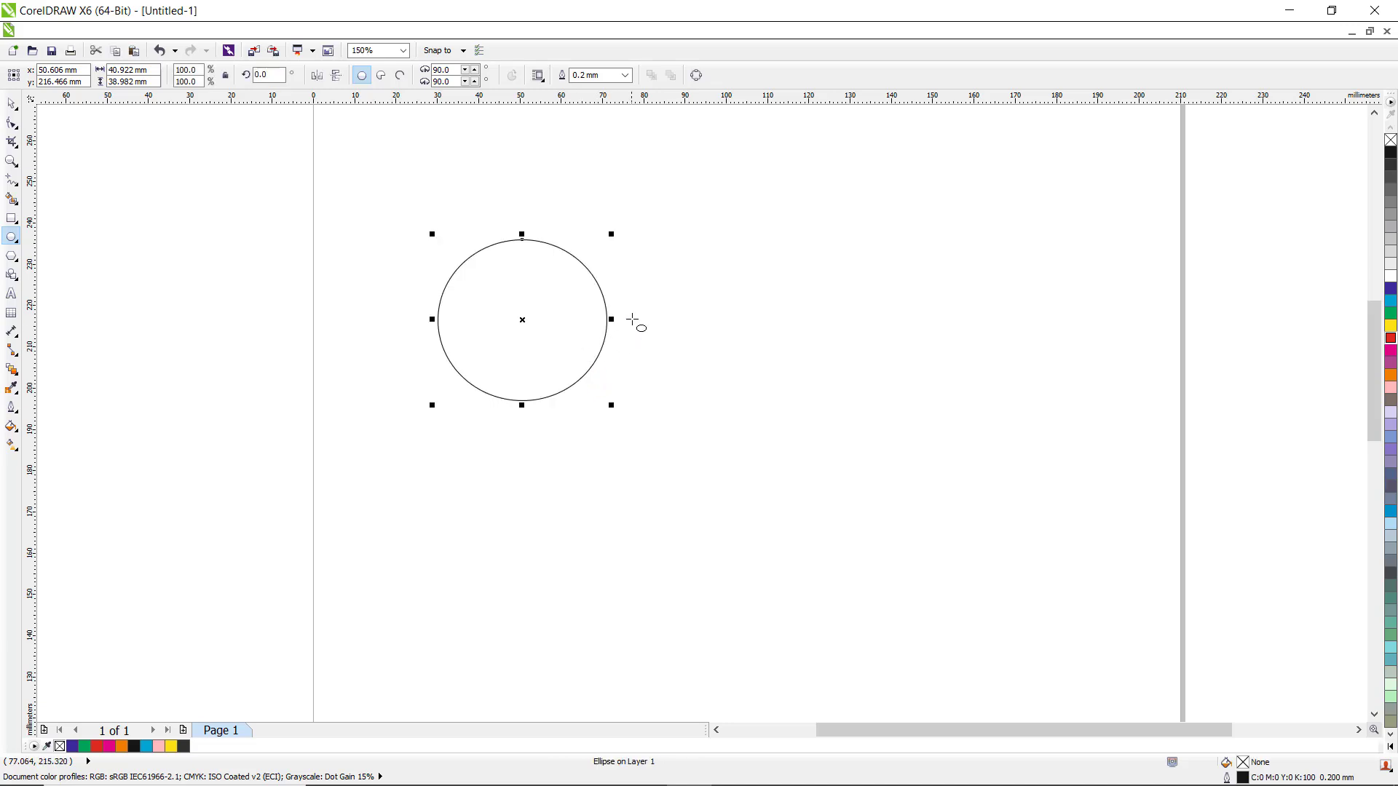
Set the ellipse's outline width to 4.0 mm and convert the outline to an object.
click(627, 75)
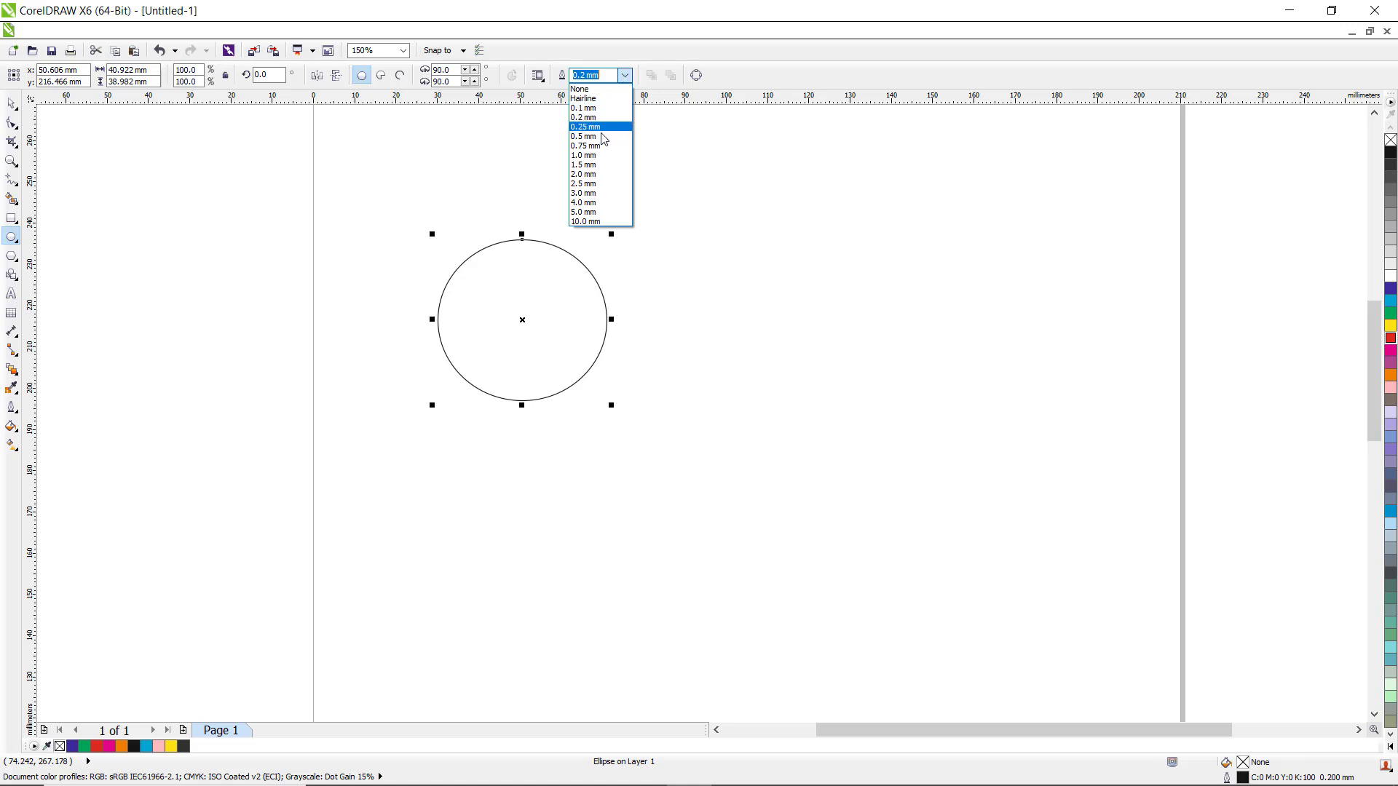
click(595, 193)
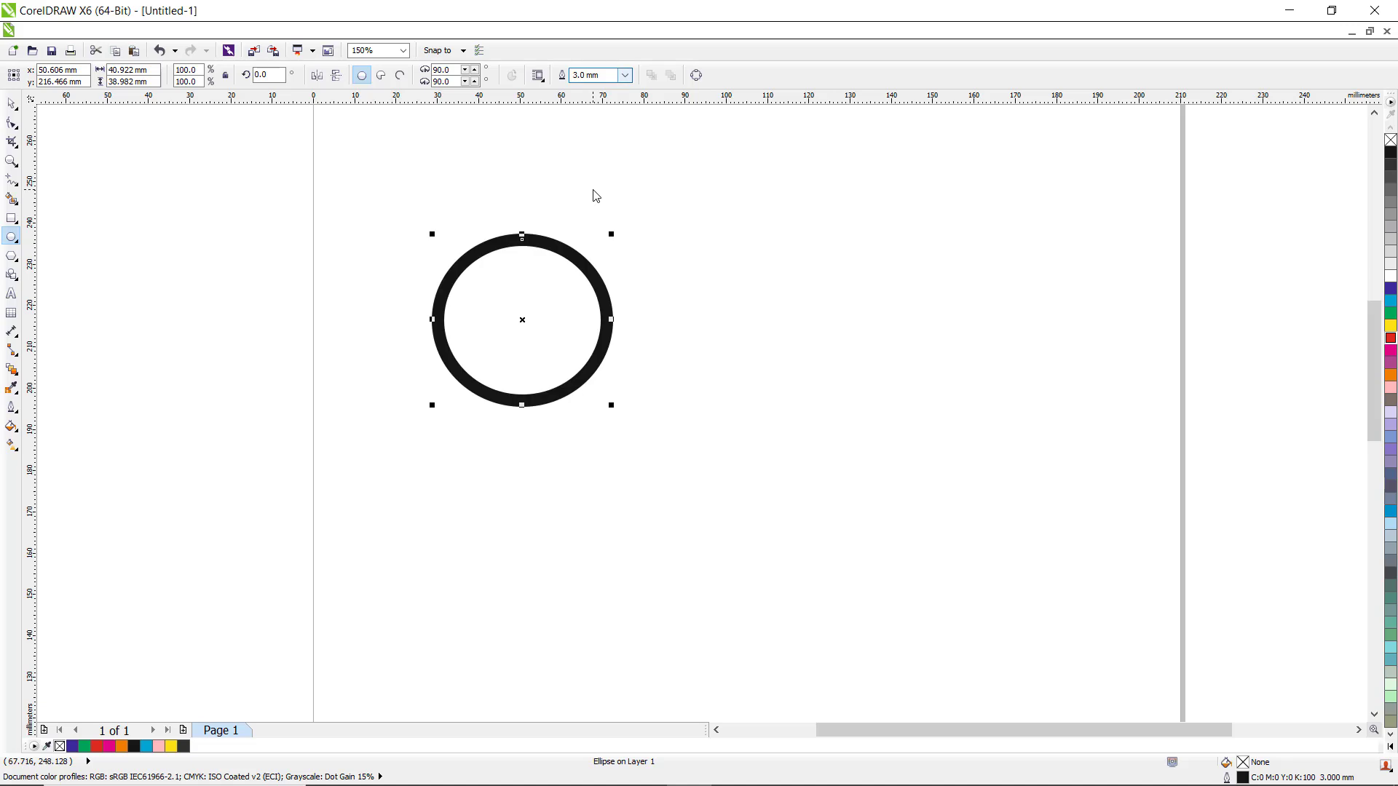
click(625, 75)
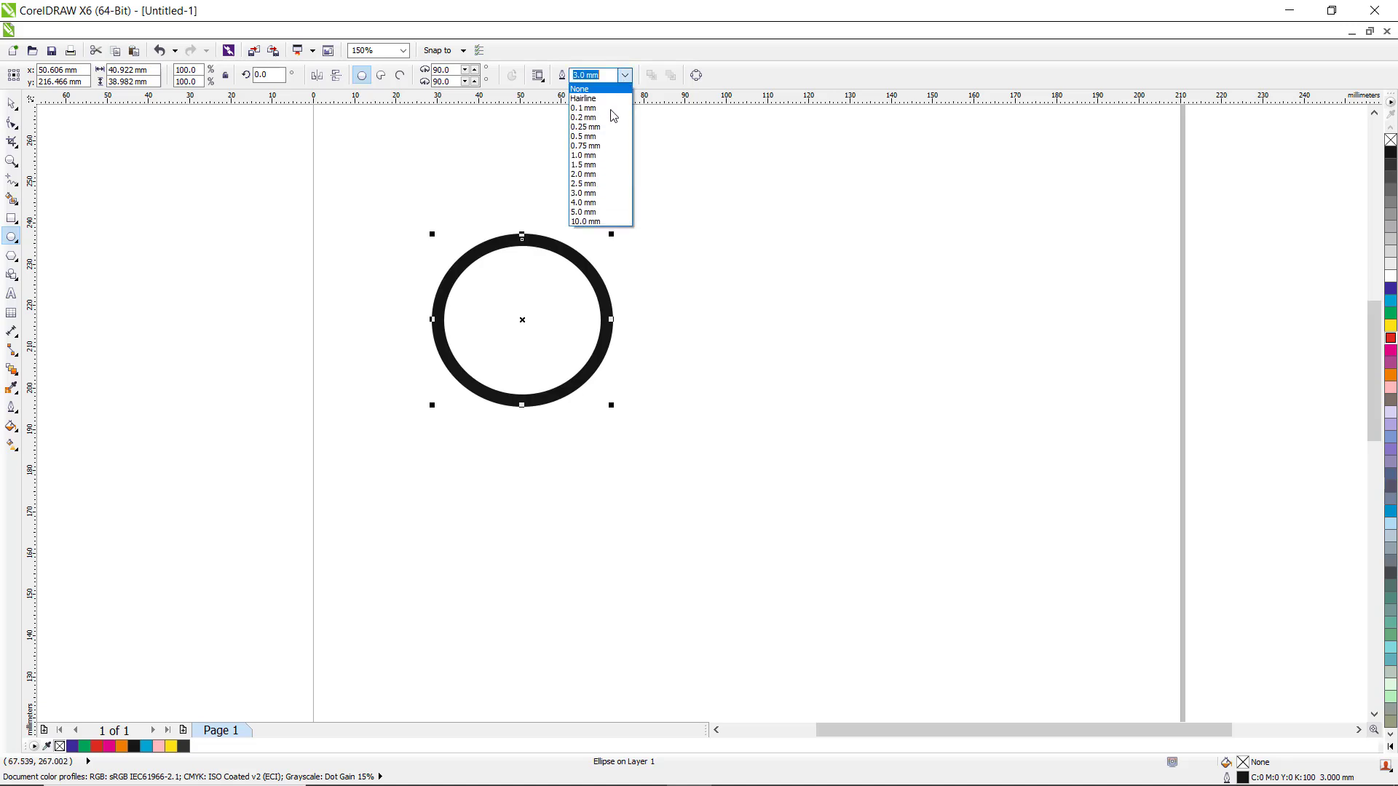
click(586, 203)
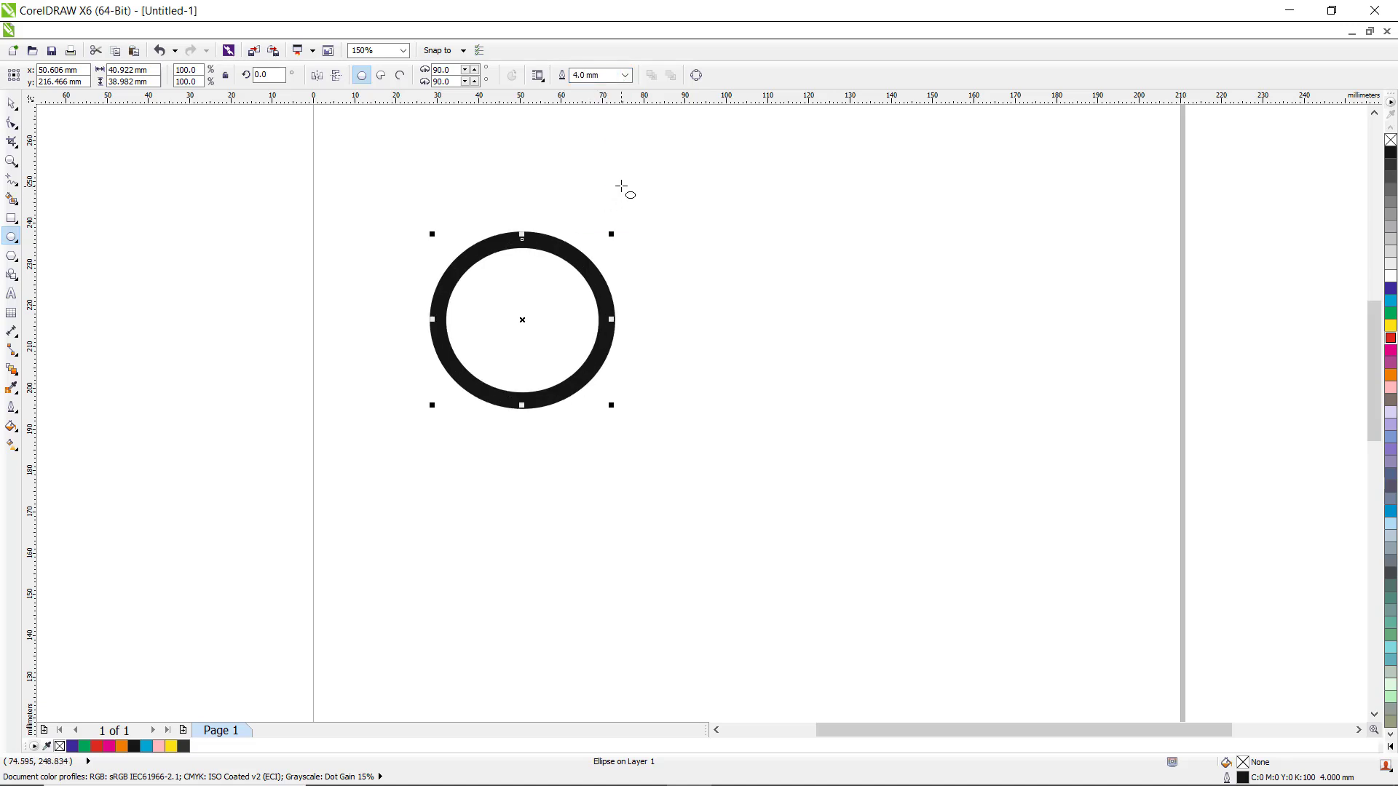
click(175, 31)
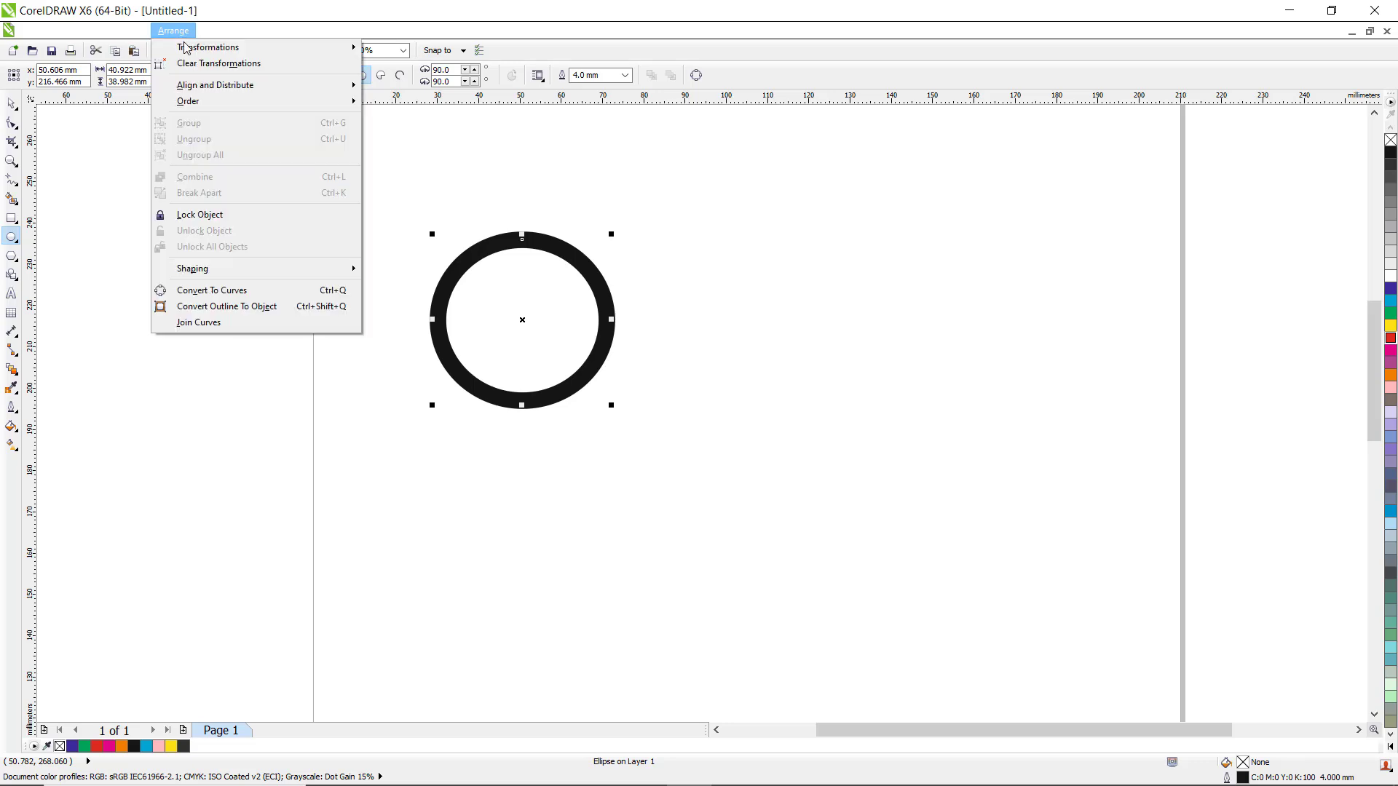
click(254, 307)
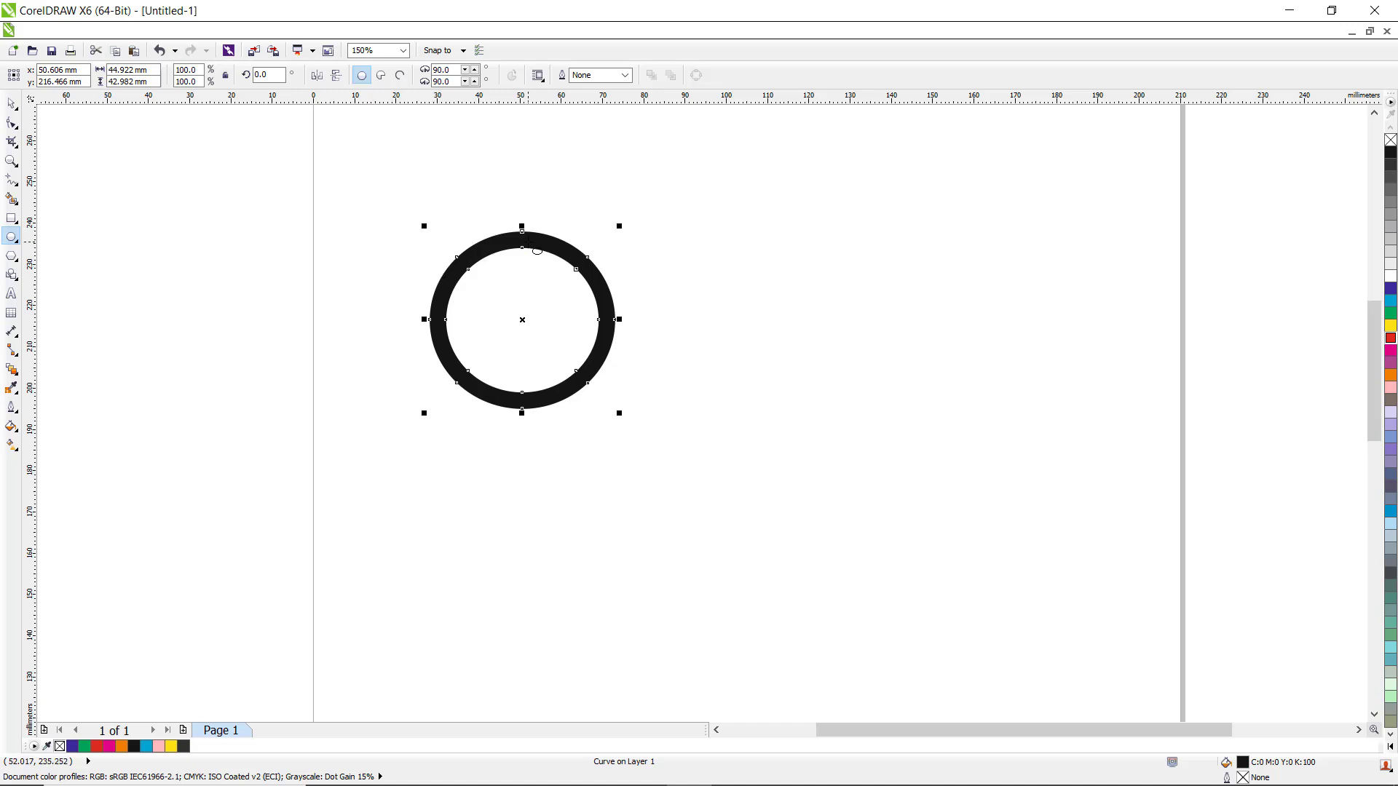
Fill the ring with blue (C:100 M:100 Y:0 K:0) and move its centre to about X 41 mm, Y 217 mm.
click(12, 125)
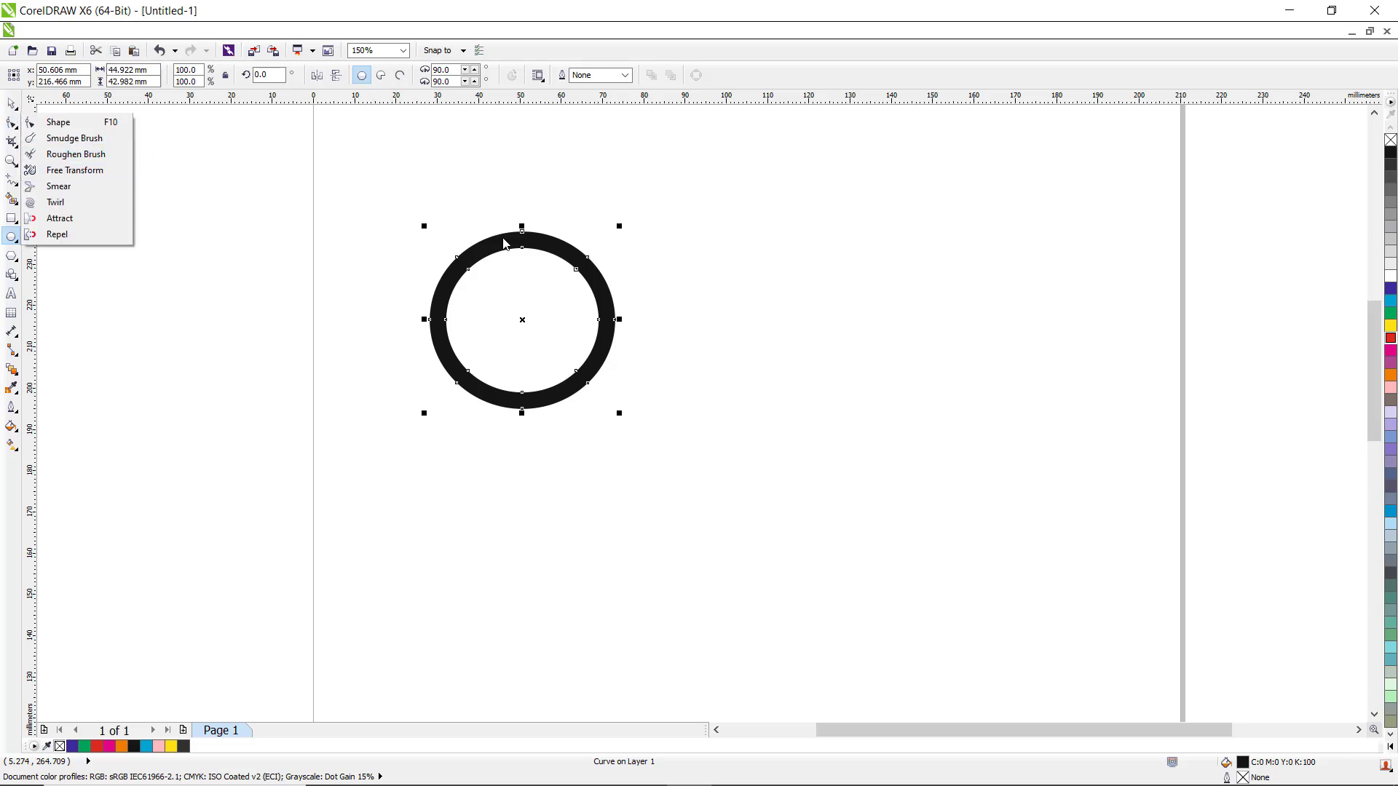
click(13, 106)
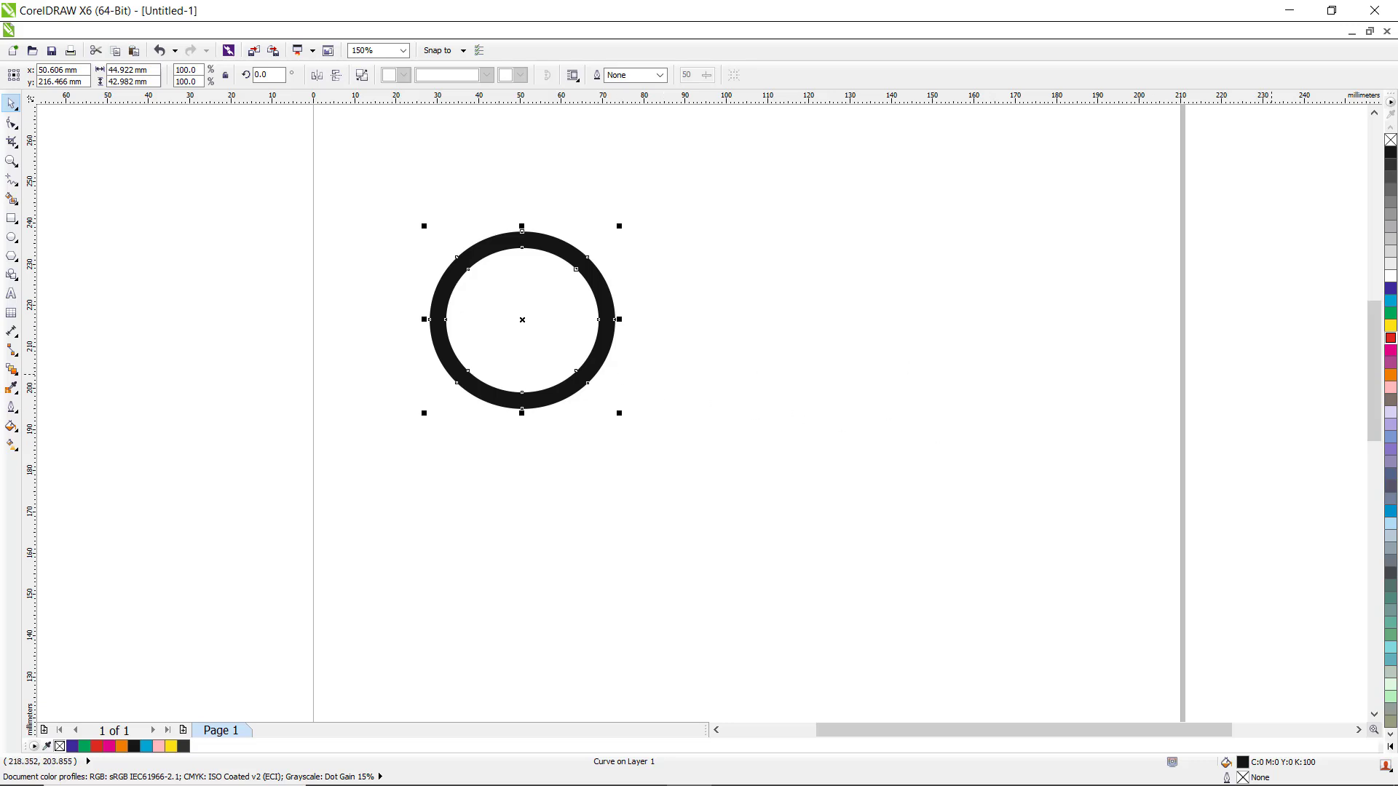
click(1392, 290)
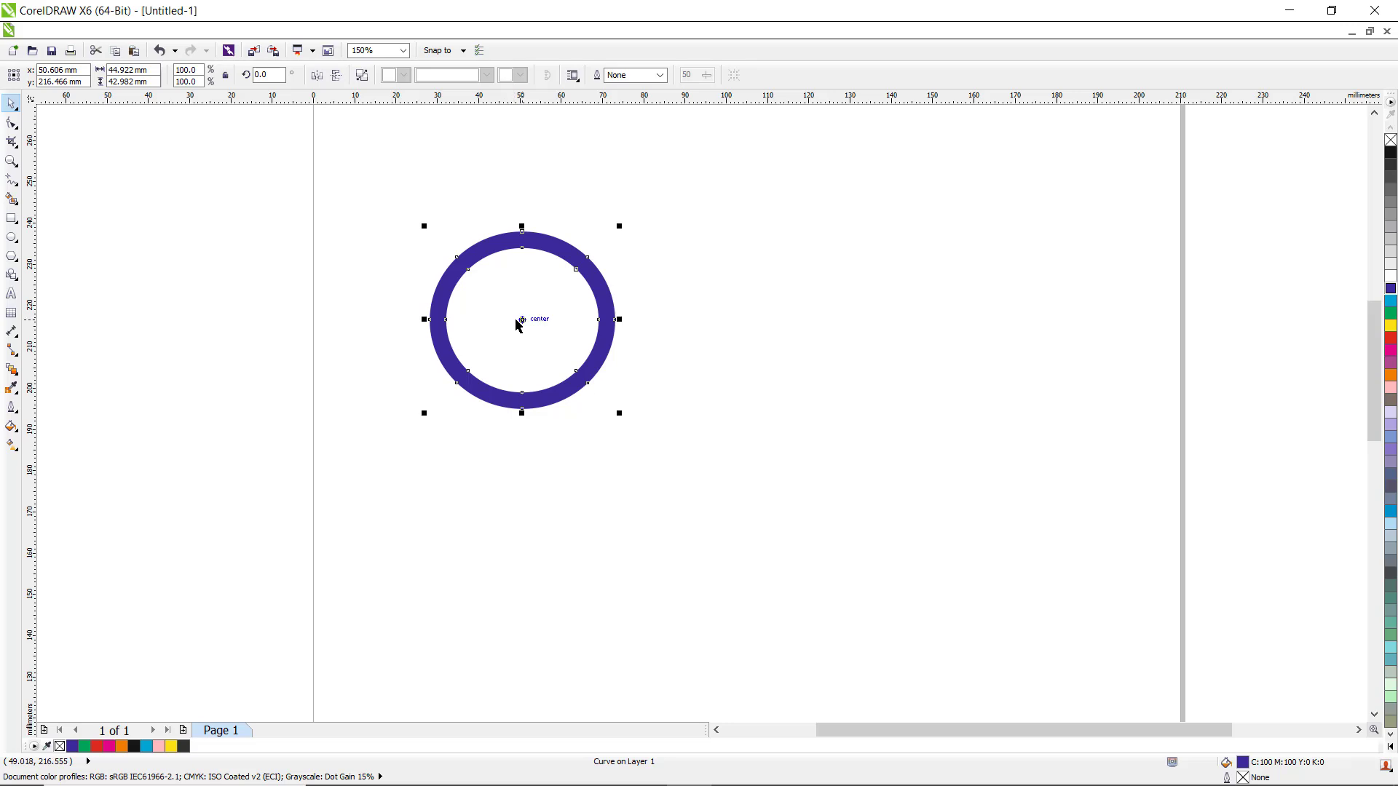
drag(518, 319, 483, 317)
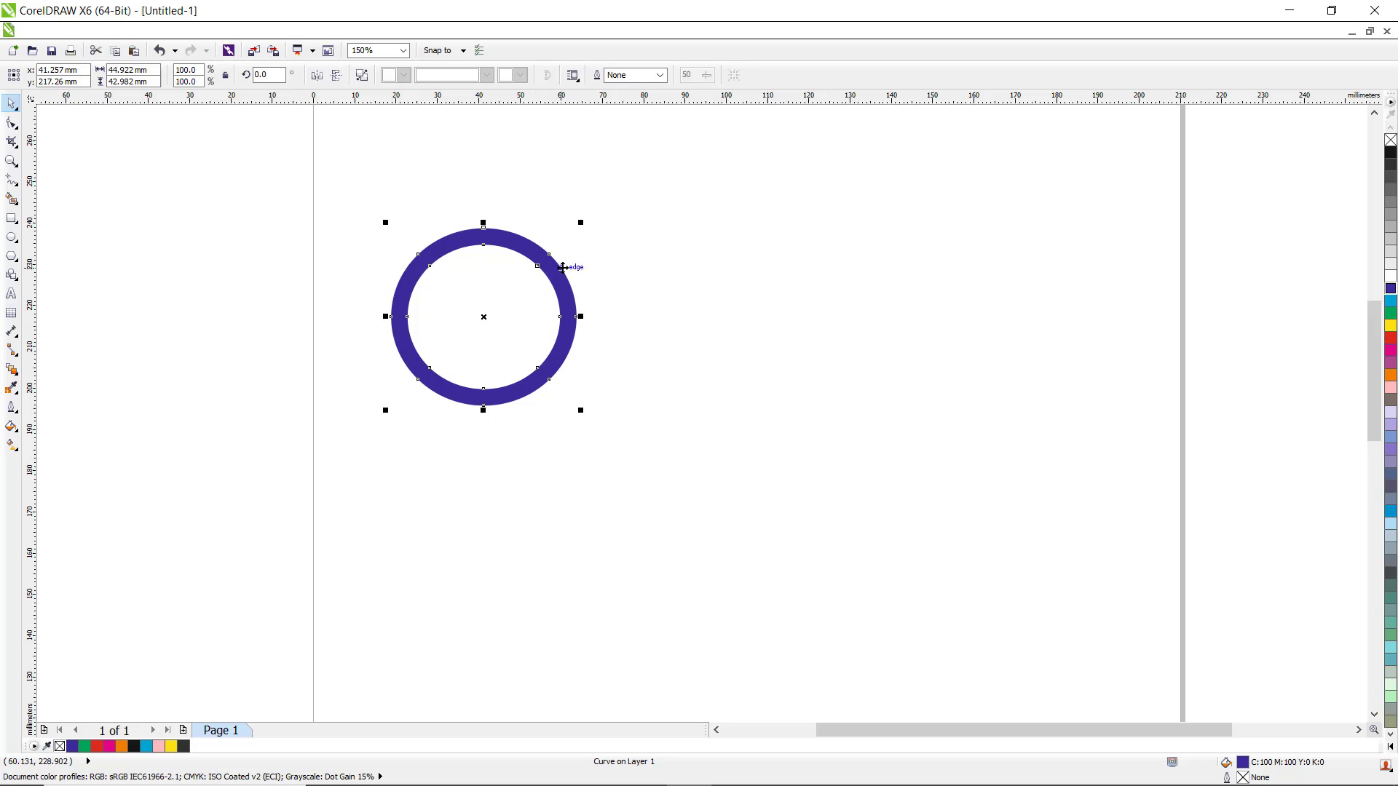
Give the ring a hairline outline in the same blue (C:100 M:100 Y:0 K:0).
scroll(561, 270, up, 2)
scroll(554, 276, up, 2)
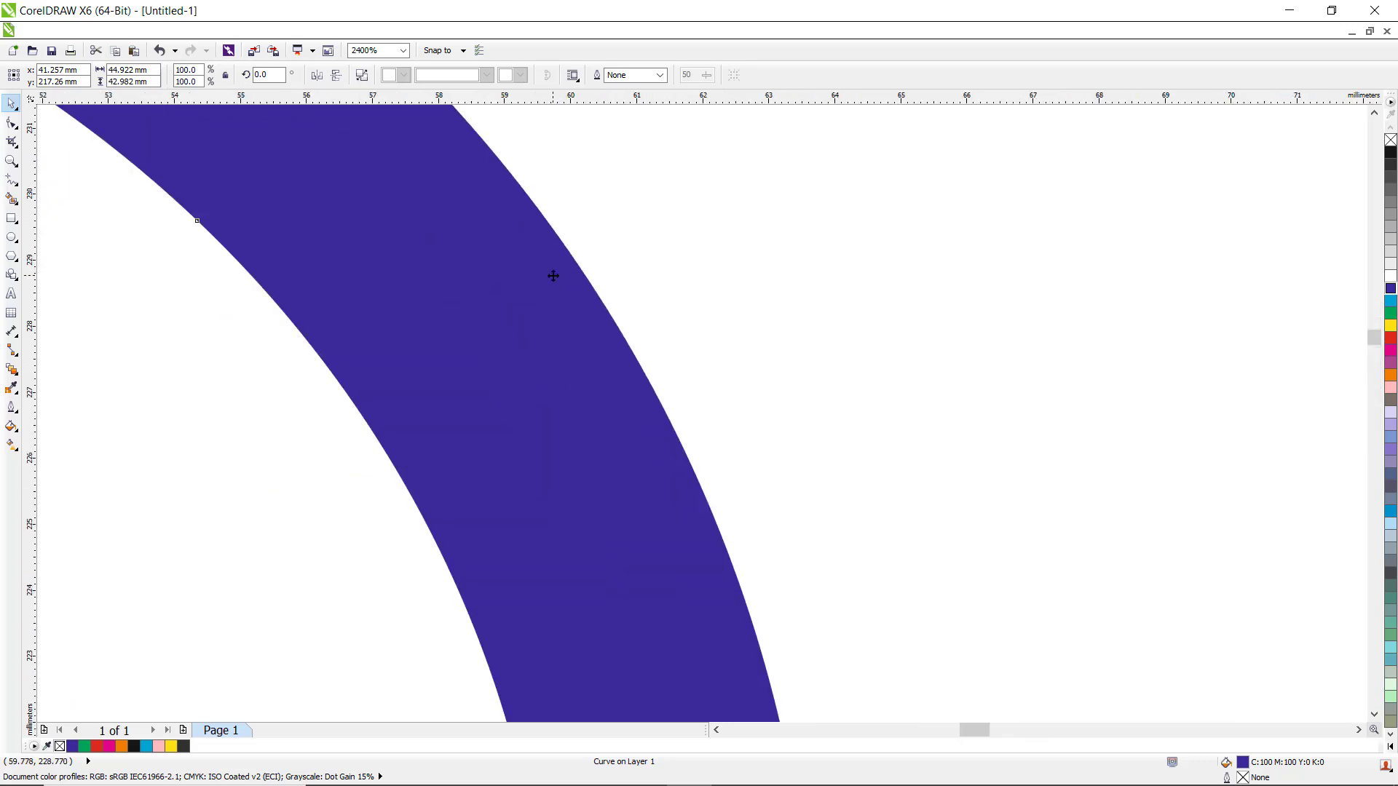
scroll(554, 276, down, 2)
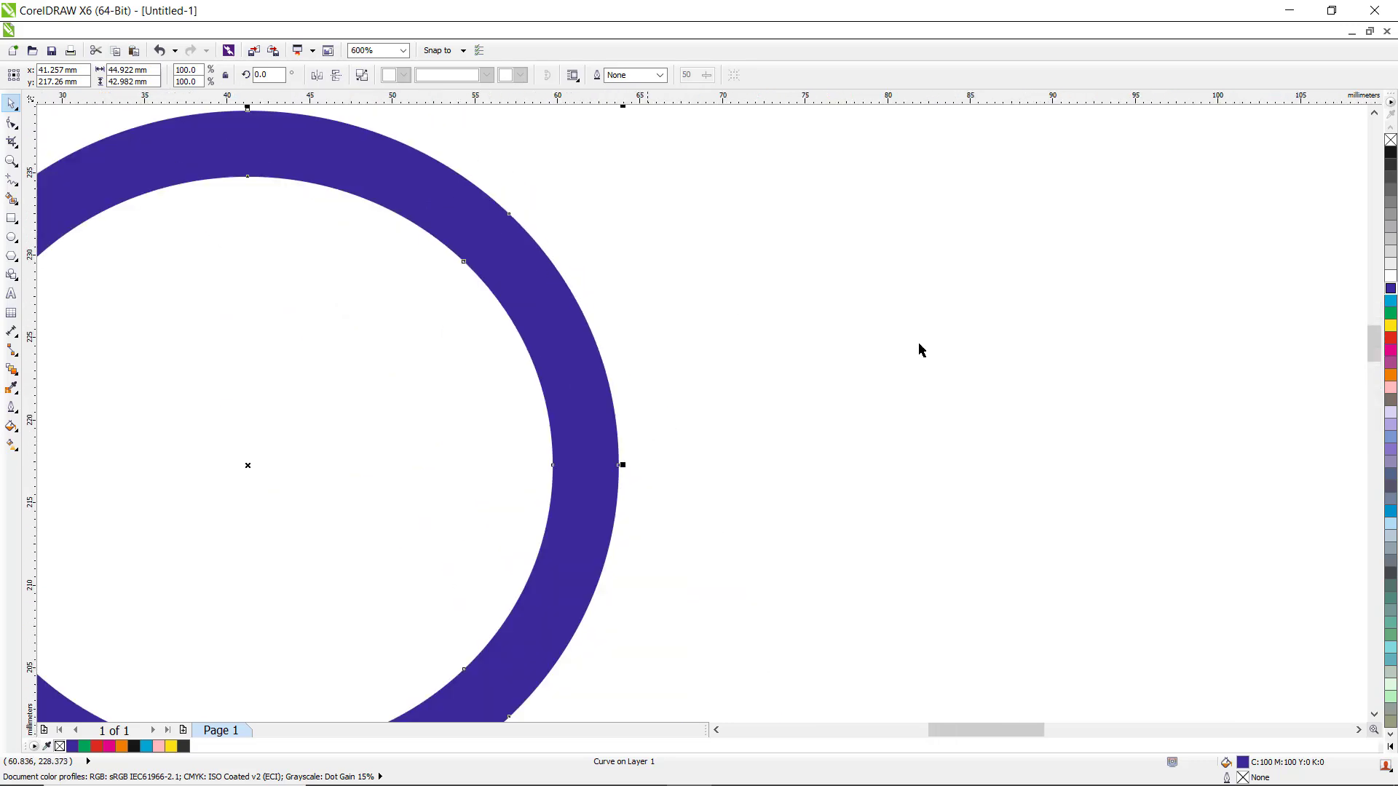
right_click(1391, 290)
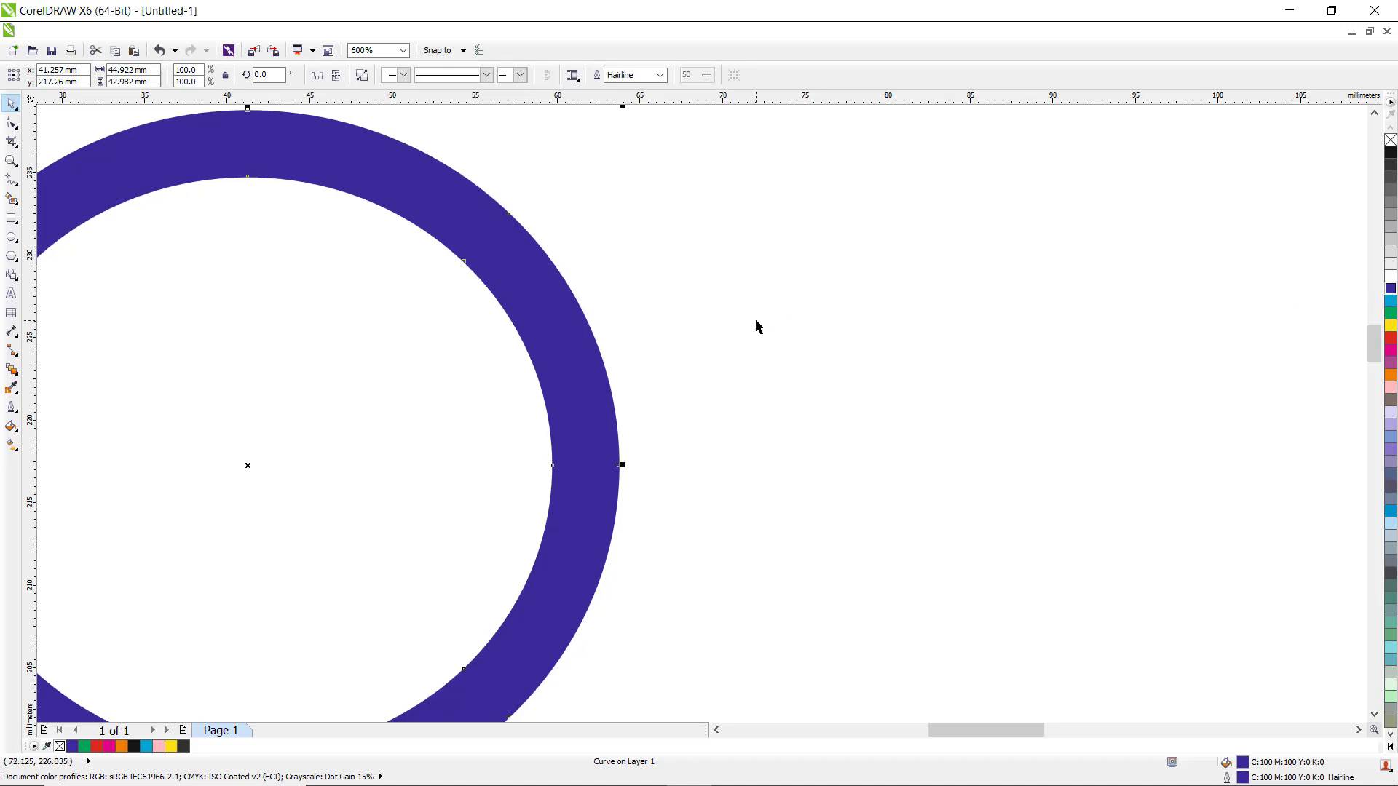
scroll(756, 326, down, 1)
scroll(788, 338, down, 1)
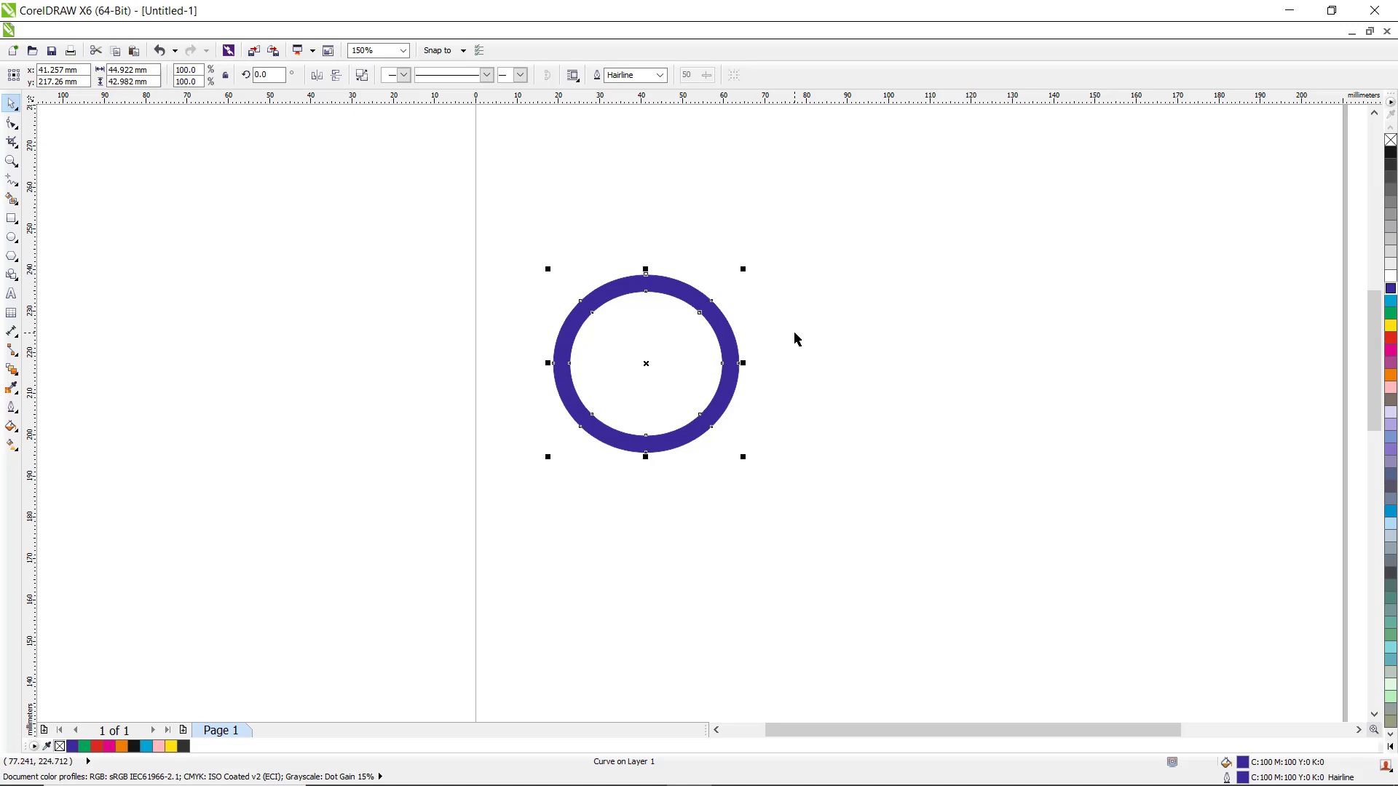
Paste a duplicate of the blue ring directly over the original.
click(884, 312)
right_click(884, 311)
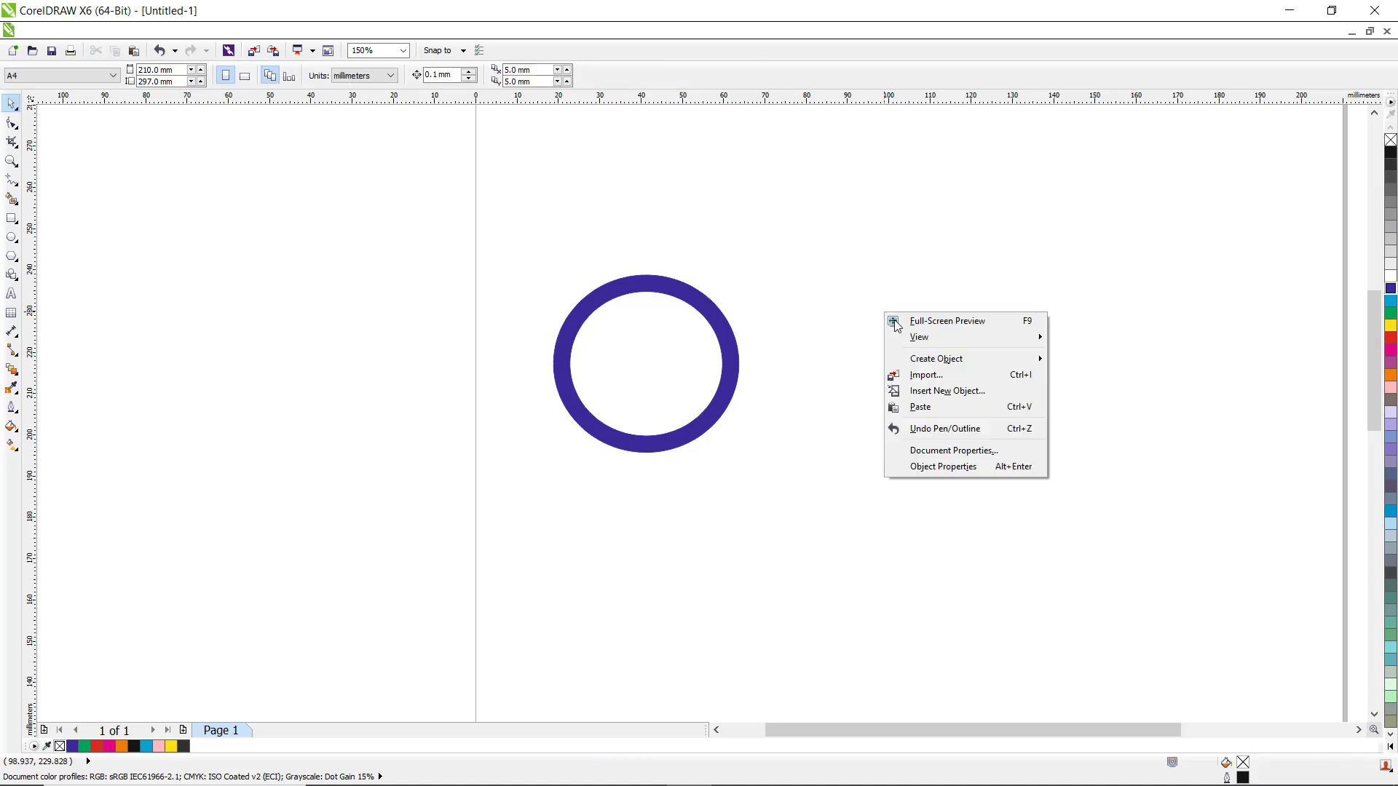
click(927, 404)
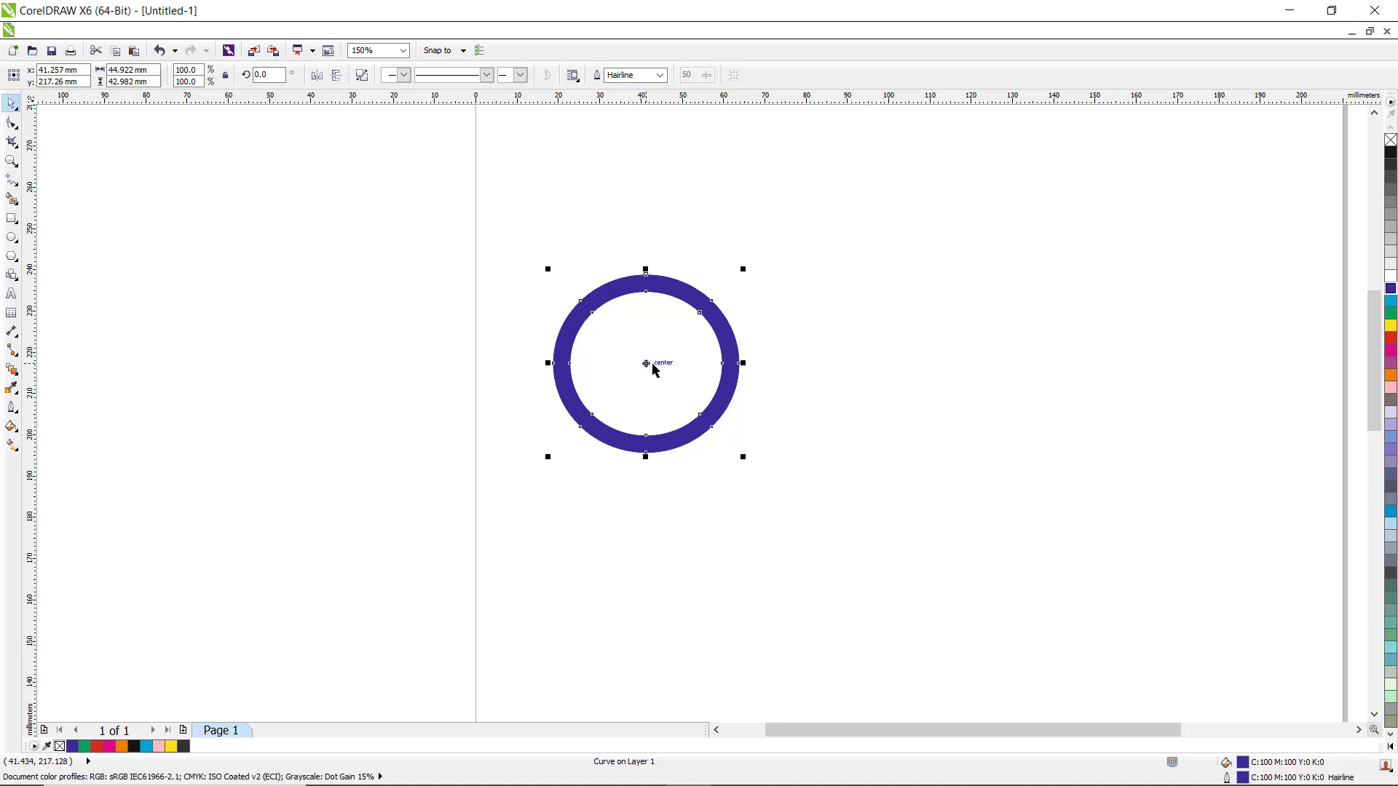
Nudge the duplicate ring horizontally to the right until its centre is at about X 79 mm, keeping it level with the original.
key(Right)
key(Right)
key(Right)
key(Right)
key(Right)
key(Right)
key(Right)
key(Right)
key(Right)
key(Right)
key(Right)
key(Right)
key(Right)
key(Right)
key(Right)
key(Right)
key(Right)
key(Right)
key(Right)
key(Right)
key(Right)
key(Right)
key(Right)
key(Right)
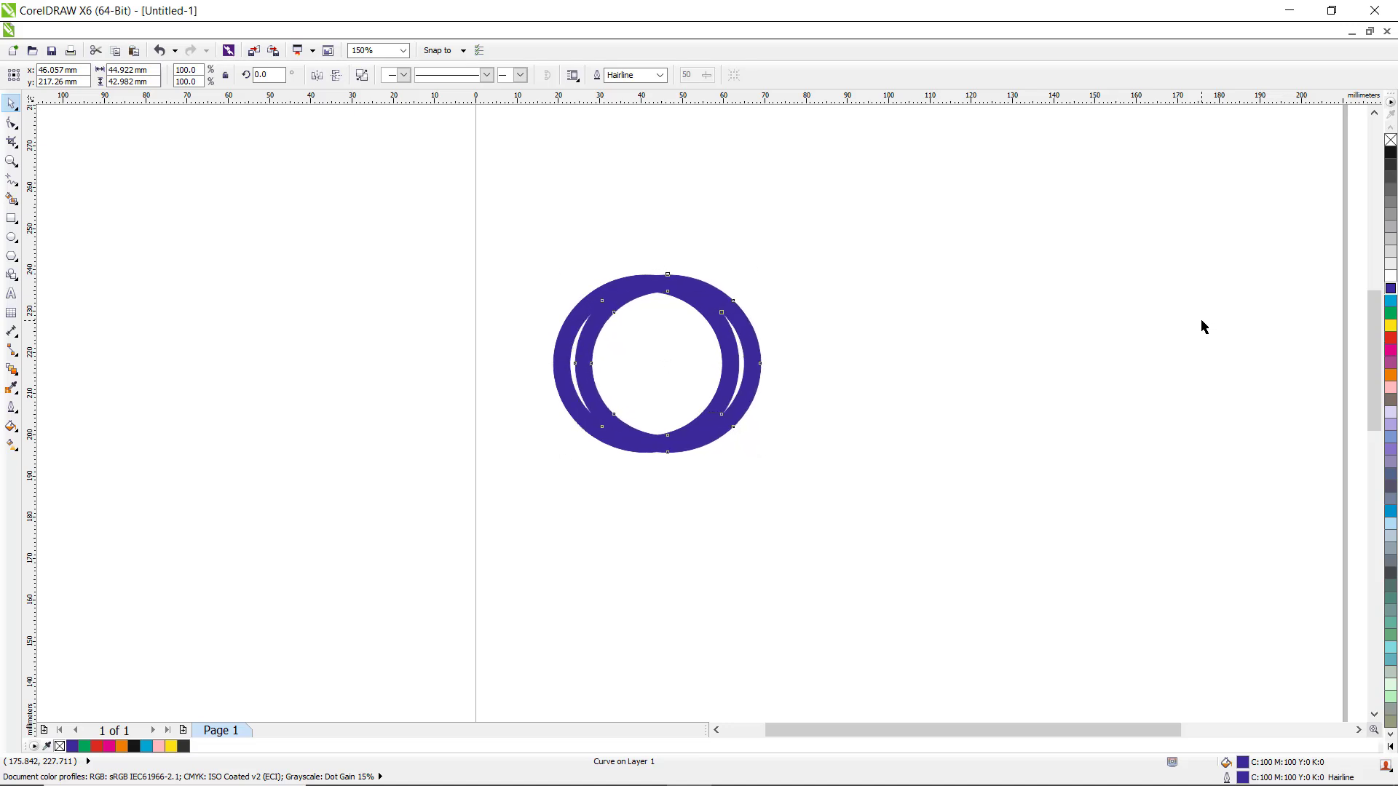
key(Right)
key(Right)
key(Right)
key(Right)
key(Right)
key(Right)
key(Right)
key(Right)
key(Right)
key(Right)
key(Right)
key(Right)
key(Right)
key(Right)
key(Right)
key(Right)
key(Right)
key(Right)
key(Right)
key(Right)
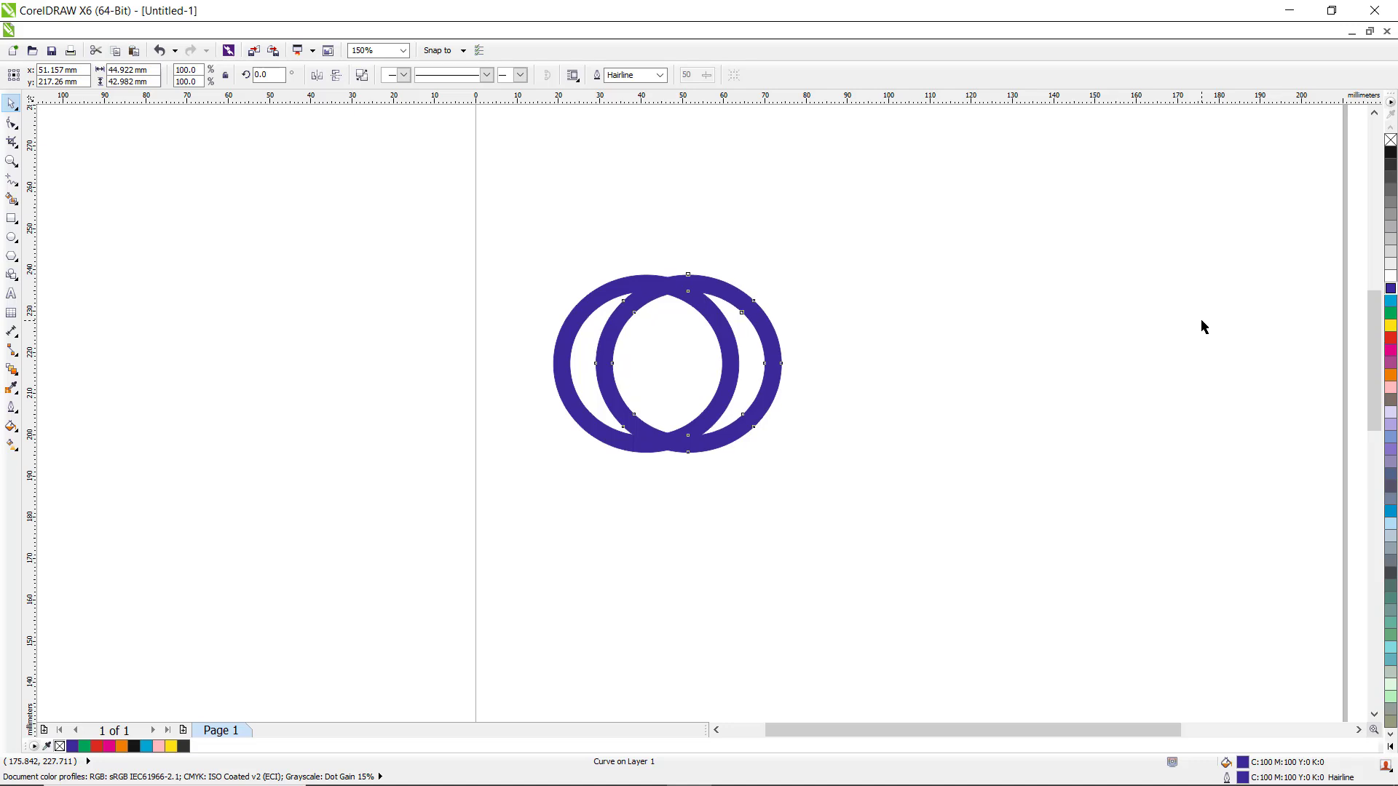
key(Right)
key(Right)
key(Right)
key(Right)
key(Right)
key(Right)
key(Right)
key(Right)
key(Right)
key(Right)
key(Right)
key(Right)
key(Right)
key(Right)
key(Right)
key(Right)
key(Right)
key(Right)
key(Right)
key(Right)
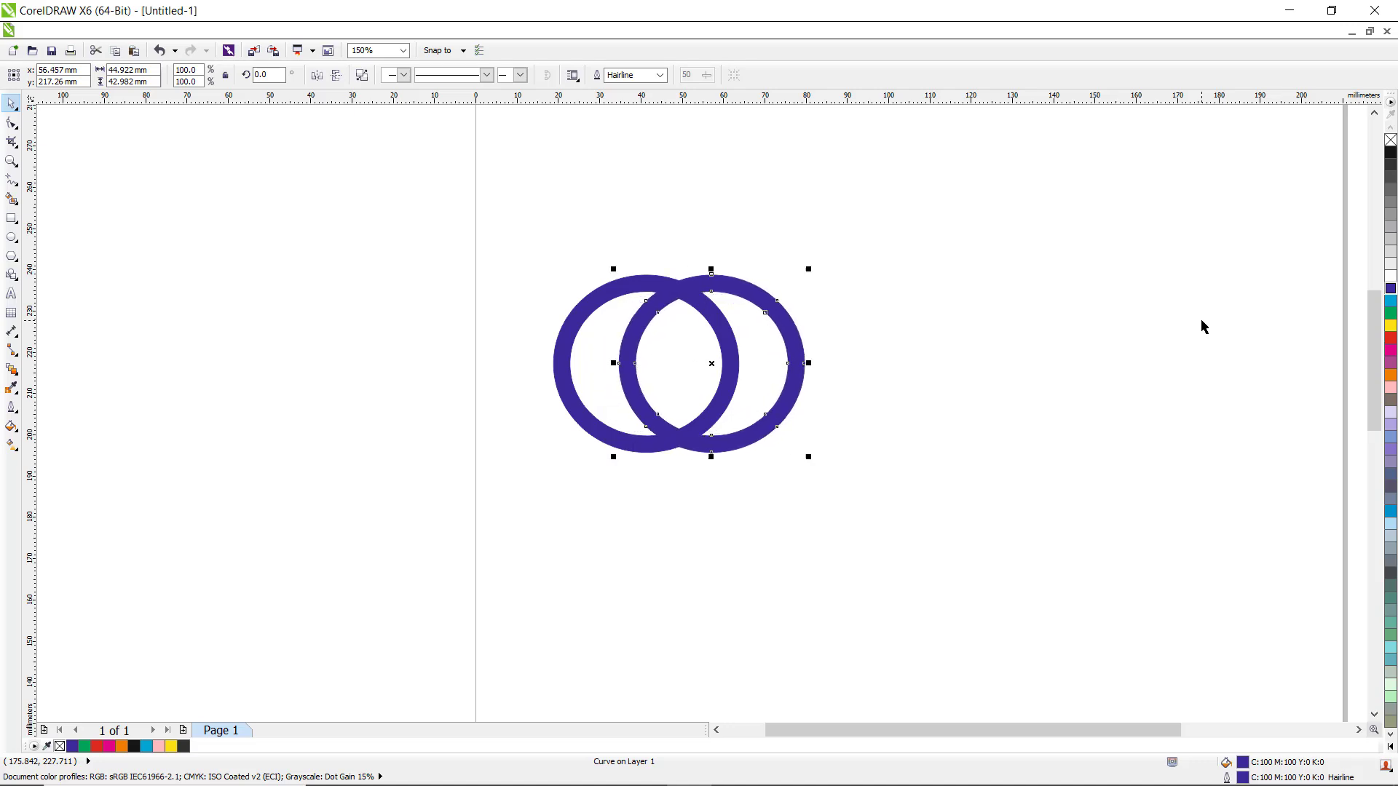
key(Right)
key(Right)
key(Right)
key(Right)
key(Right)
key(Right)
key(Right)
key(Right)
key(Right)
key(Right)
key(Right)
key(Right)
key(Right)
key(Right)
key(Right)
key(Right)
key(Right)
key(Right)
key(Right)
key(Right)
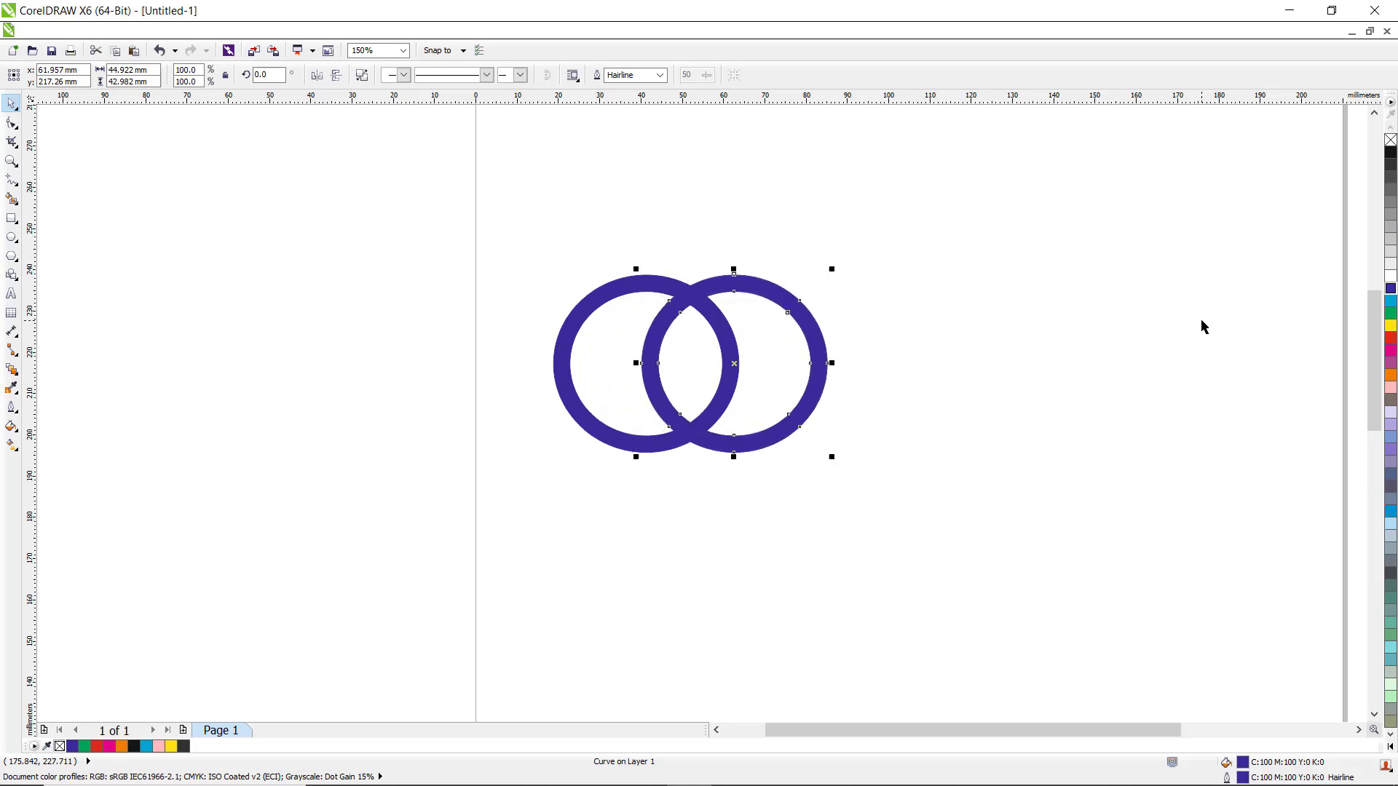
key(Right)
key(Right)
key(Right)
key(Right)
key(Right)
key(Right)
key(Right)
key(Right)
key(Right)
key(Right)
key(Right)
key(Right)
key(Right)
key(Right)
key(Right)
key(Right)
key(Right)
key(Right)
key(Right)
key(Right)
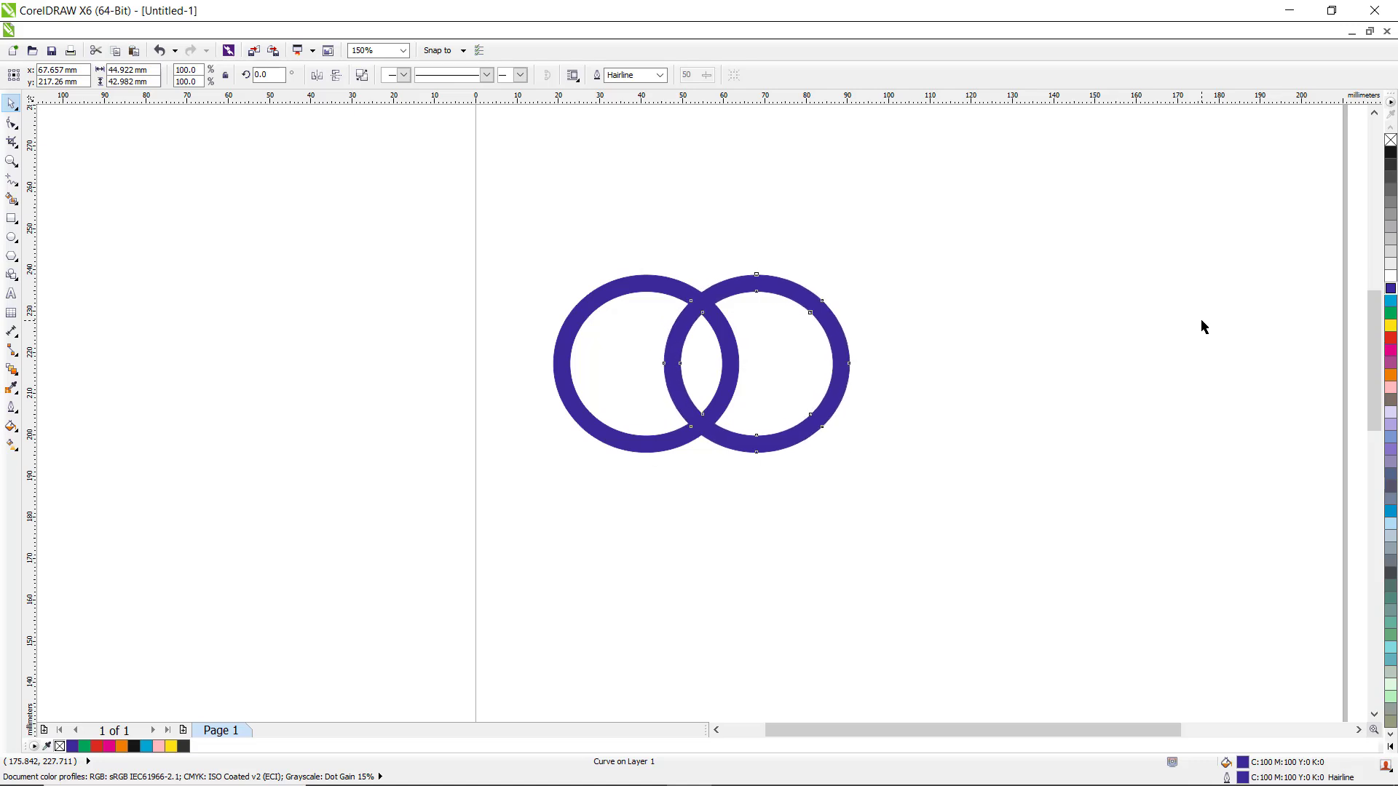
key(Right)
key(Right)
key(Right)
key(Right)
key(Right)
key(Right)
key(Right)
key(Right)
key(Right)
key(Right)
key(Right)
key(Right)
key(Right)
key(Right)
key(Right)
key(Right)
key(Right)
key(Right)
key(Right)
key(Right)
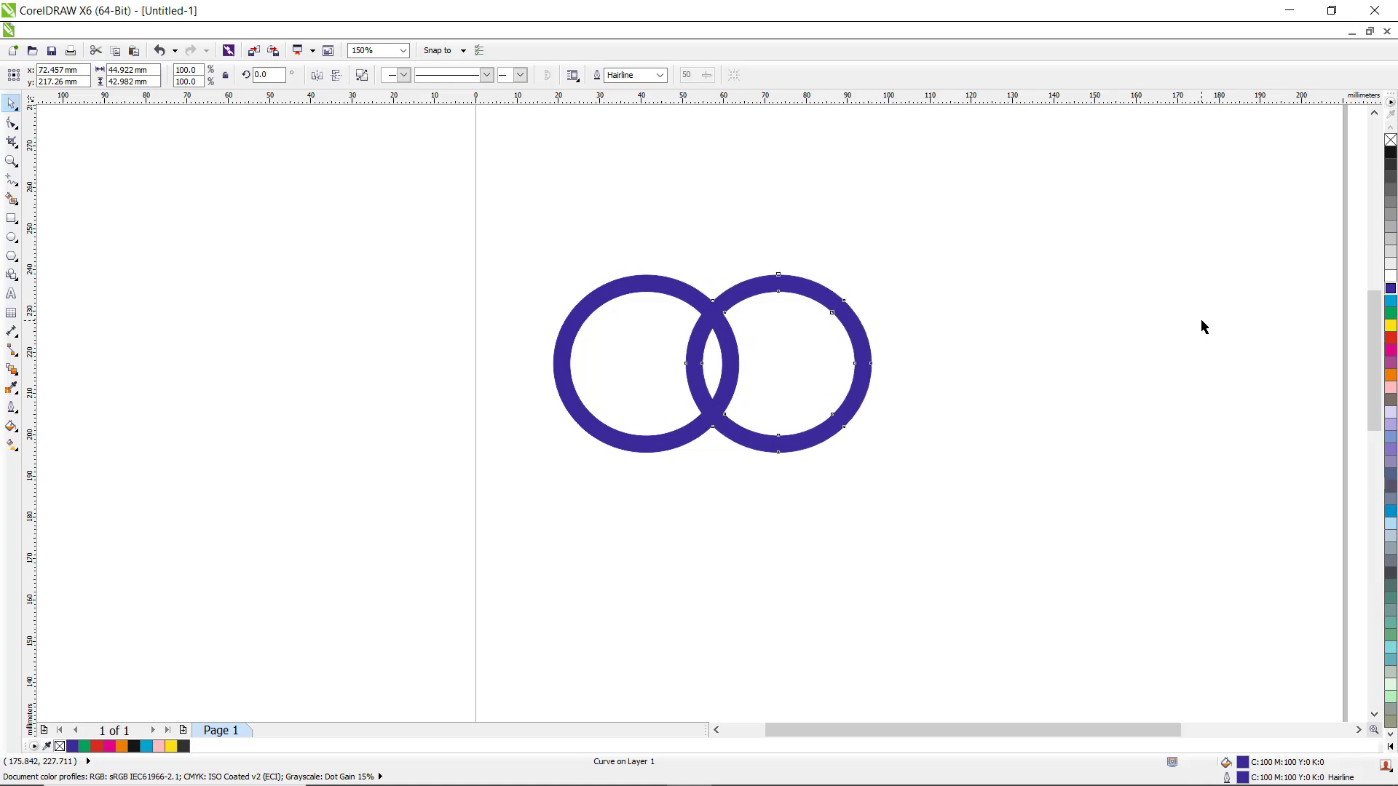
key(Right)
key(Right)
key(Right)
key(Right)
key(Right)
key(Right)
key(Right)
key(Right)
key(Right)
key(Right)
key(Right)
key(Right)
key(Right)
key(Right)
key(Right)
key(Right)
key(Right)
key(Right)
key(Right)
key(Right)
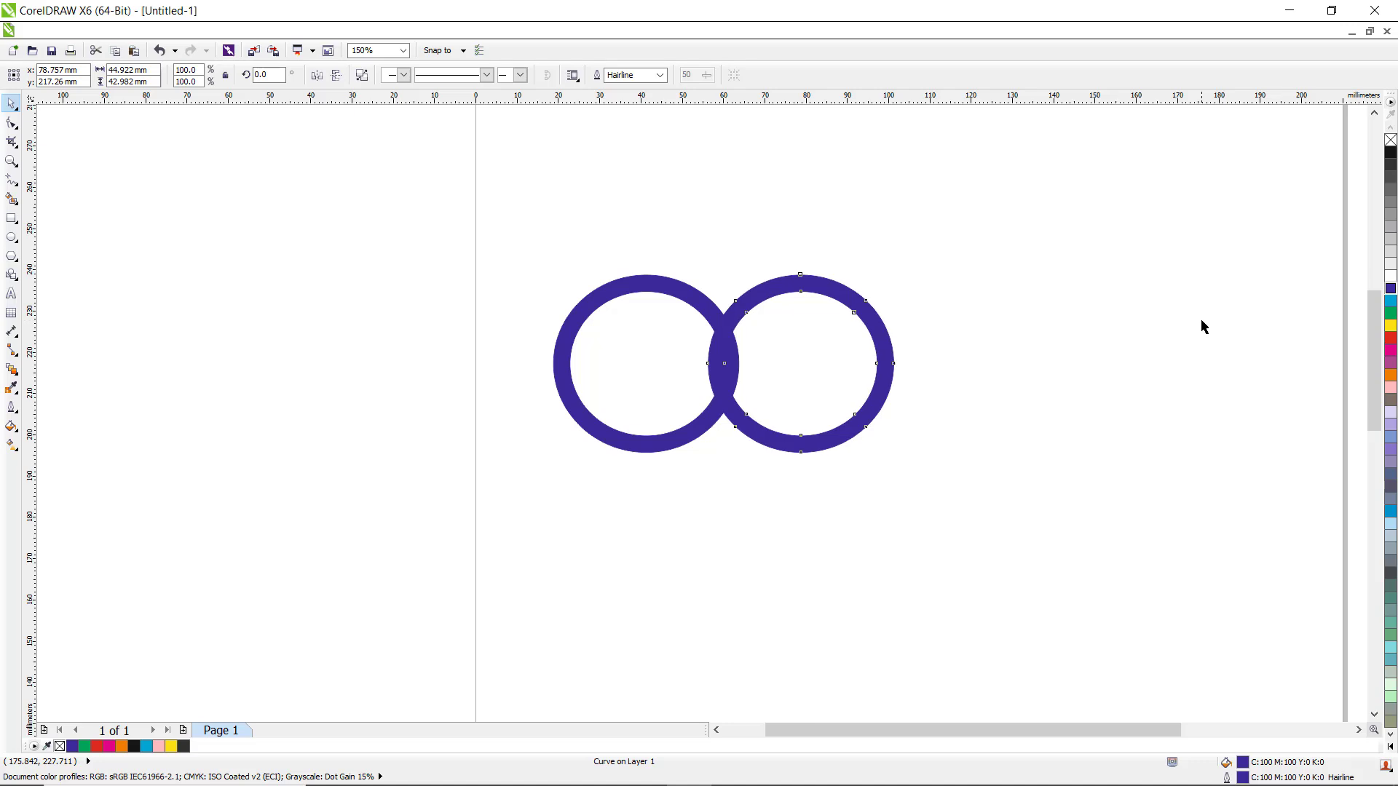
Keep nudging the duplicate ring horizontally to the right, clear of the original, until its centre is at about X 95 mm.
key(Right)
key(Right)
key(Right)
key(Right)
key(Right)
key(Right)
key(Right)
key(Right)
key(Right)
key(Right)
key(Right)
key(Right)
key(Right)
key(Right)
key(Right)
key(Right)
key(Right)
key(Right)
key(Right)
key(Right)
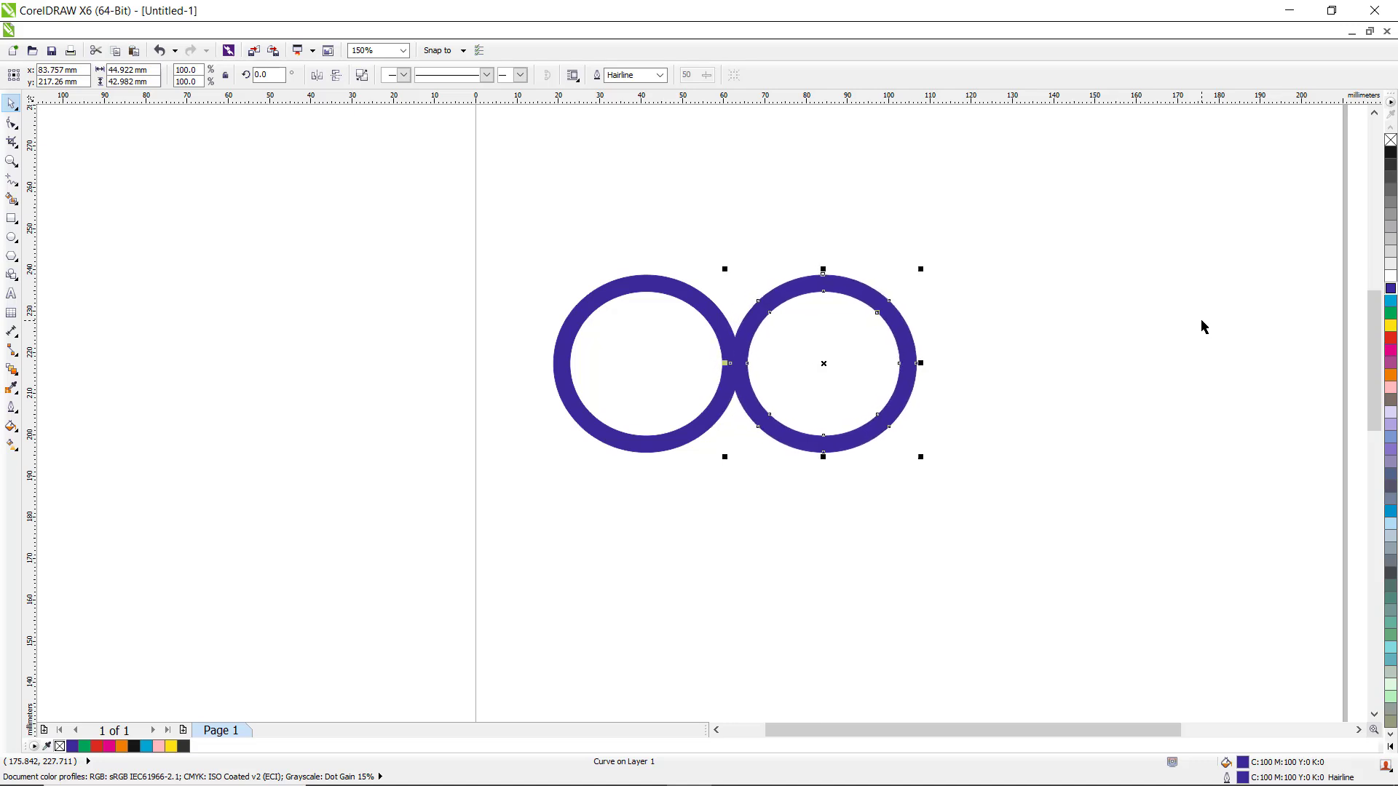
key(Right)
key(Right)
key(Right)
key(Right)
key(Right)
key(Right)
key(Right)
key(Right)
key(Right)
key(Right)
key(Right)
key(Right)
key(Right)
key(Right)
key(Right)
key(Right)
key(Right)
key(Right)
key(Right)
key(Right)
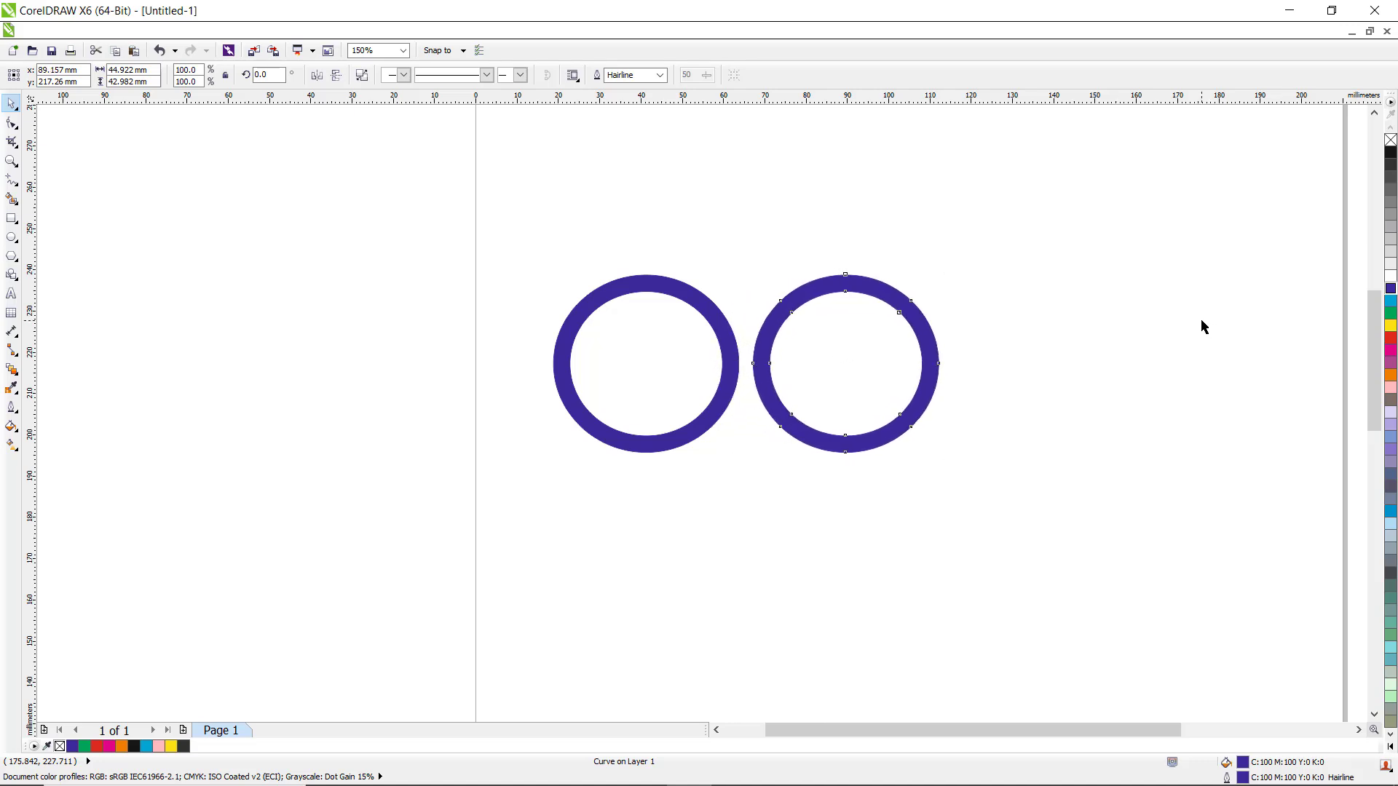
key(Right)
key(Right)
key(Right)
key(Right)
key(Right)
key(Right)
key(Right)
key(Right)
key(Right)
key(Right)
key(Right)
key(Right)
key(Right)
key(Right)
key(Right)
key(Right)
key(Right)
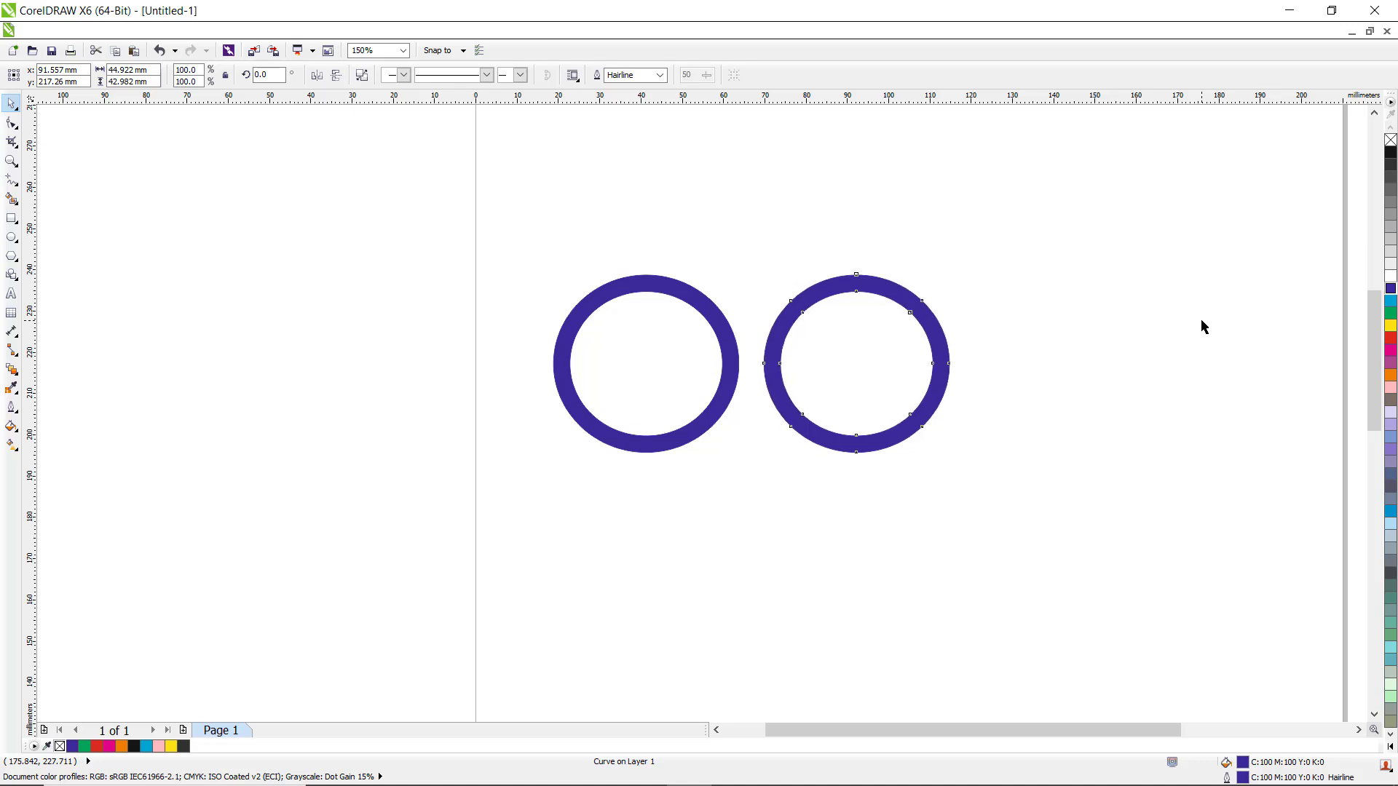
key(Right)
key(Right)
key(Right)
key(Right)
key(Right)
key(Right)
key(Right)
key(Right)
key(Right)
key(Right)
key(Right)
key(Right)
key(Right)
key(Right)
key(Right)
key(Right)
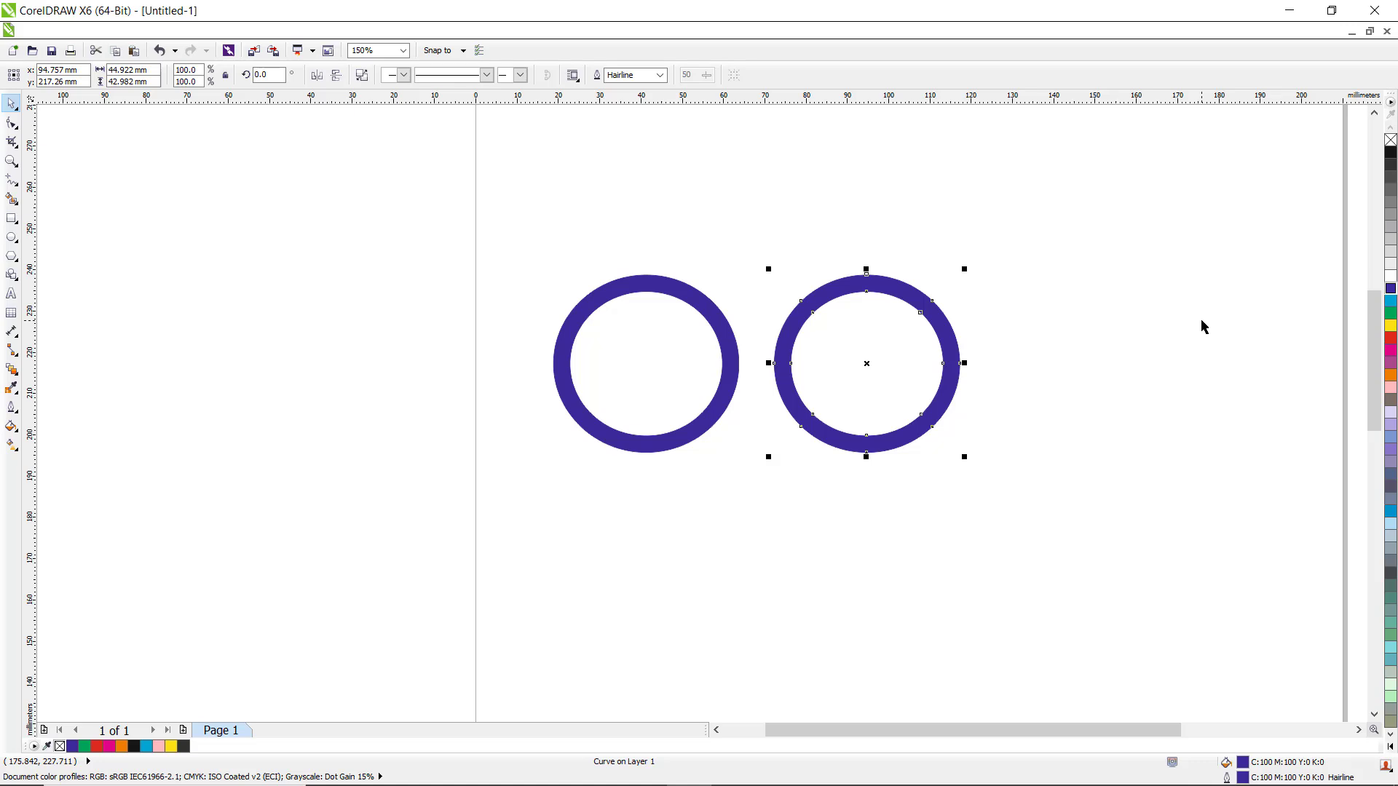
Fill the duplicate ring with black (C:0 M:0 Y:0 K:100).
click(1358, 730)
click(1357, 731)
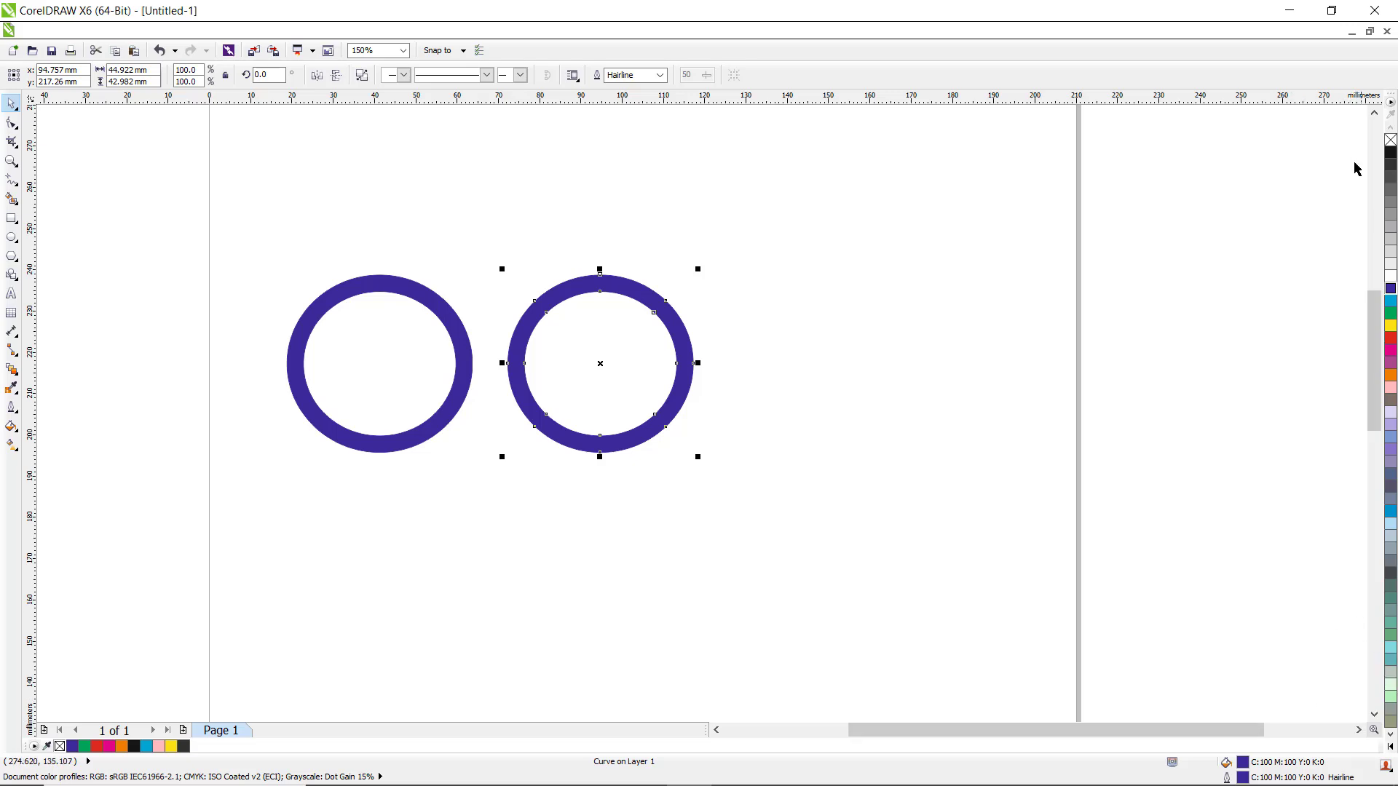
click(1391, 152)
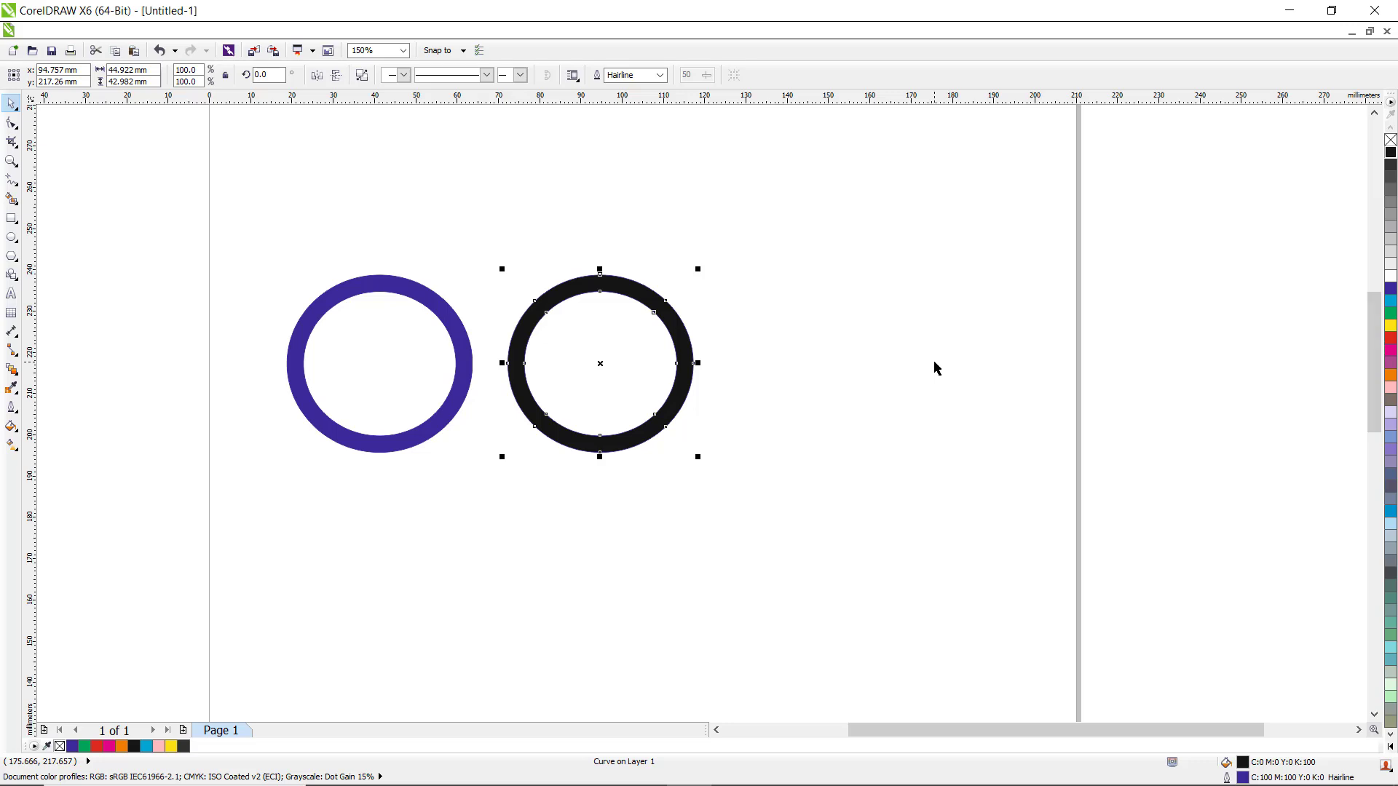
Paste another blue ring over the original and nudge it horizontally to the right until its centre is at about X 52 mm.
right_click(898, 341)
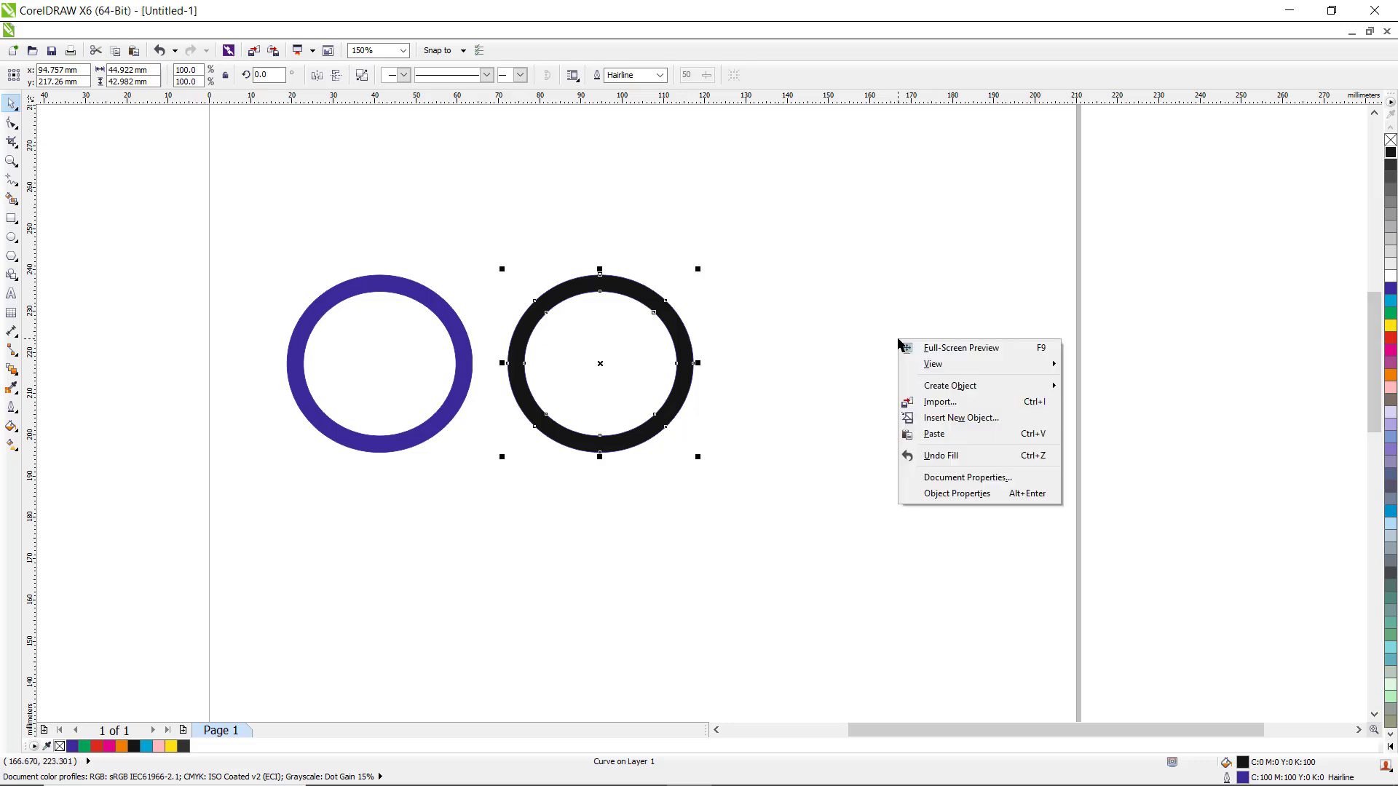
click(938, 434)
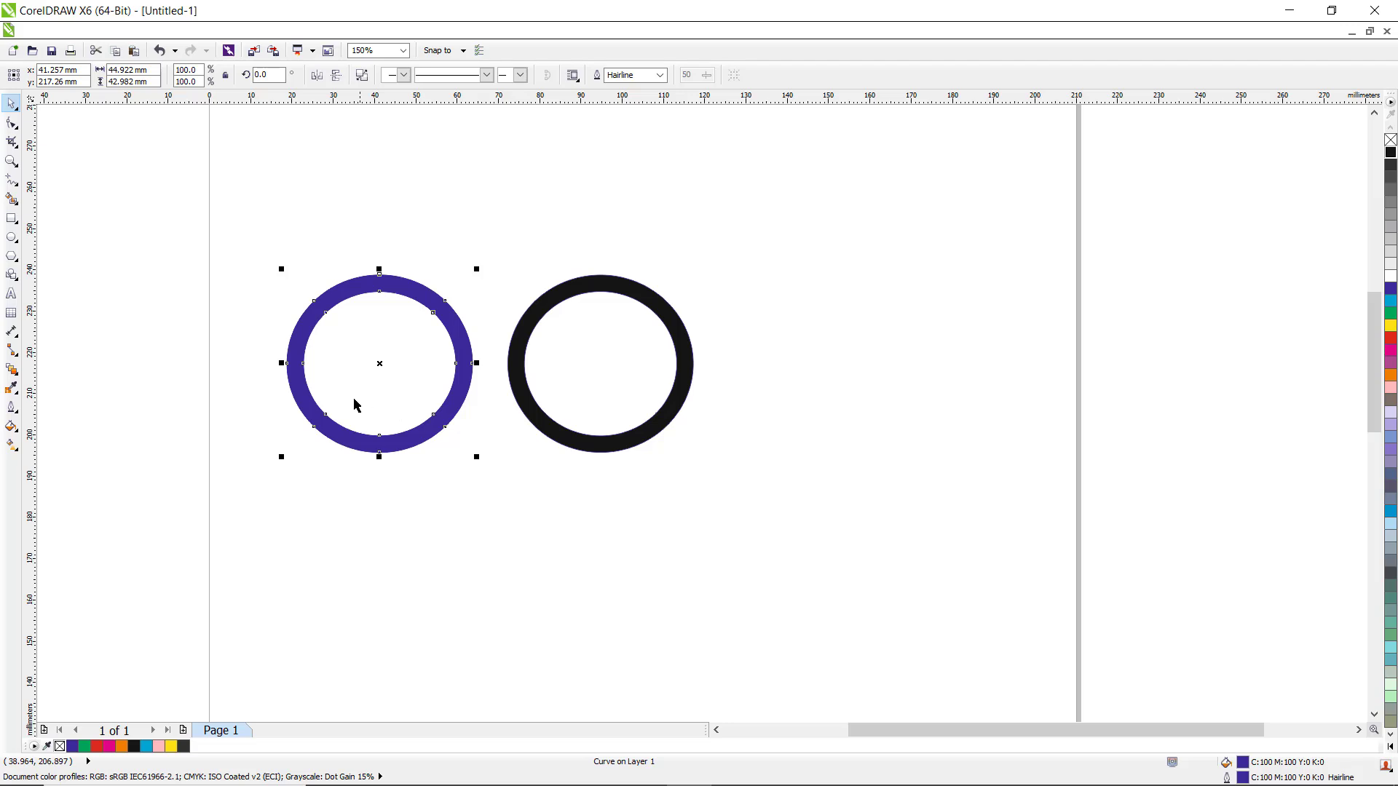
drag(377, 366, 378, 367)
key(Right)
key(Right)
key(Right)
key(Right)
key(Right)
key(Right)
key(Right)
key(Right)
key(Right)
key(Right)
key(Right)
key(Right)
key(Right)
key(Right)
key(Right)
key(Right)
key(Right)
key(Right)
key(Right)
key(Right)
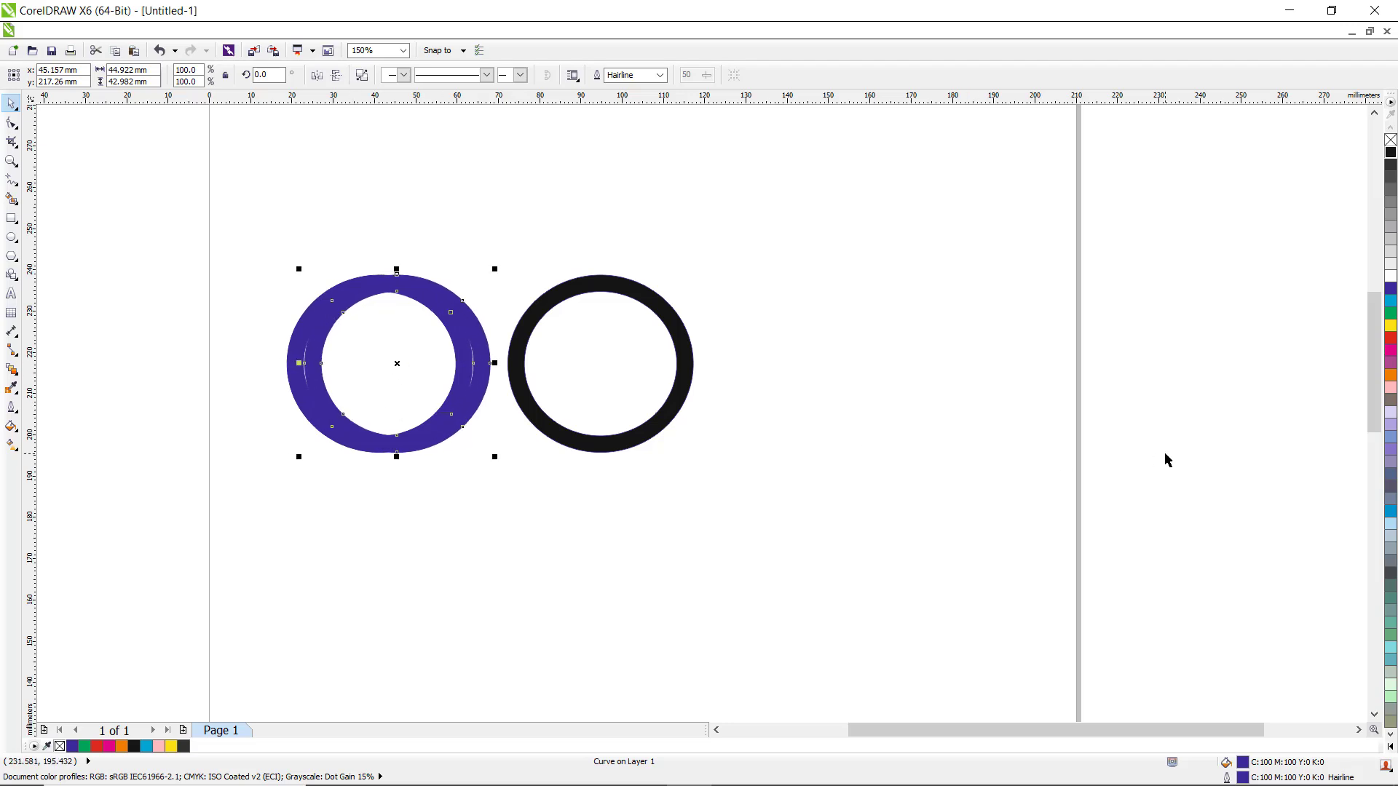
key(Right)
key(Right)
key(Right)
key(Right)
key(Right)
key(Right)
key(Right)
key(Right)
key(Right)
key(Right)
key(Right)
key(Right)
key(Right)
key(Right)
key(Right)
key(Right)
key(Right)
key(Right)
key(Right)
key(Right)
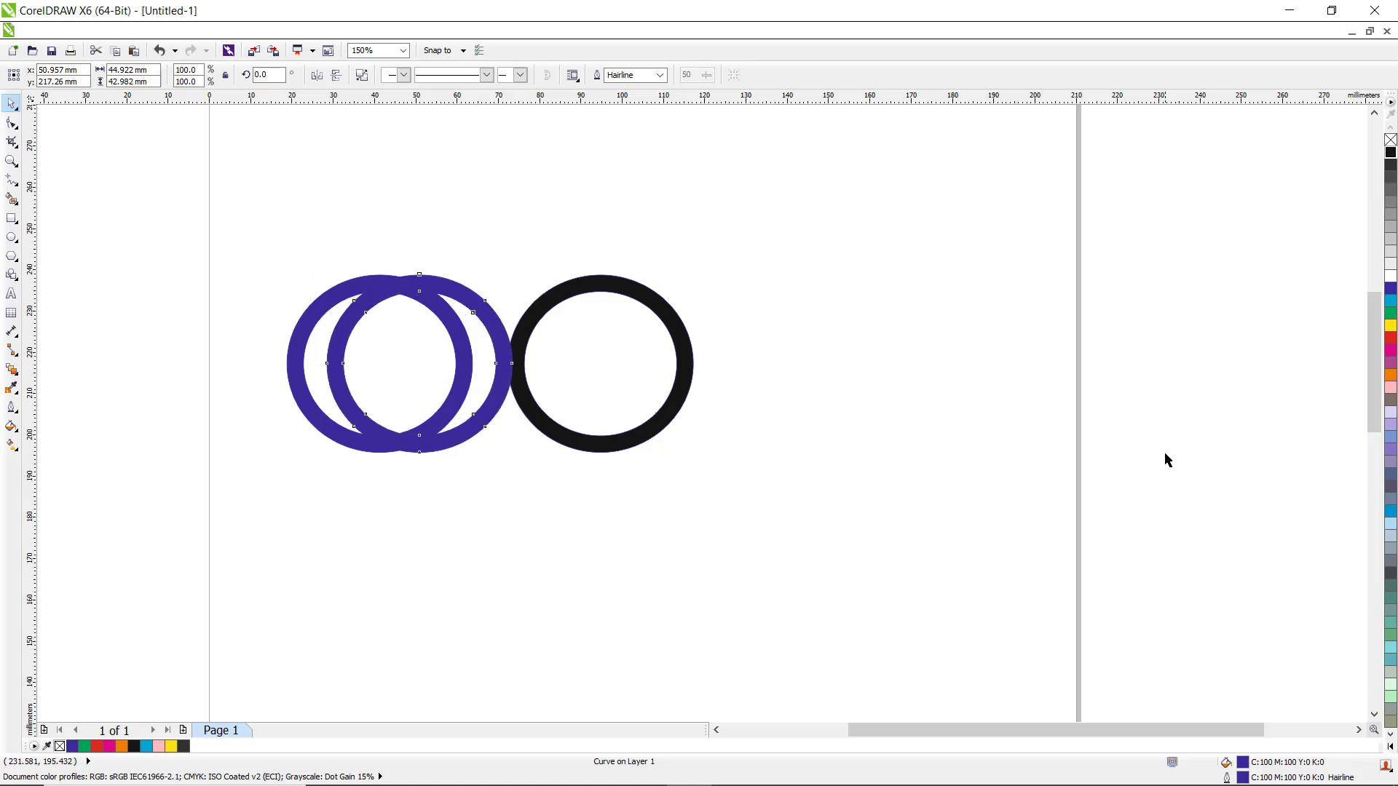
key(alt)
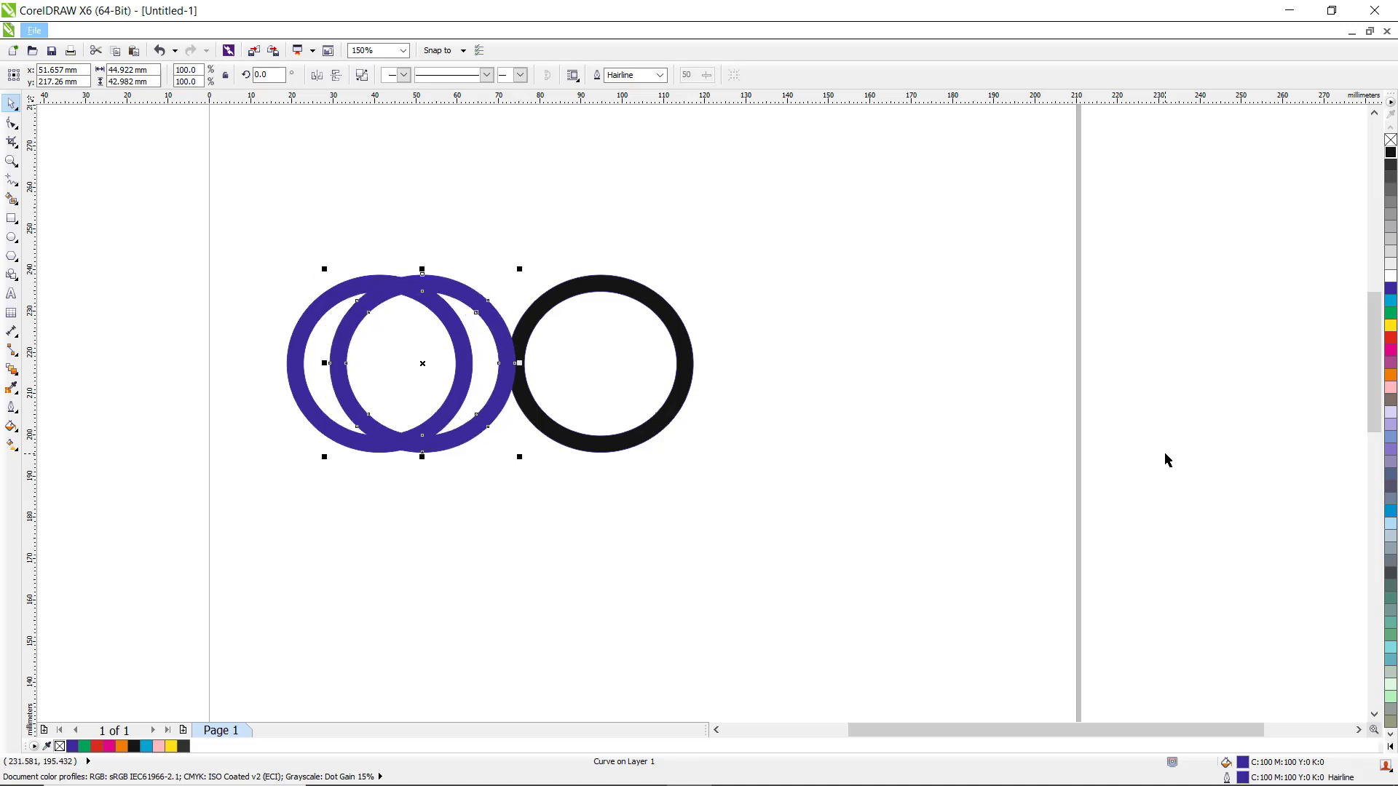
key(Right)
key(Right)
key(Right)
key(Right)
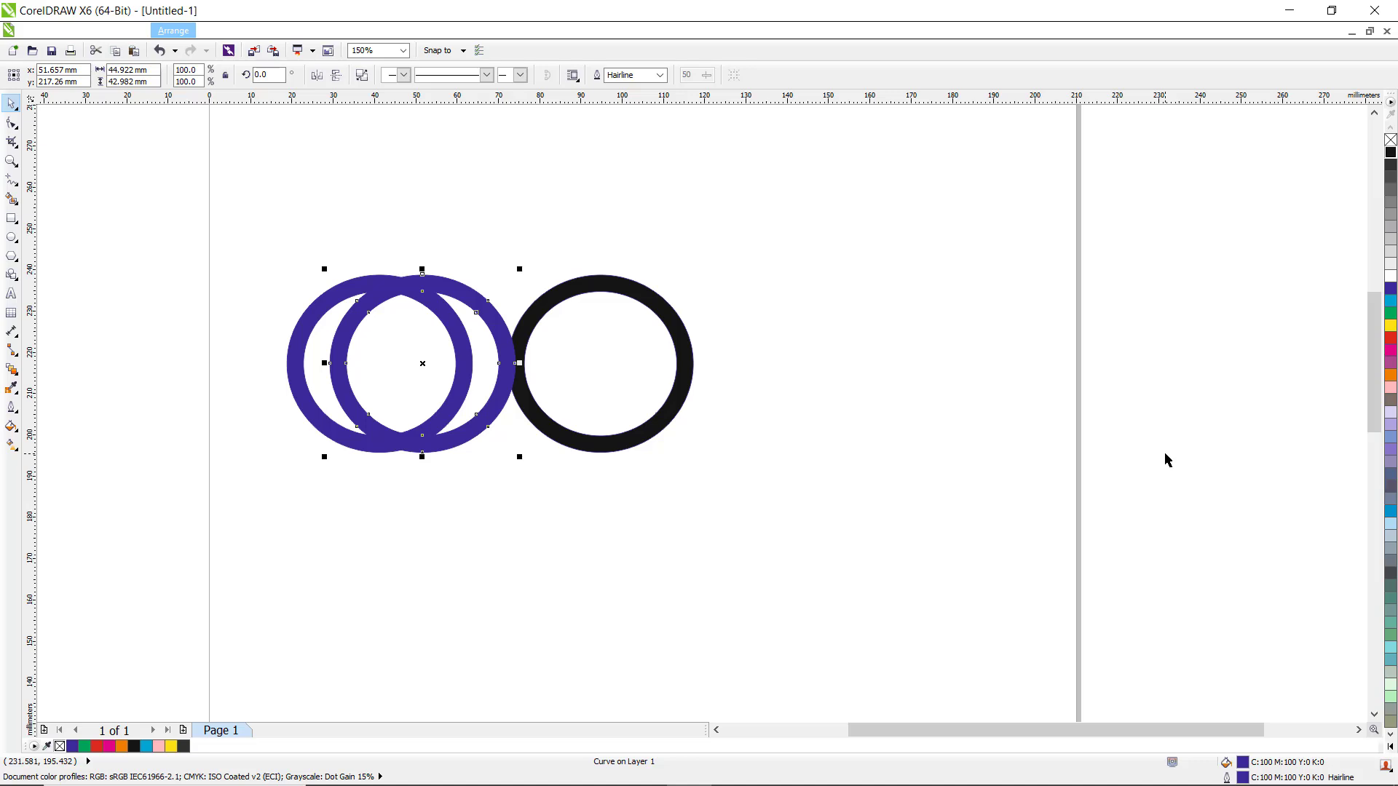
Move the pasted blue ring to the far side of the black ring, centred at about X 145 mm, Y 219 mm.
click(428, 364)
click(424, 362)
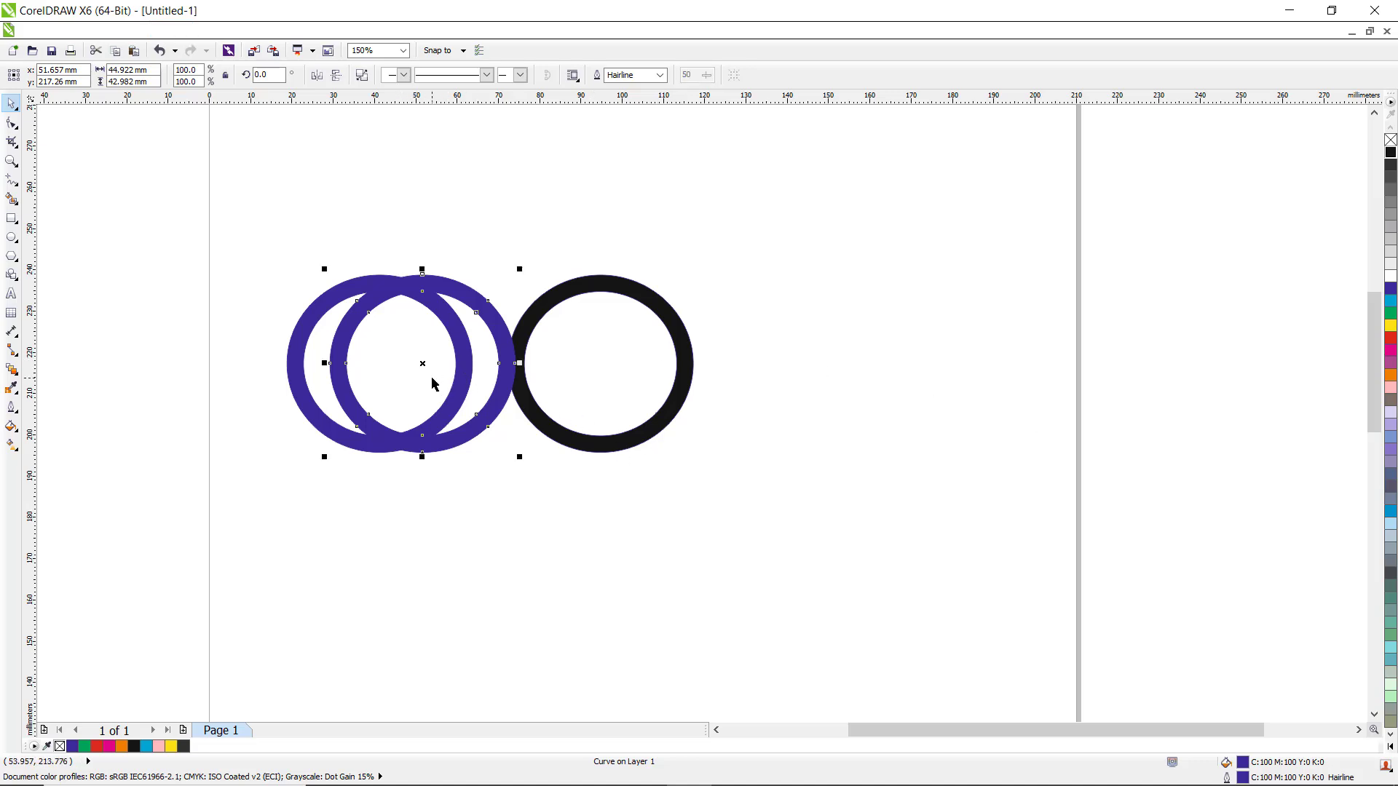
drag(425, 362, 817, 356)
drag(806, 362, 806, 359)
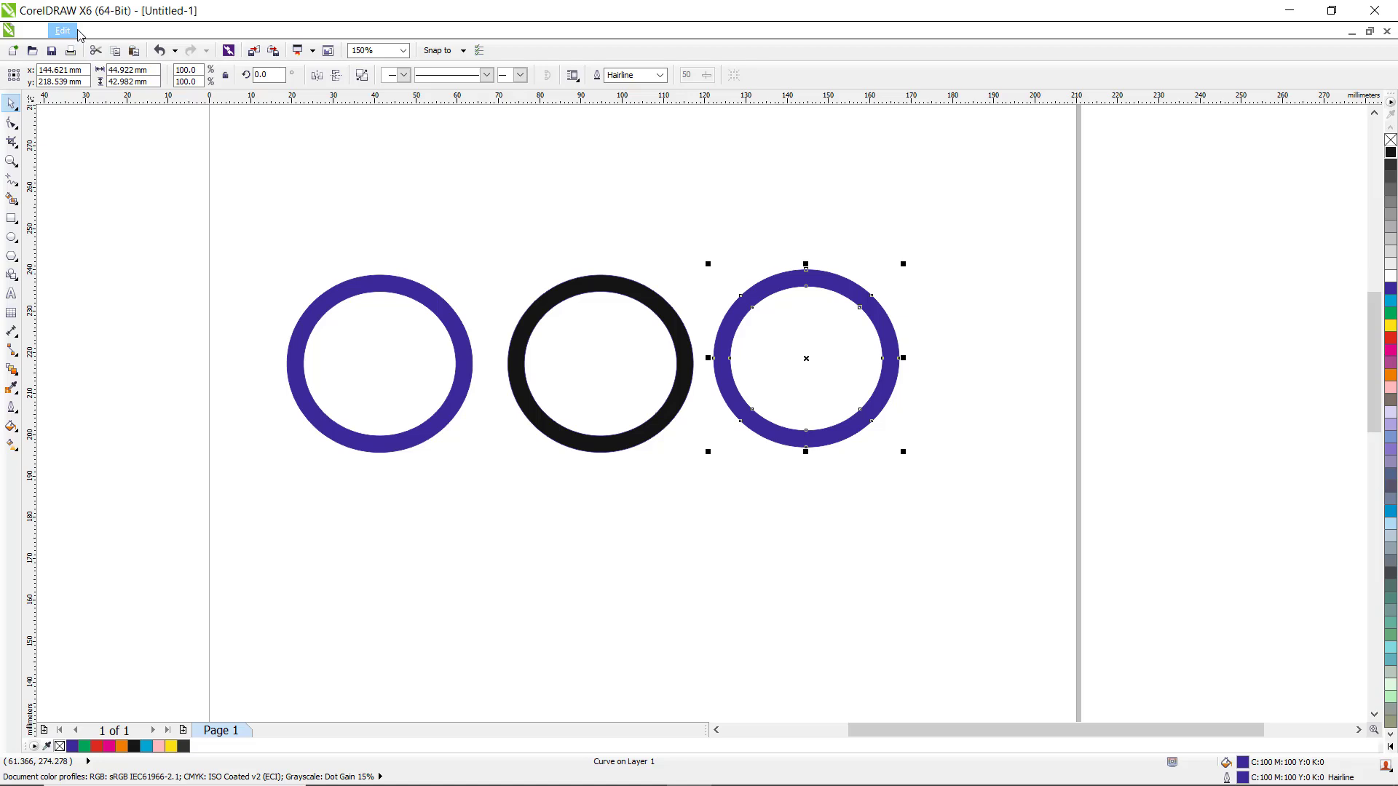
Turn on Dynamic Guides and deselect the third ring.
click(63, 30)
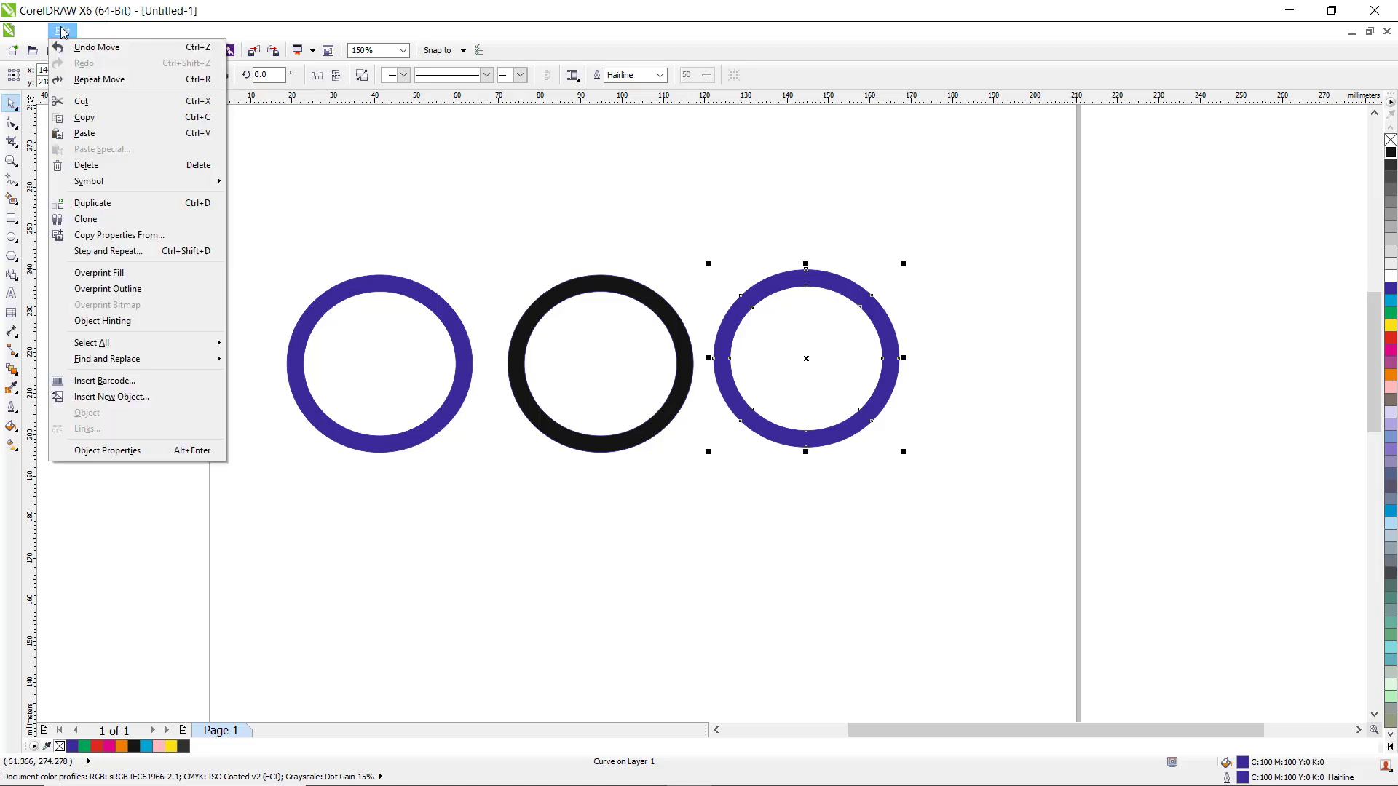
mouse_move(91, 34)
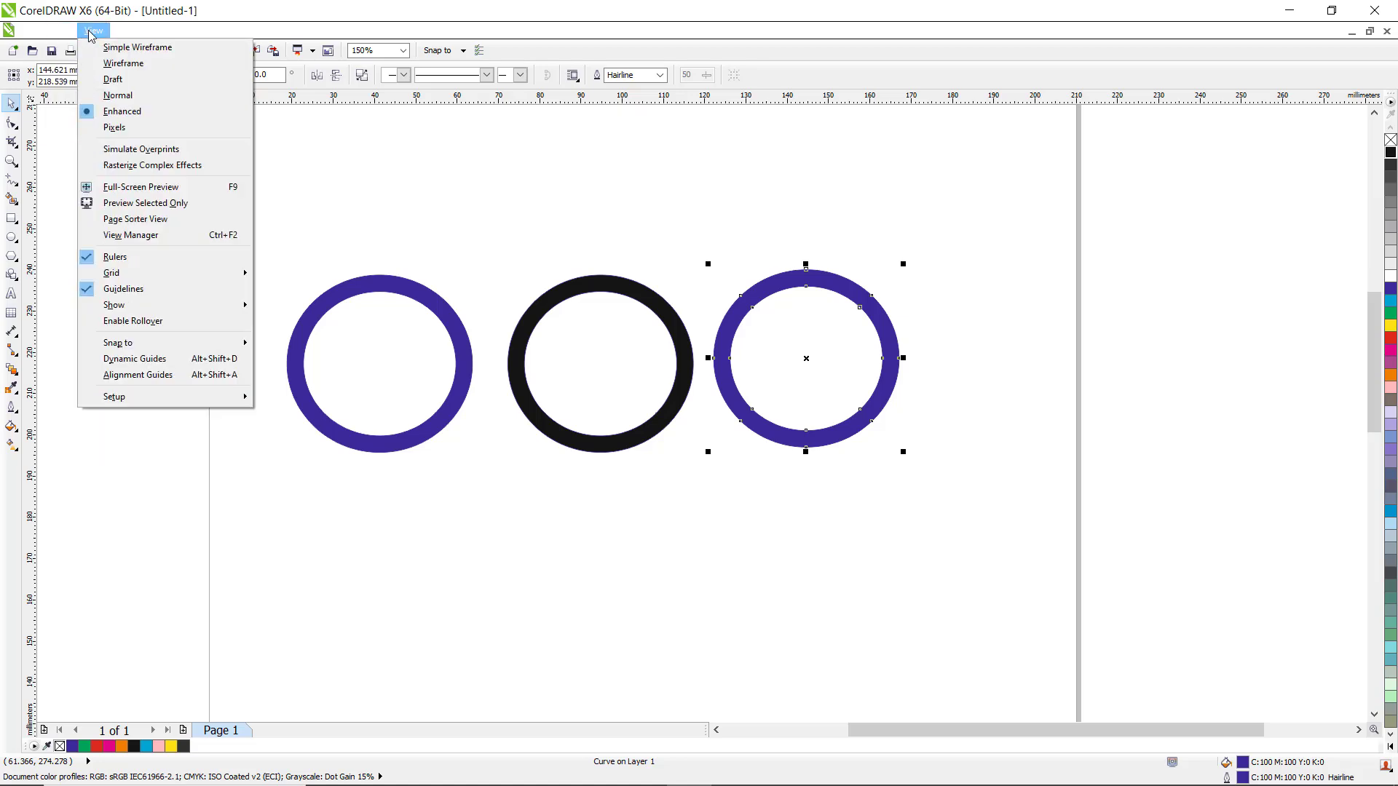
click(156, 361)
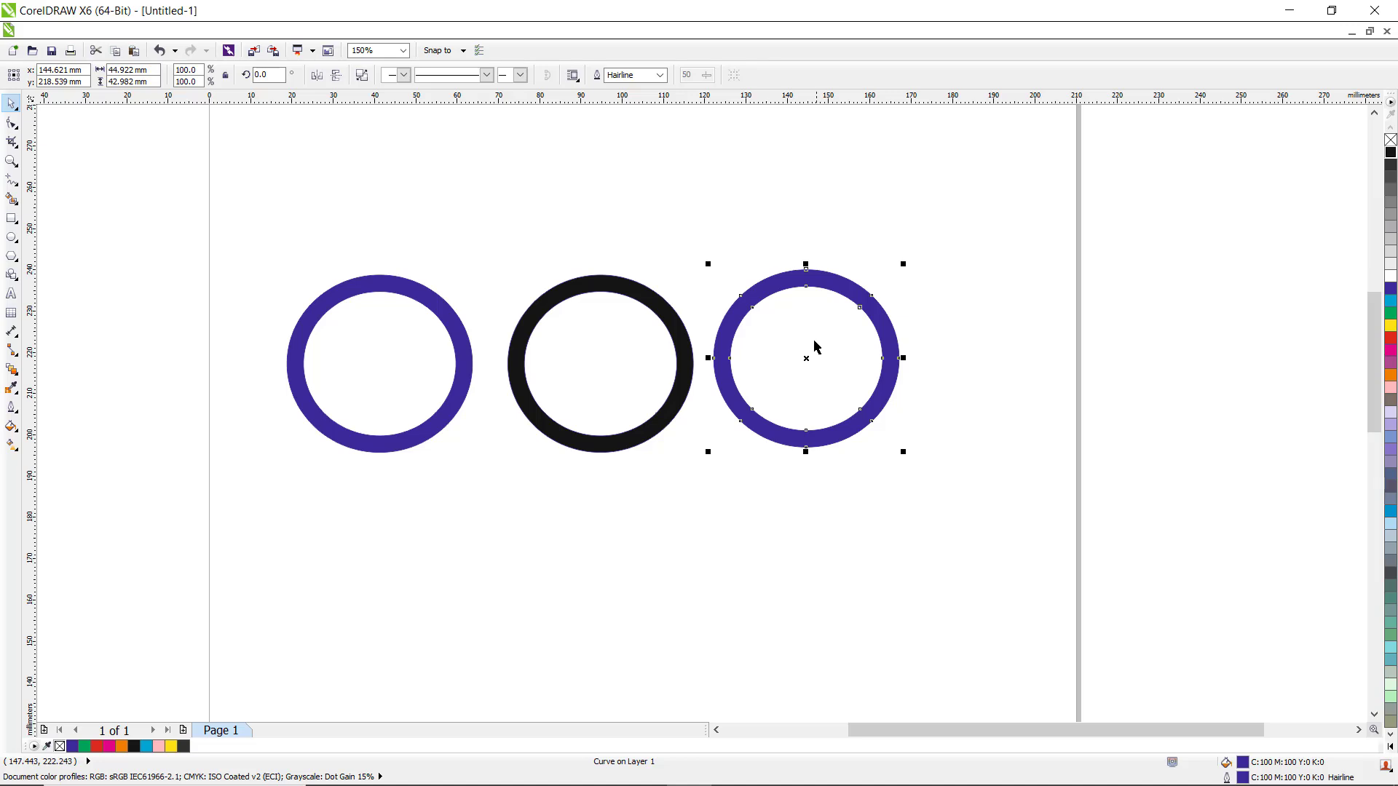
drag(807, 359, 811, 364)
click(925, 441)
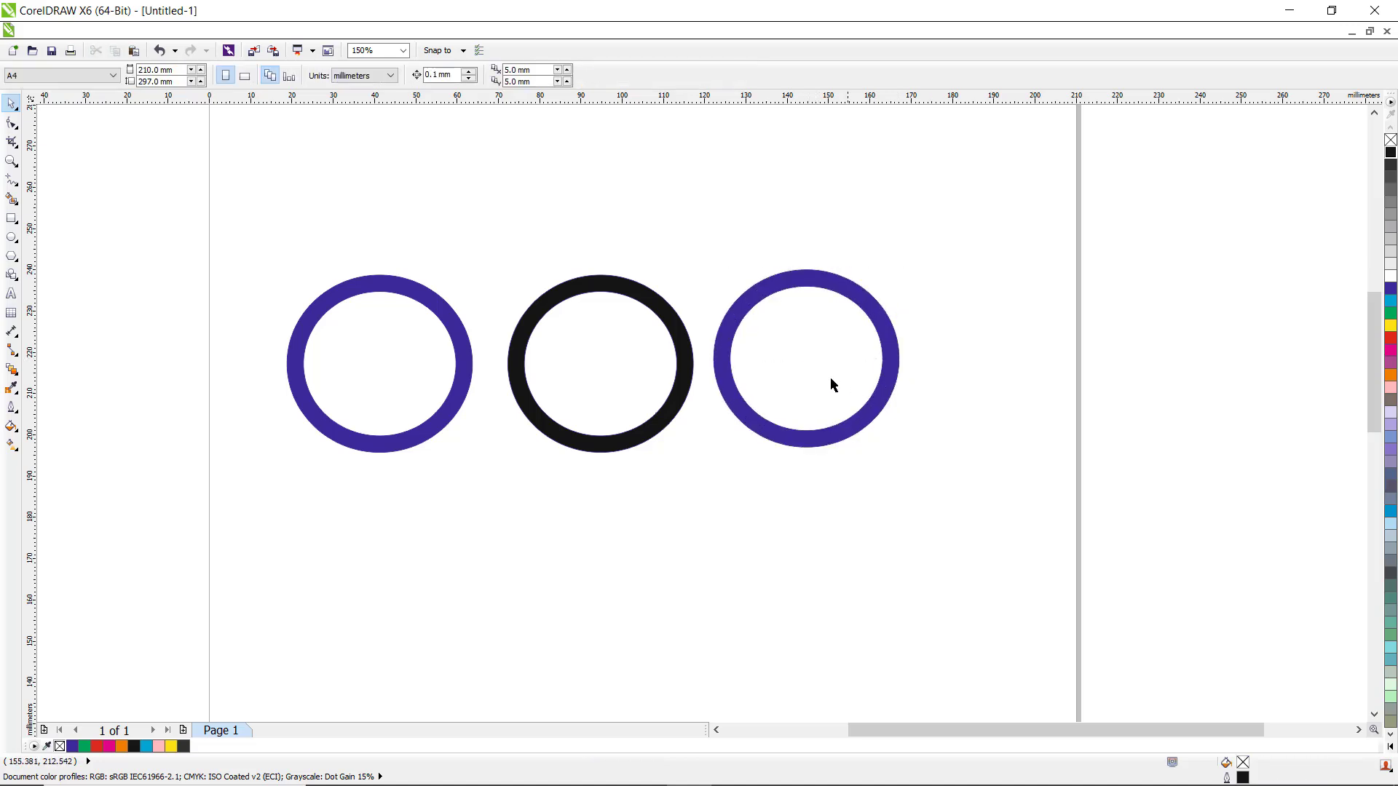
Nudge the third ring right to about X 147 mm and give it a red fill and outline (C:0 M:100 Y:100 K:0).
click(718, 380)
key(Right)
key(Right)
key(Right)
key(Right)
key(Right)
key(Right)
key(Right)
key(Right)
key(Right)
key(Right)
key(Right)
key(Right)
key(Right)
key(Right)
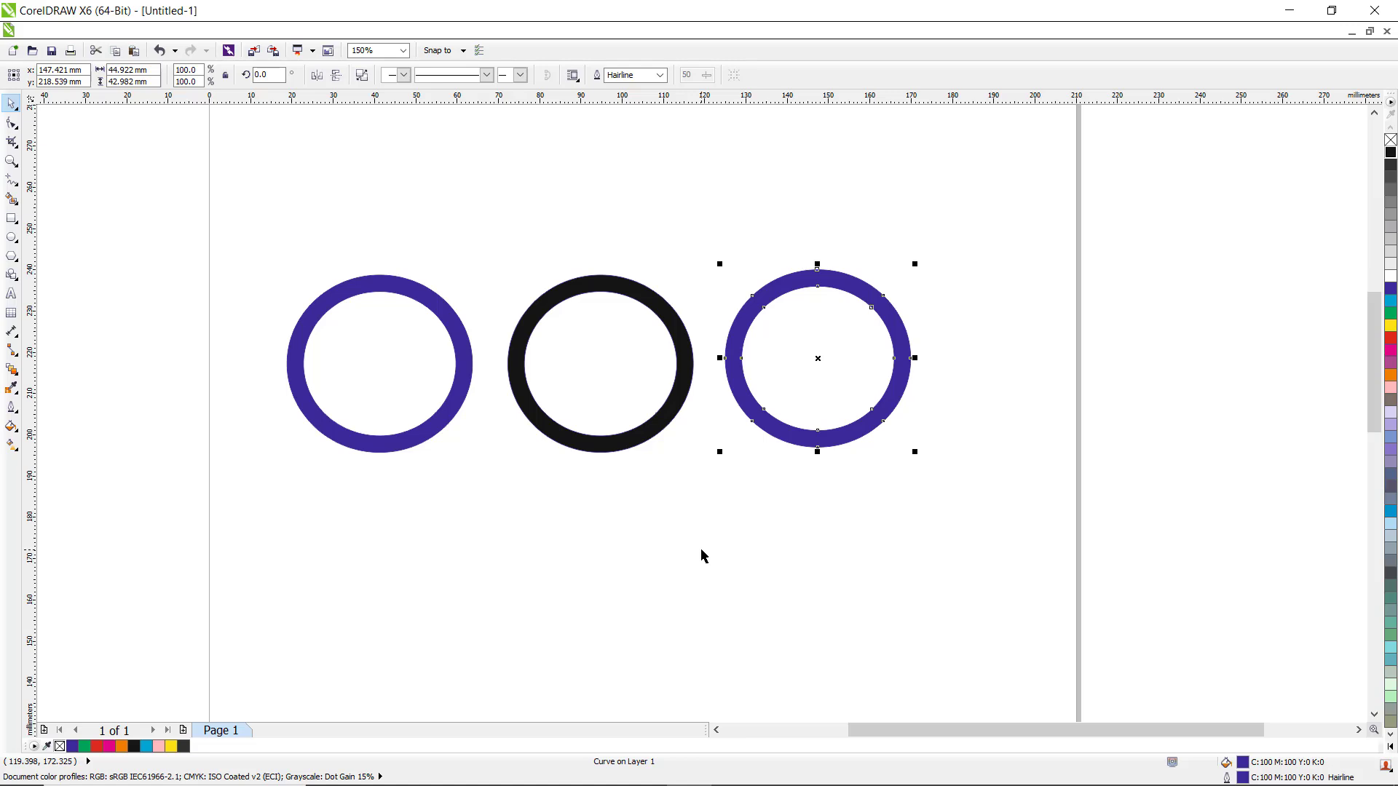
click(1390, 339)
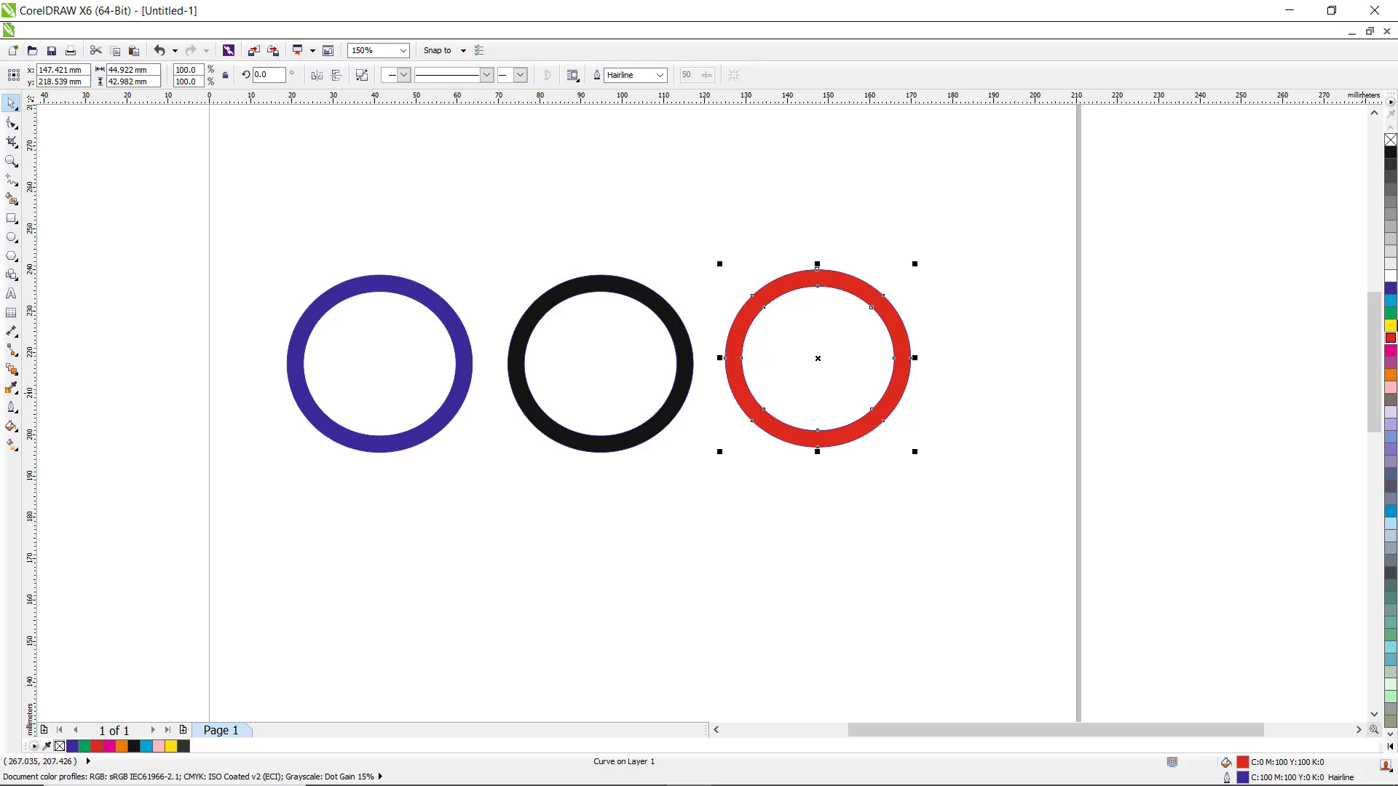
right_click(1390, 339)
Give the middle ring a black outline (C:0 M:0 Y:0 K:100) matching its fill.
click(584, 284)
right_click(1391, 154)
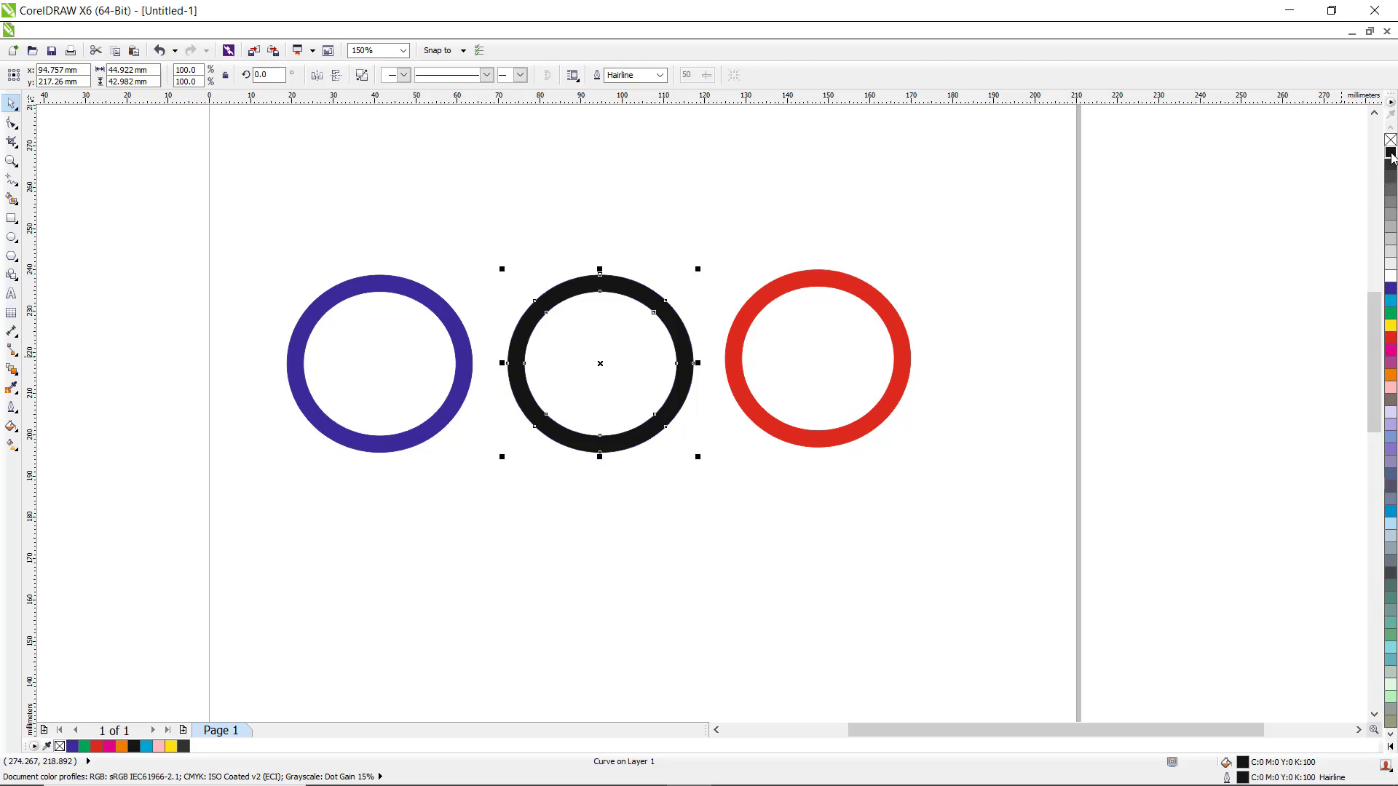
click(746, 553)
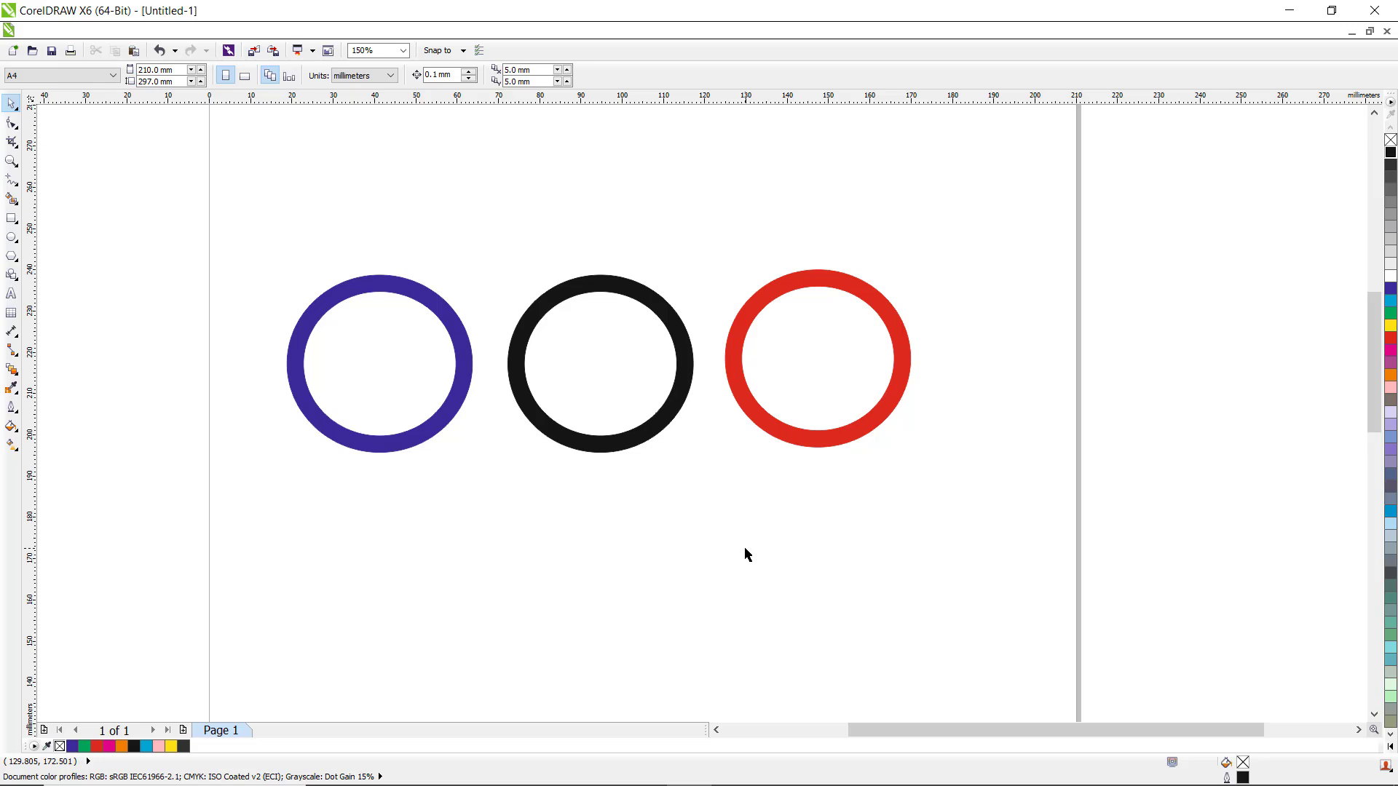
Paste another blue ring and move it below and between the blue and black rings, centred at about X 66 mm, Y 200 mm.
right_click(754, 593)
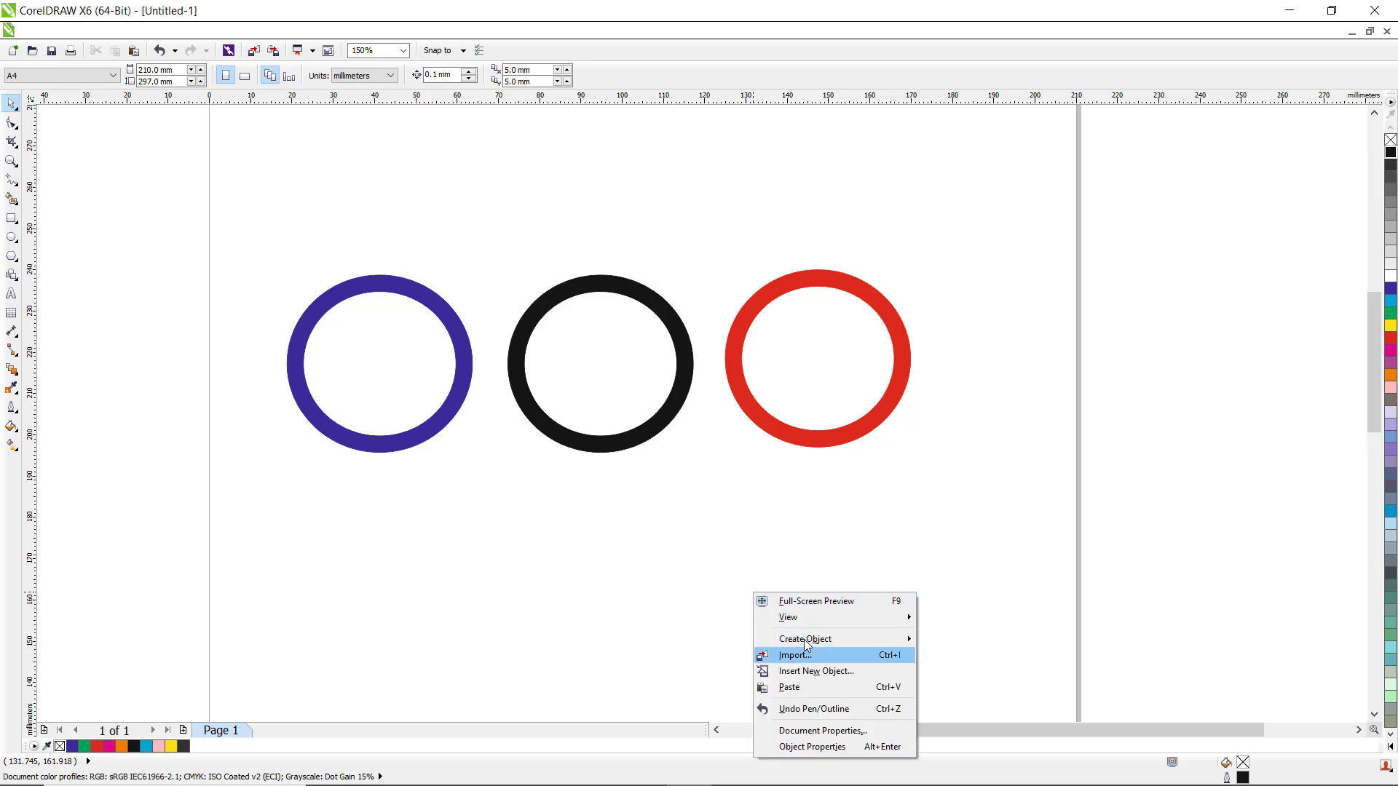
click(399, 402)
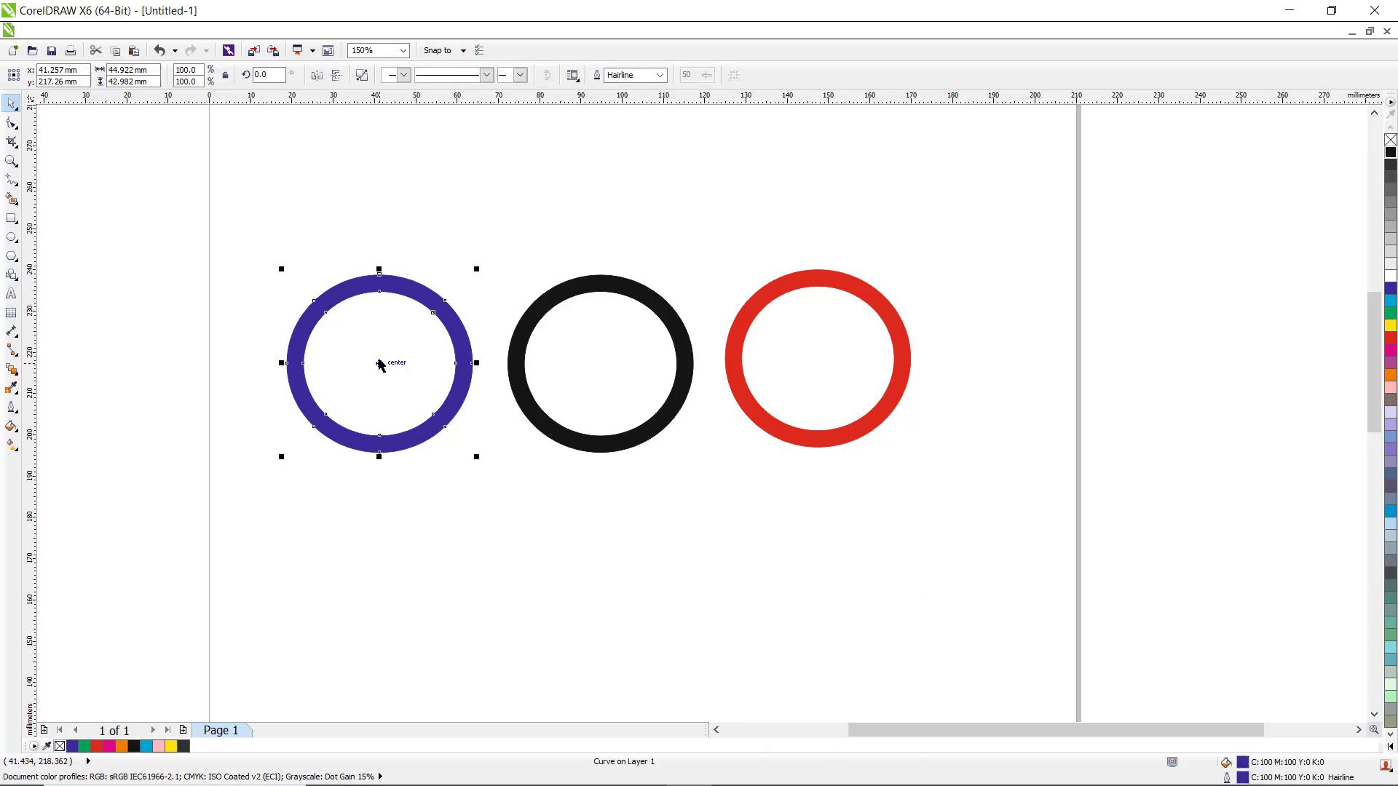
drag(380, 363, 483, 434)
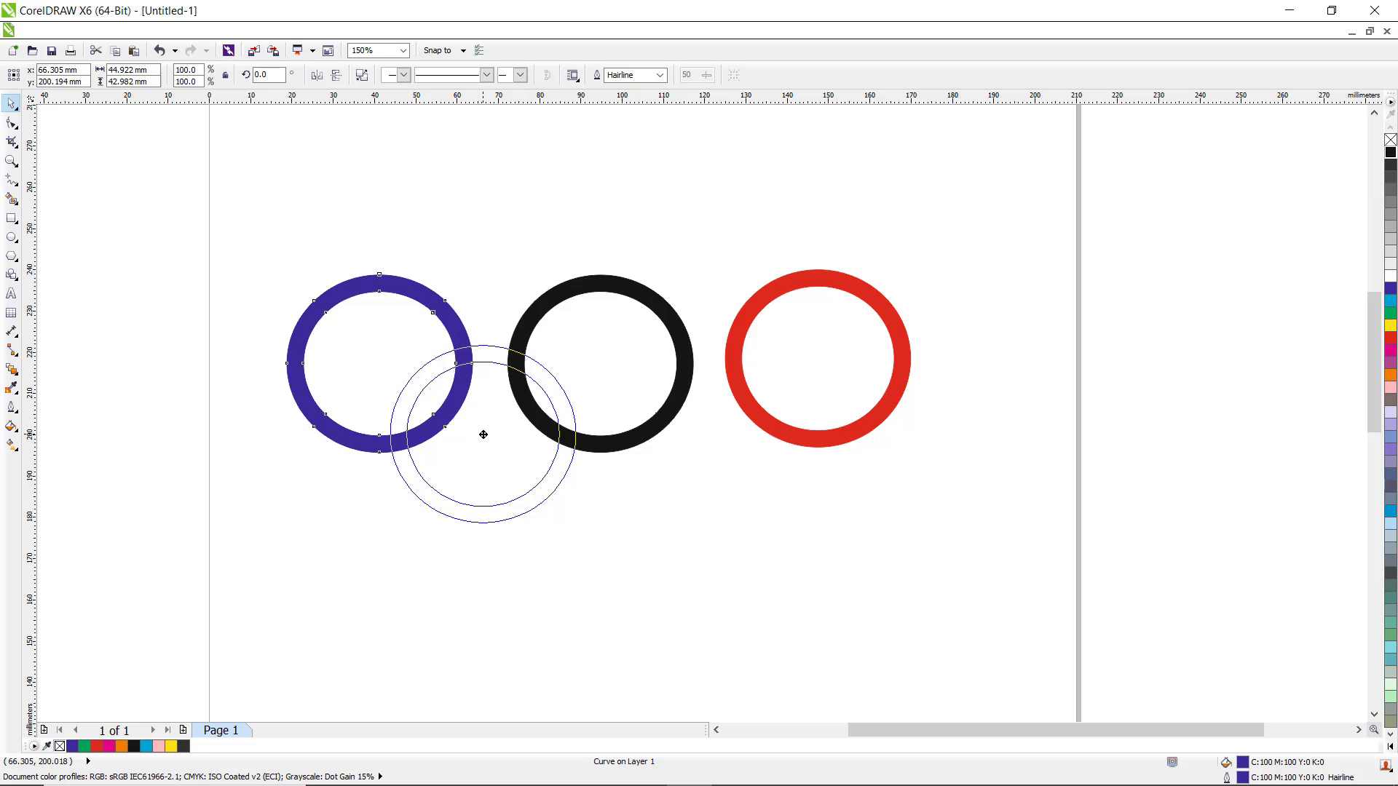
drag(484, 435, 483, 435)
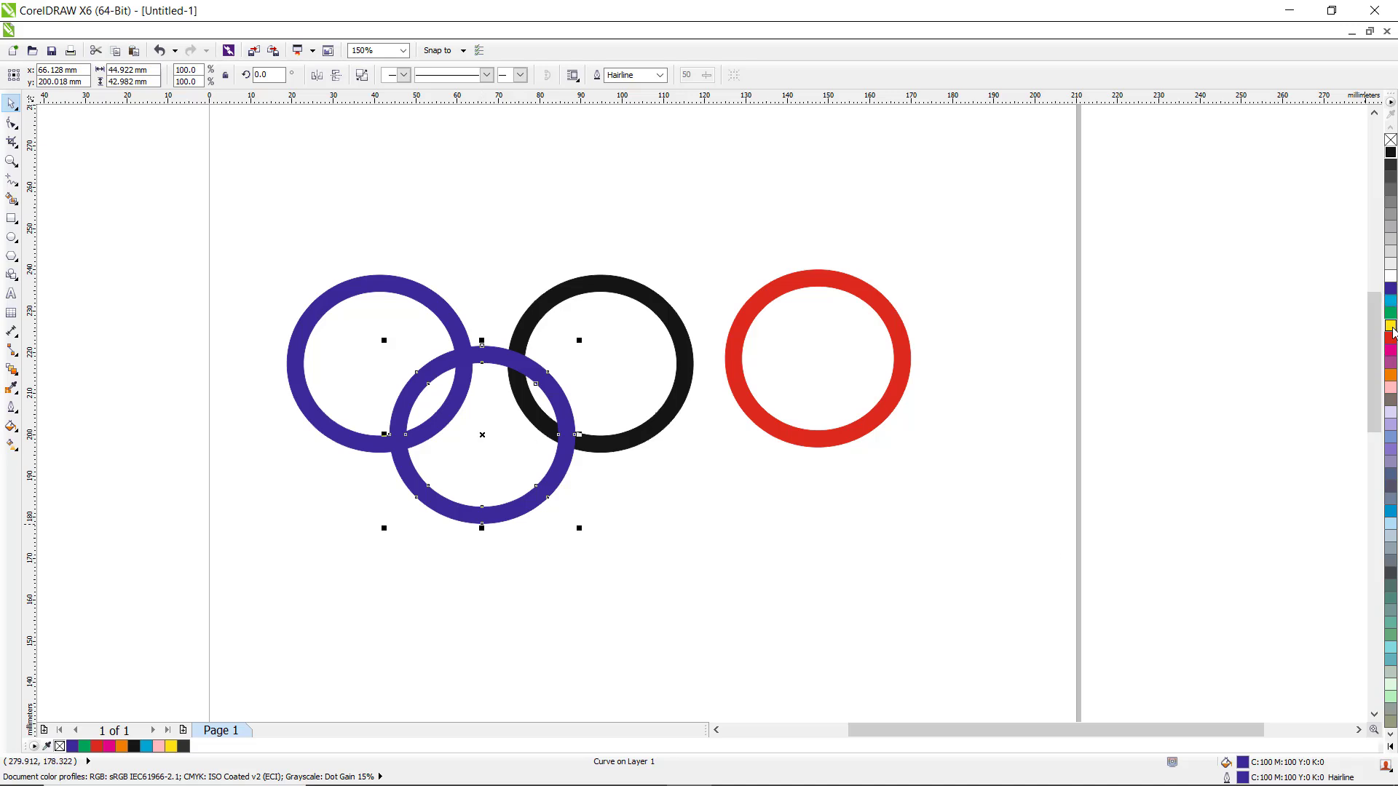
Fill the lower ring with orange (C:0 M:60 Y:100 K:0) and select the original blue ring.
click(1391, 387)
click(1390, 376)
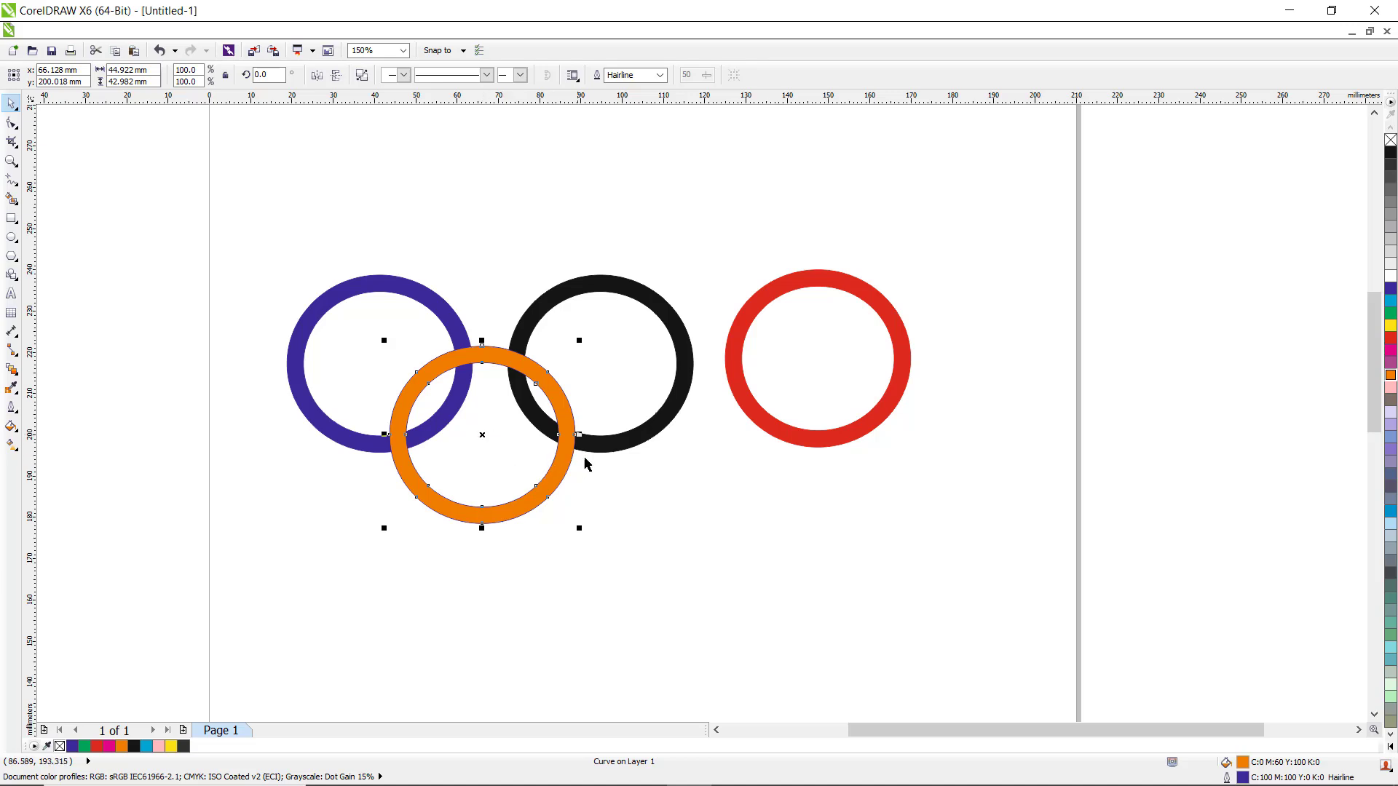
click(364, 294)
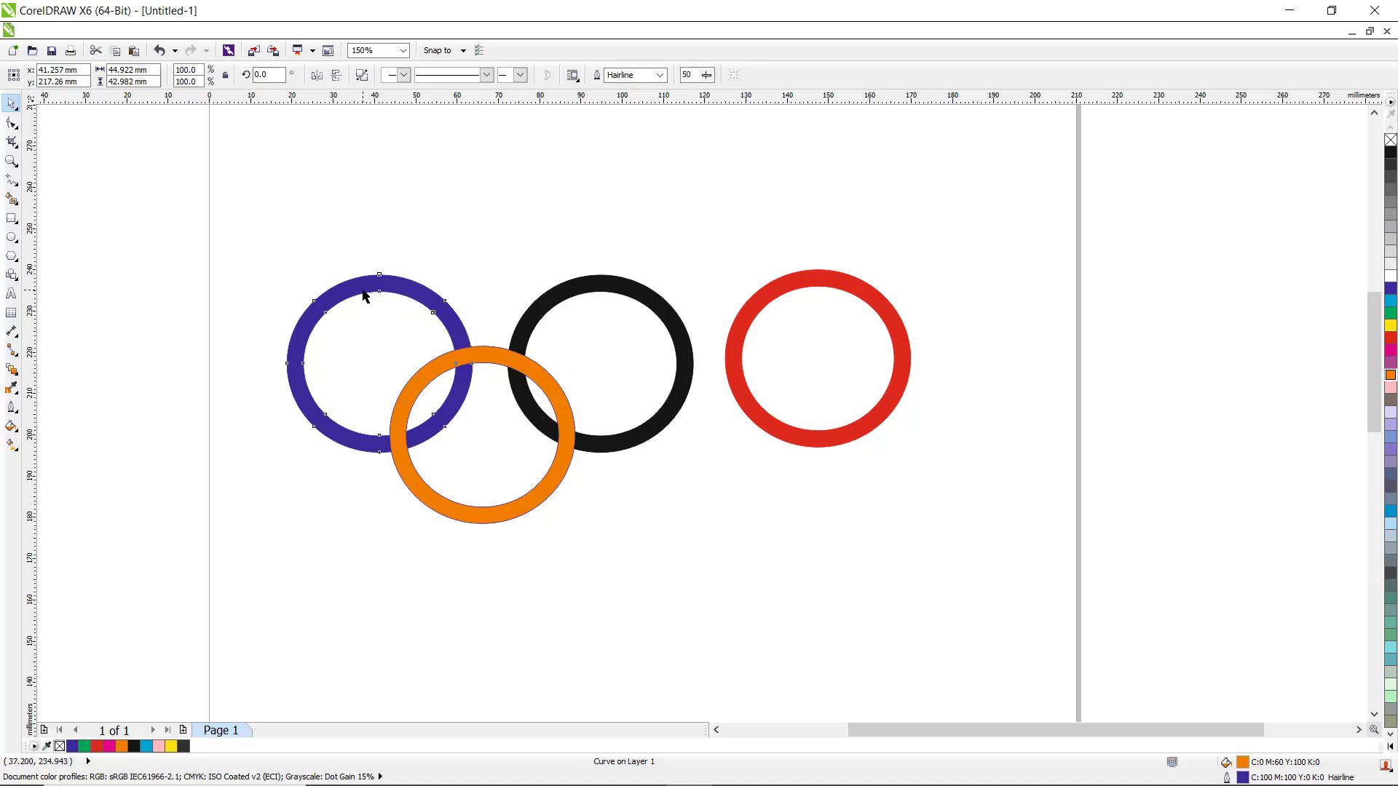
Paste another blue ring and move it below and between the black and red rings, centred at about X 121 mm, Y 200 mm.
click(682, 503)
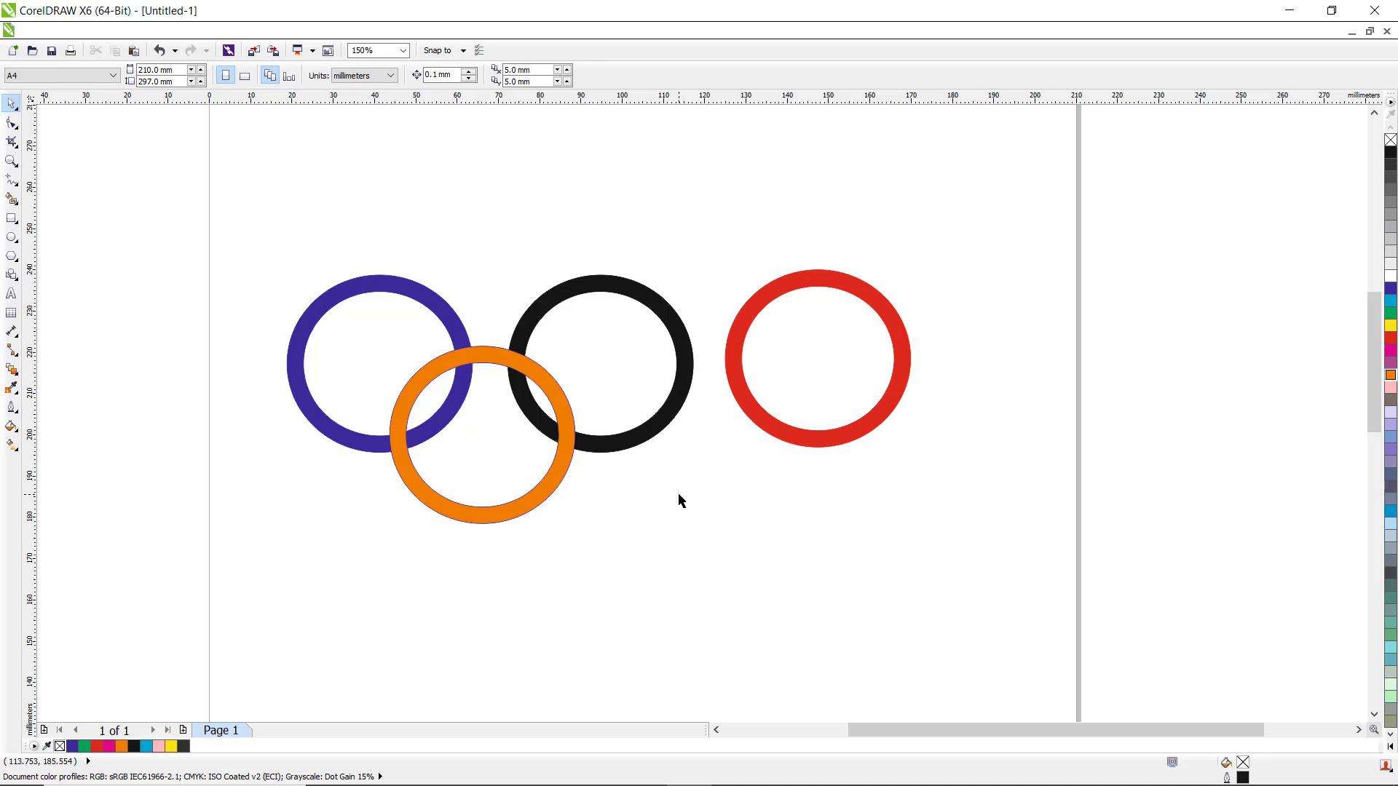
right_click(681, 502)
click(721, 584)
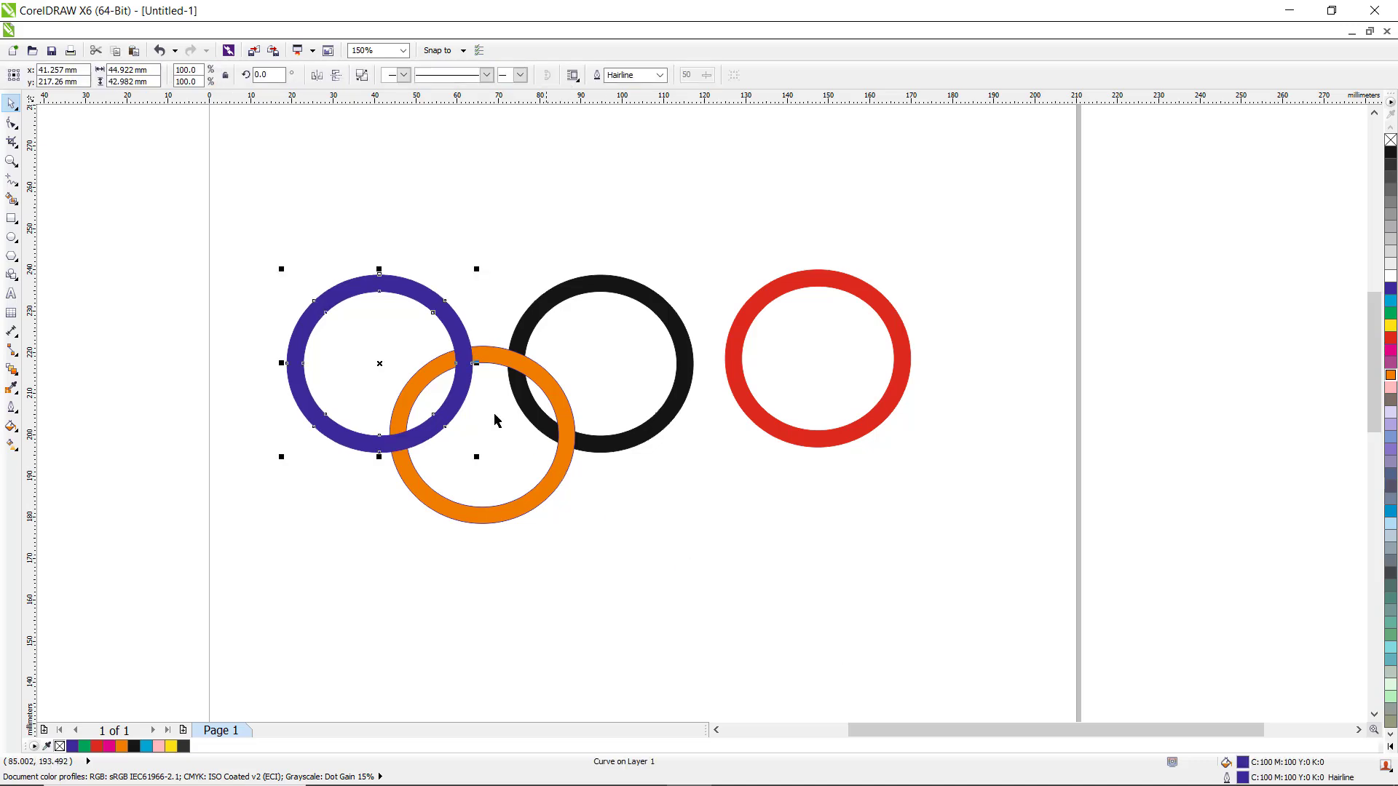
drag(380, 363, 708, 431)
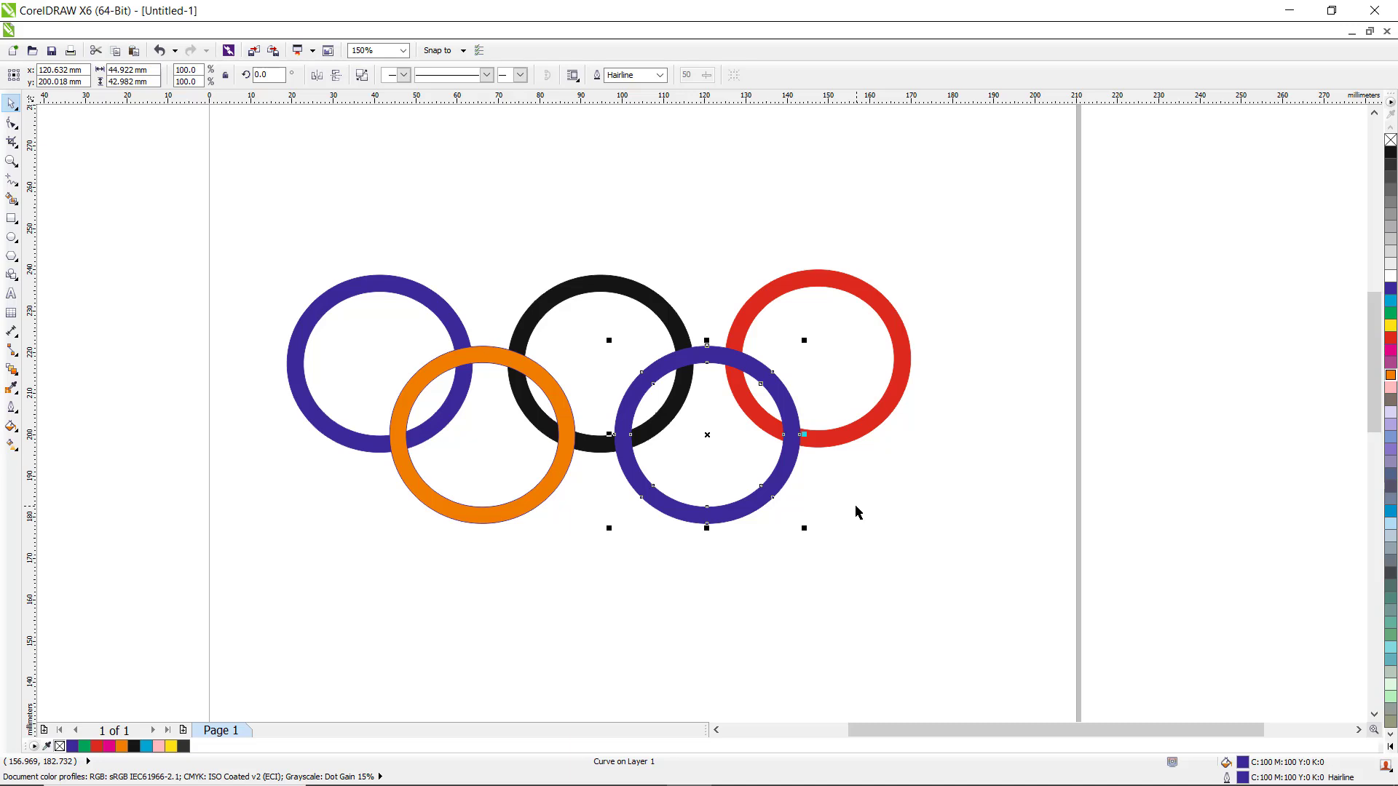
Give the newly pasted ring a green fill and outline (C:100 M:0 Y:100 K:0).
click(1391, 301)
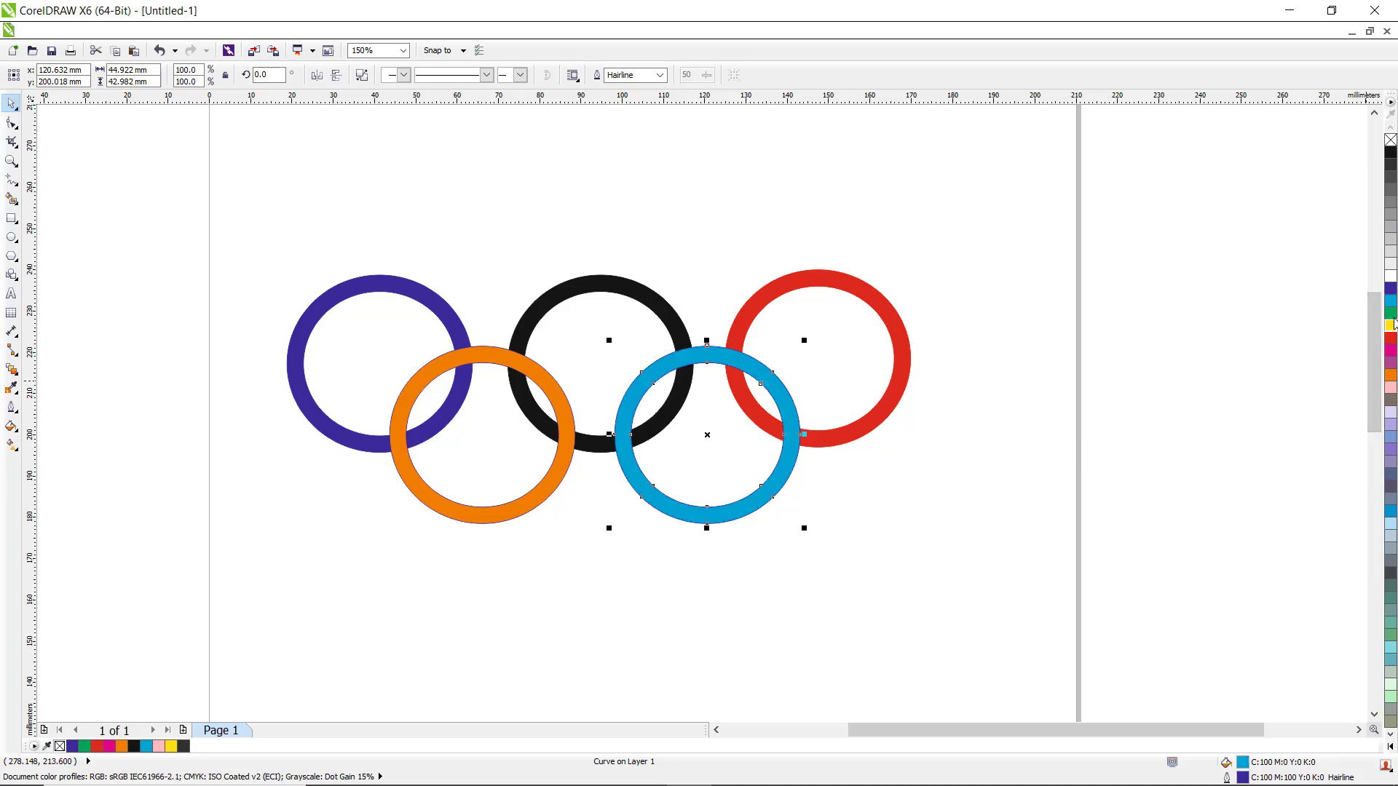
click(1391, 314)
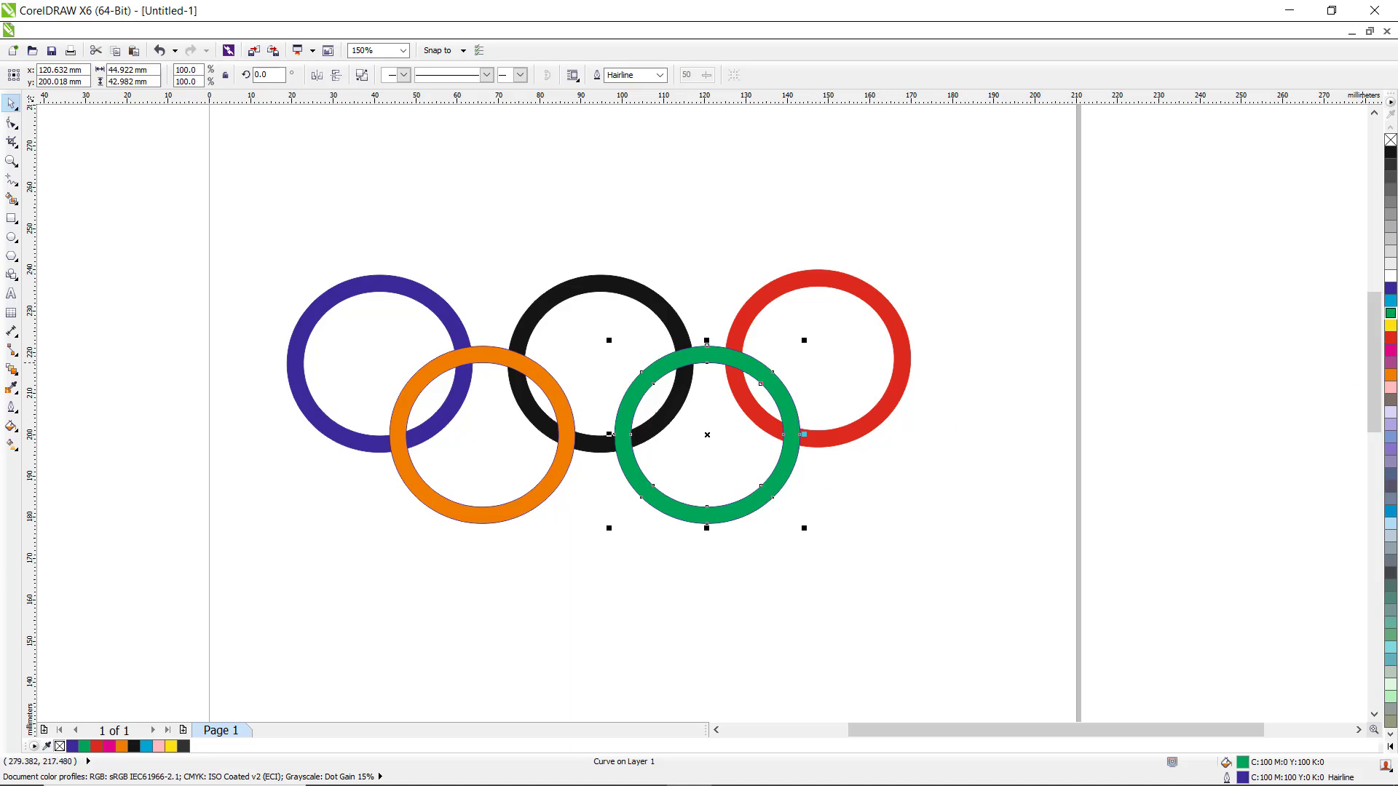
right_click(1391, 314)
Give the orange ring an orange outline (C:0 M:60 Y:100 K:0) matching its fill, and deselect it.
click(495, 364)
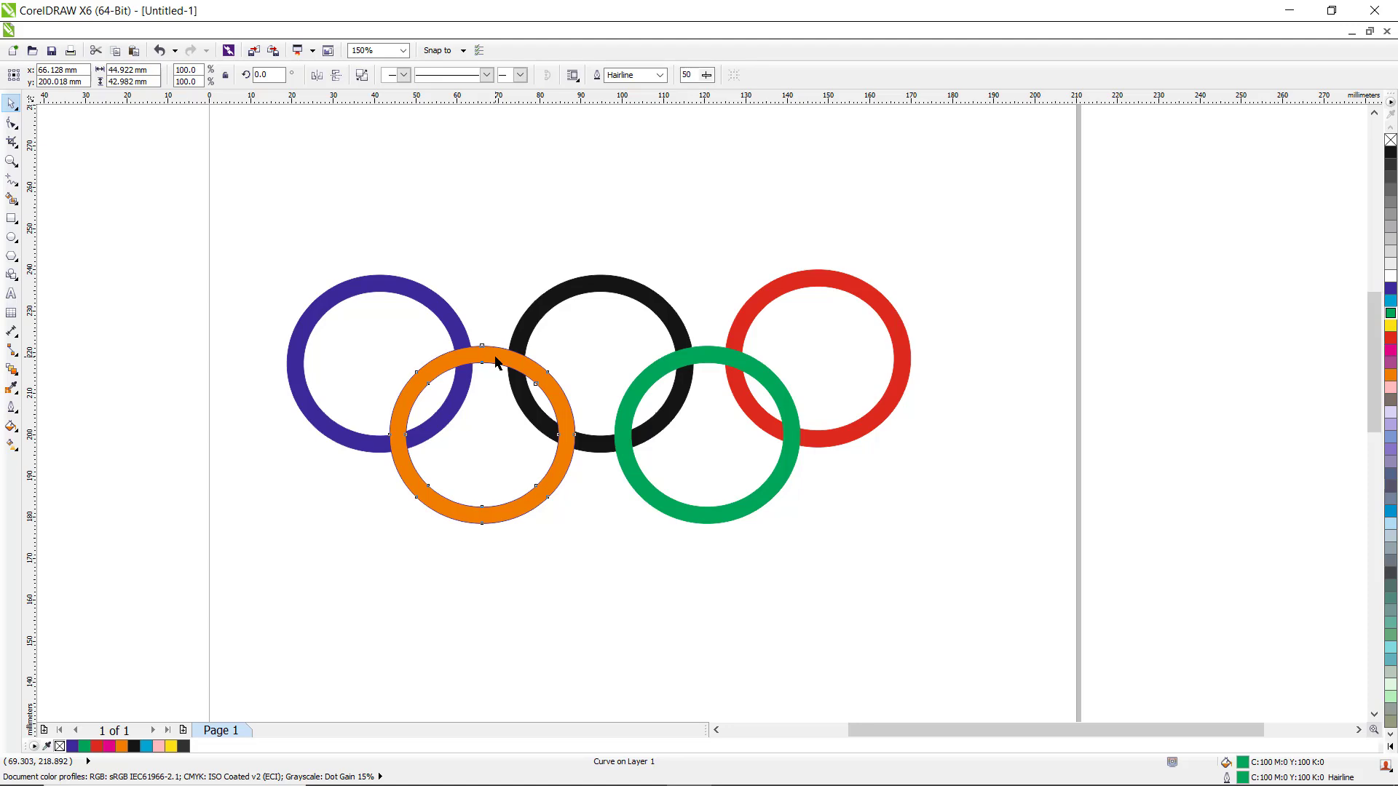
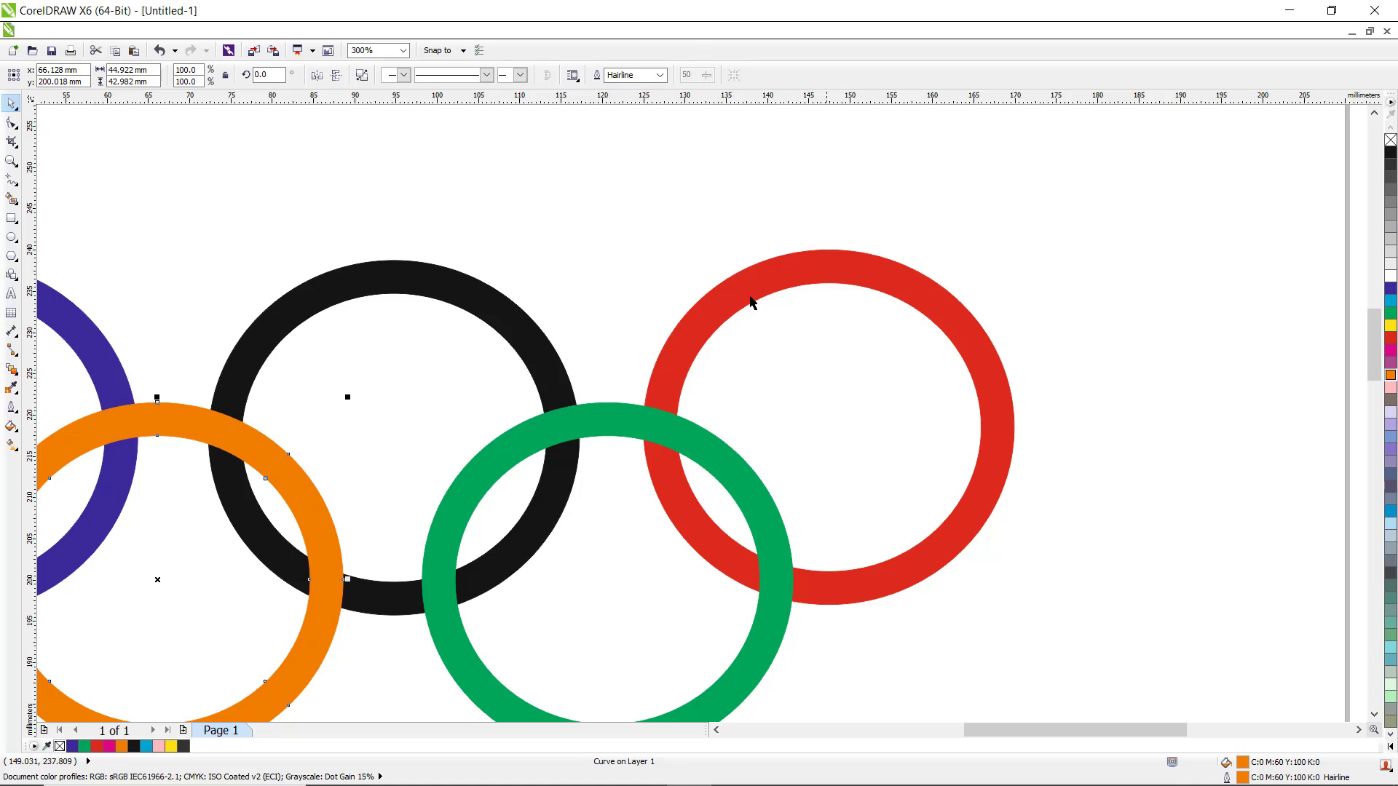
scroll(633, 337, down, 1)
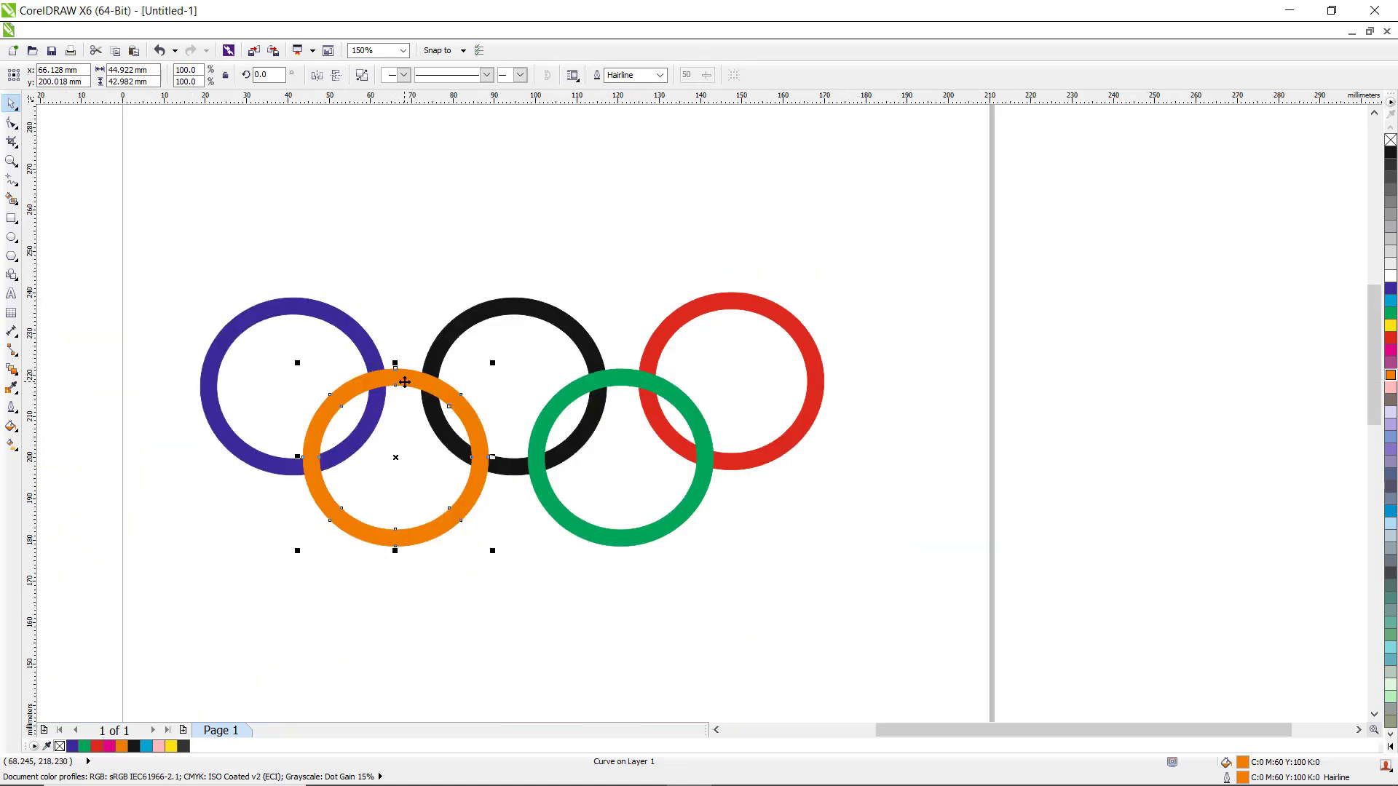
click(464, 253)
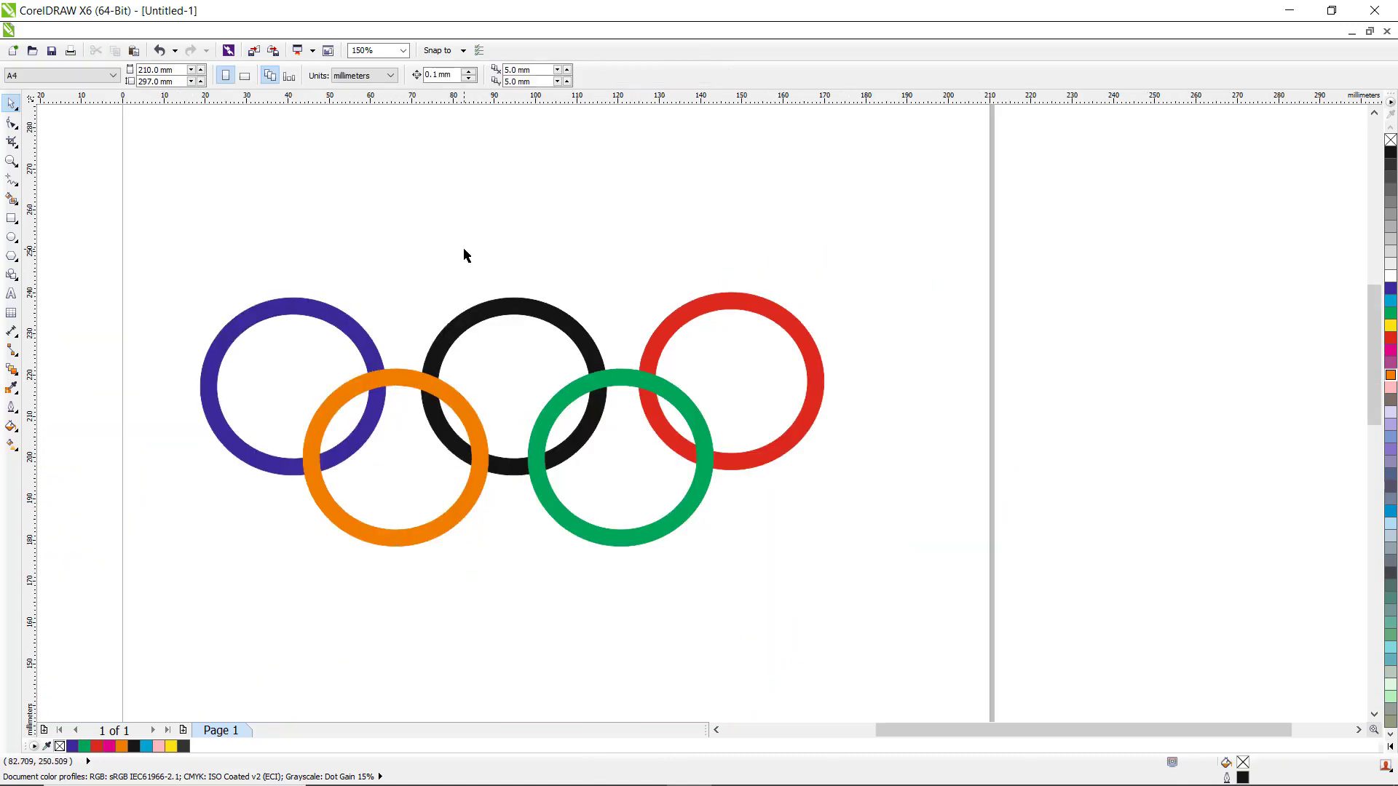
With the orange ring selected, set up the Shaping operation as Intersect, keeping both the original source and target objects.
click(356, 394)
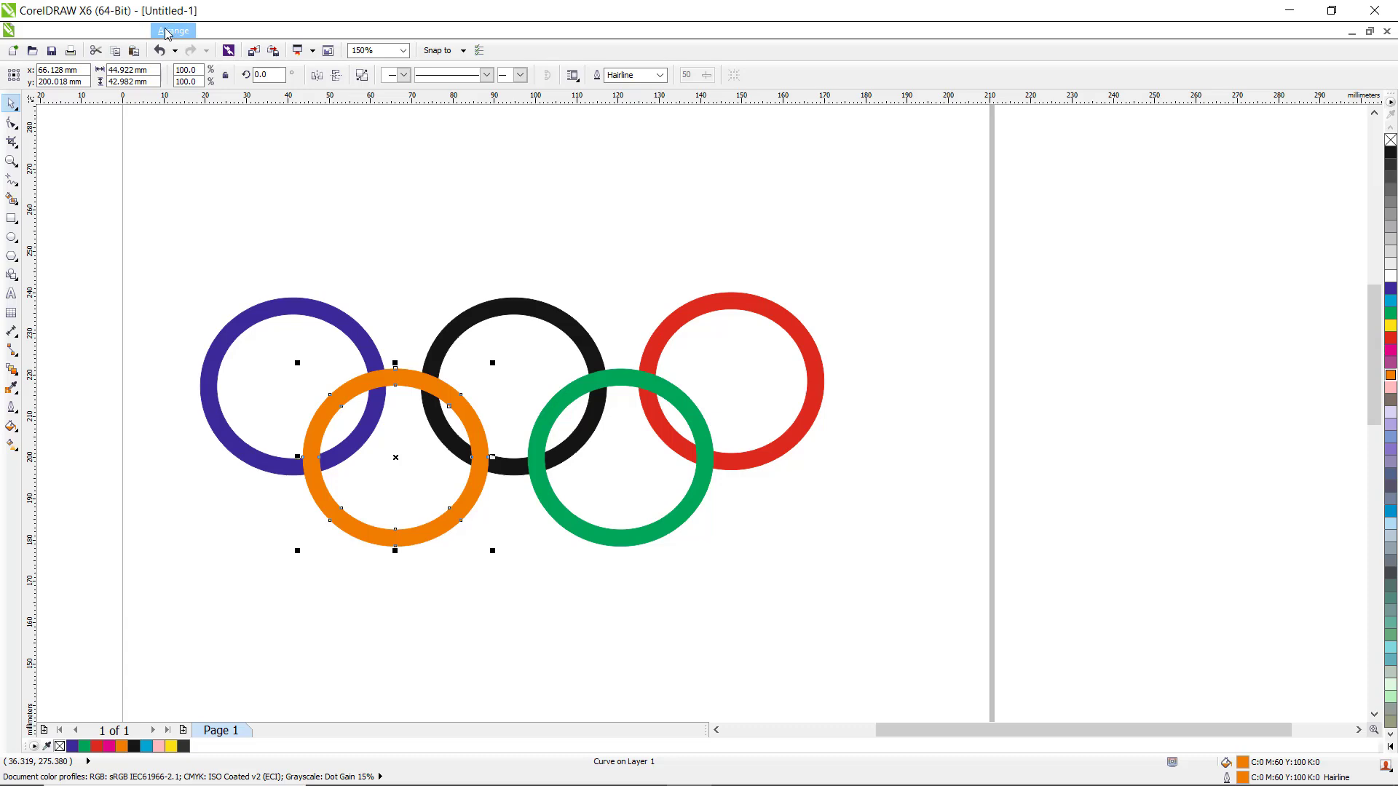
click(217, 31)
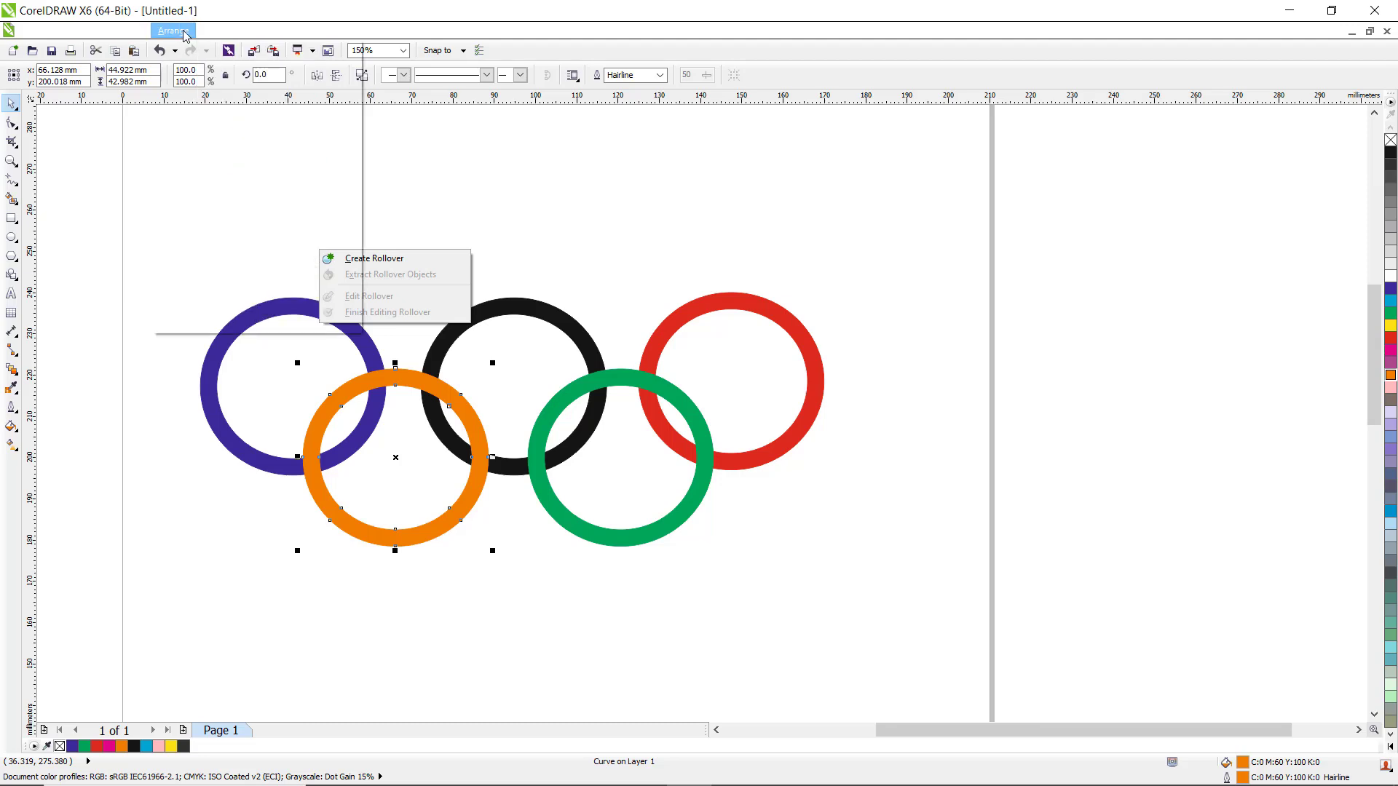
mouse_move(174, 31)
mouse_move(269, 273)
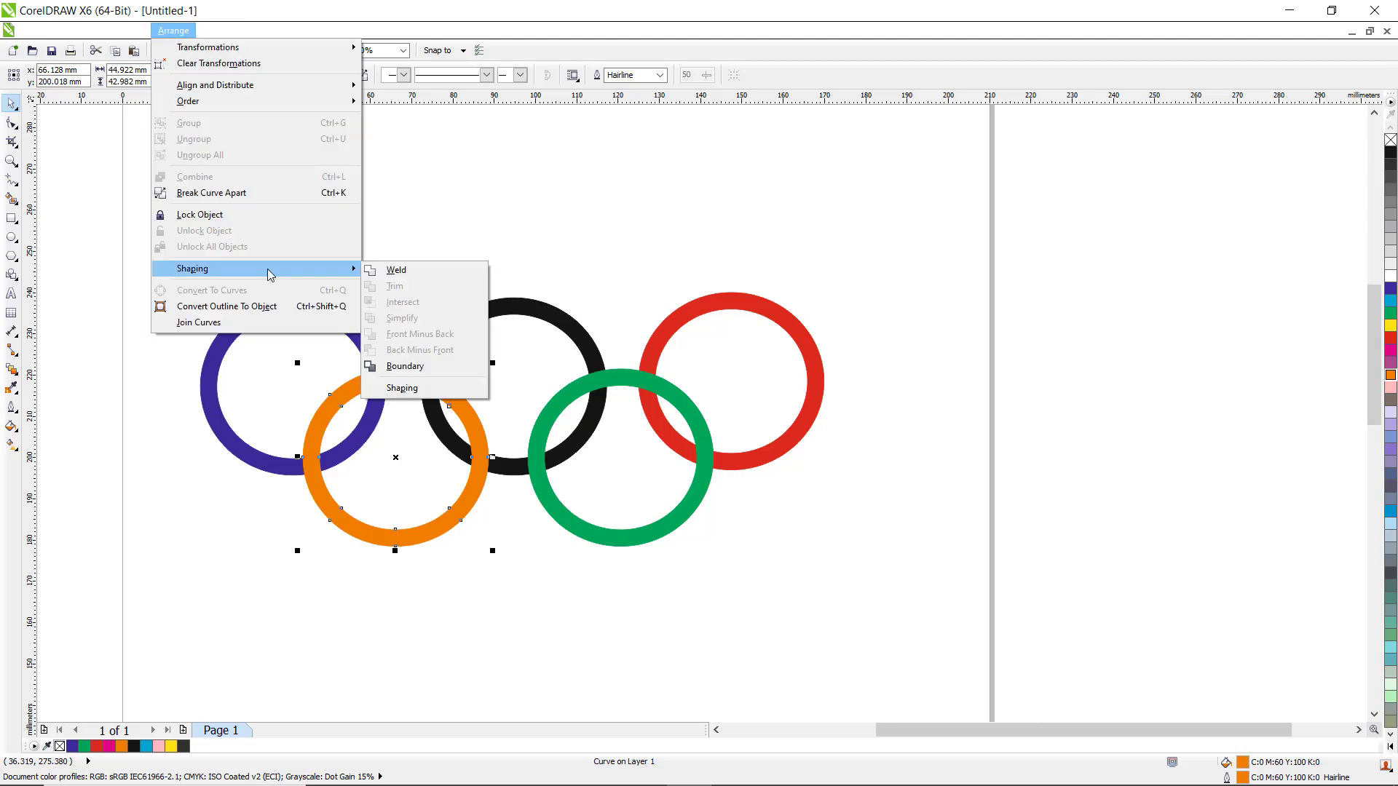
click(402, 388)
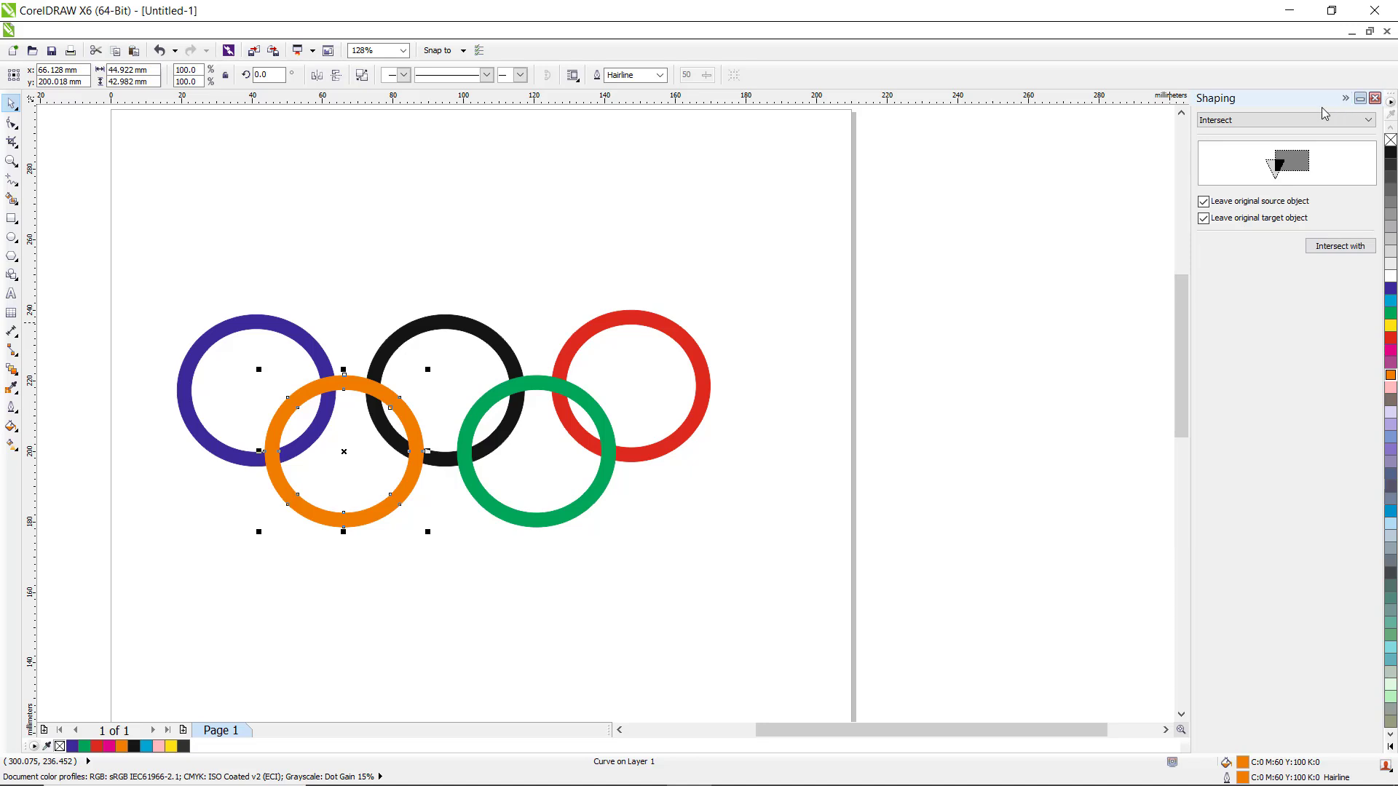
click(1366, 122)
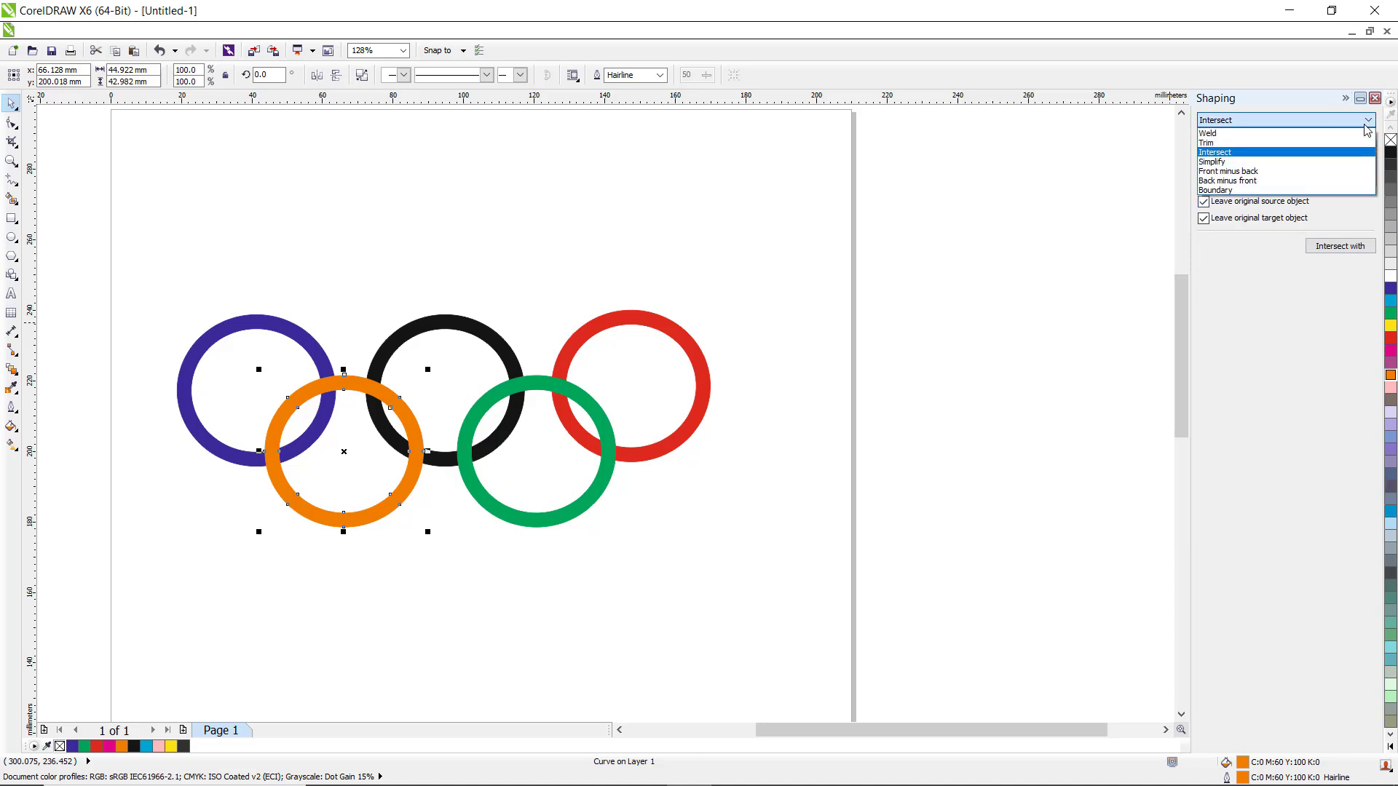
click(1225, 151)
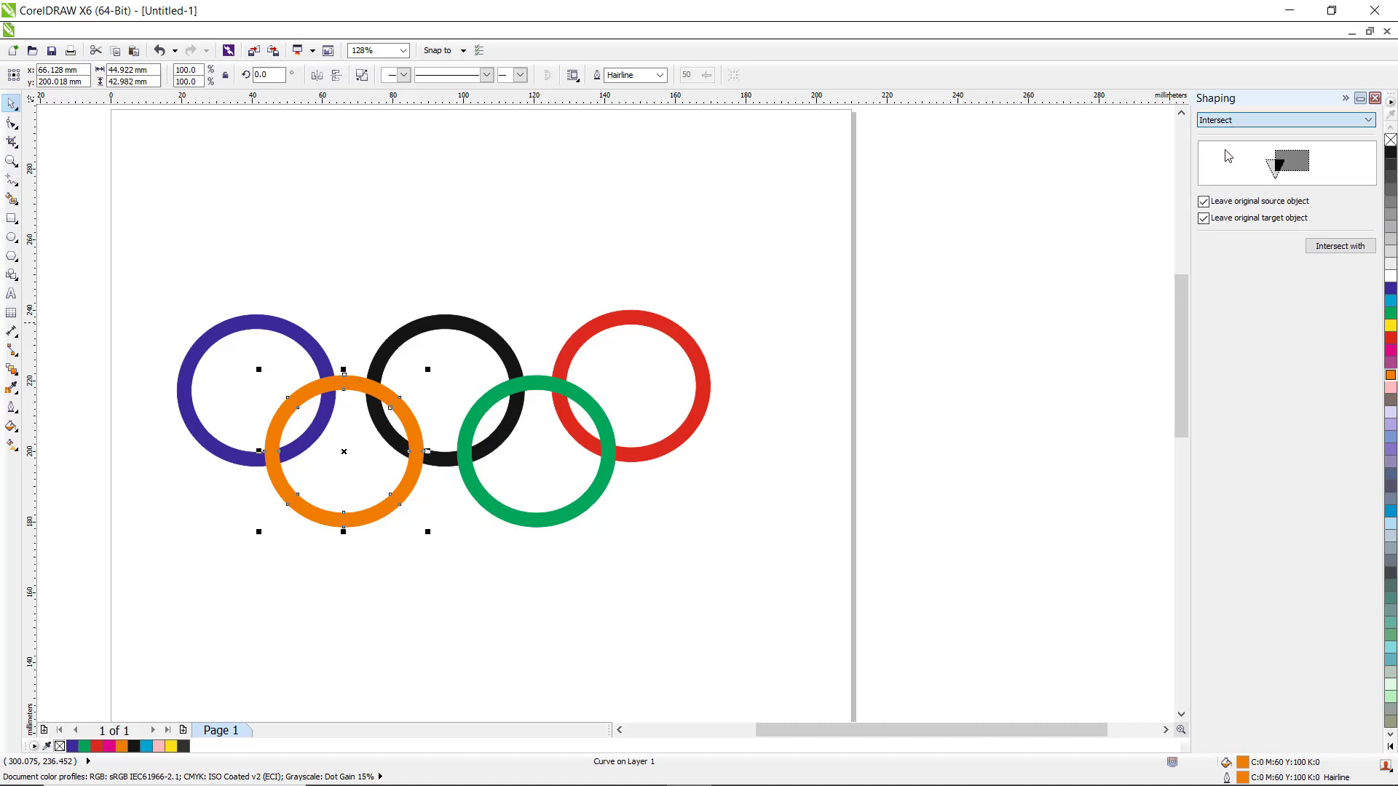
click(1203, 203)
click(1204, 219)
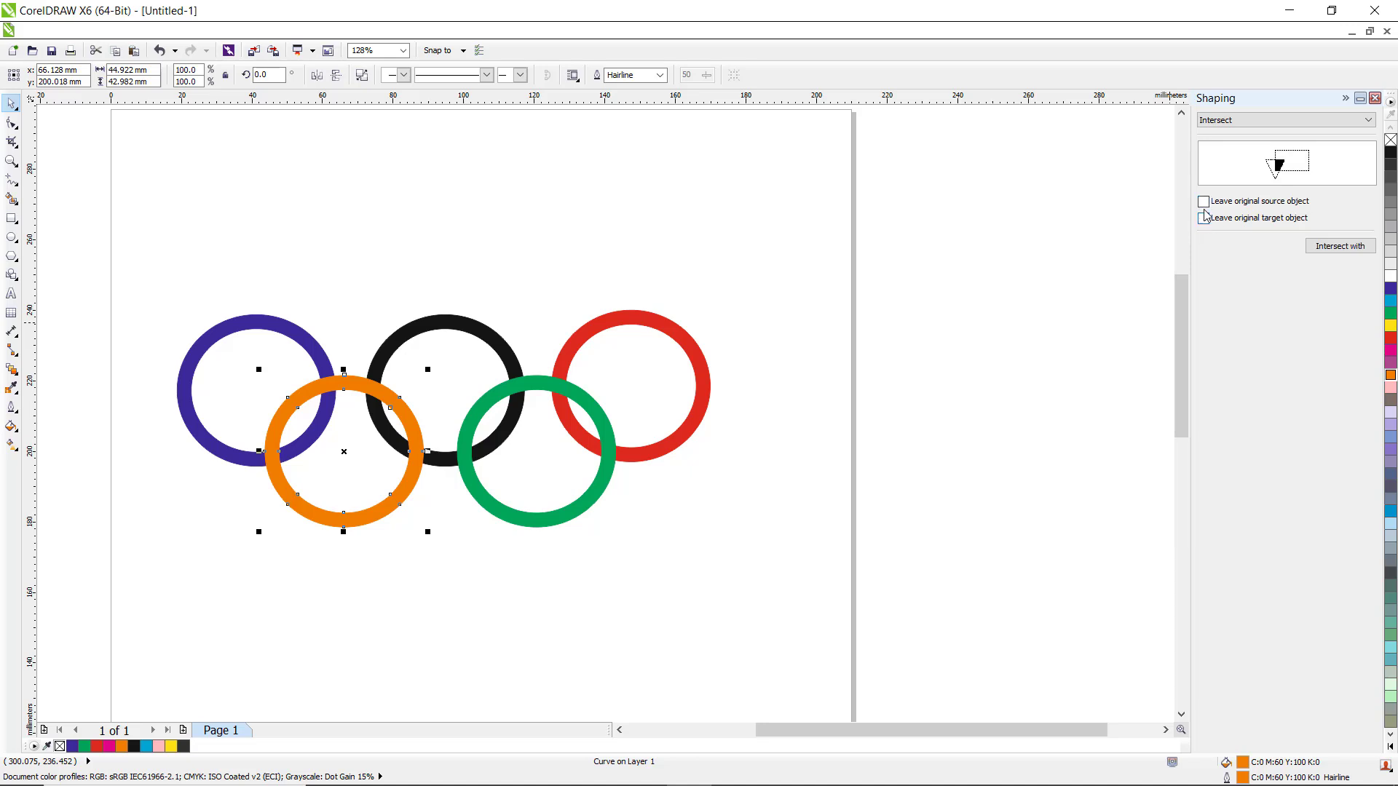
click(1203, 202)
click(1204, 218)
Intersect the orange ring with the blue ring and break the resulting overlap curve apart.
scroll(230, 413, up, 2)
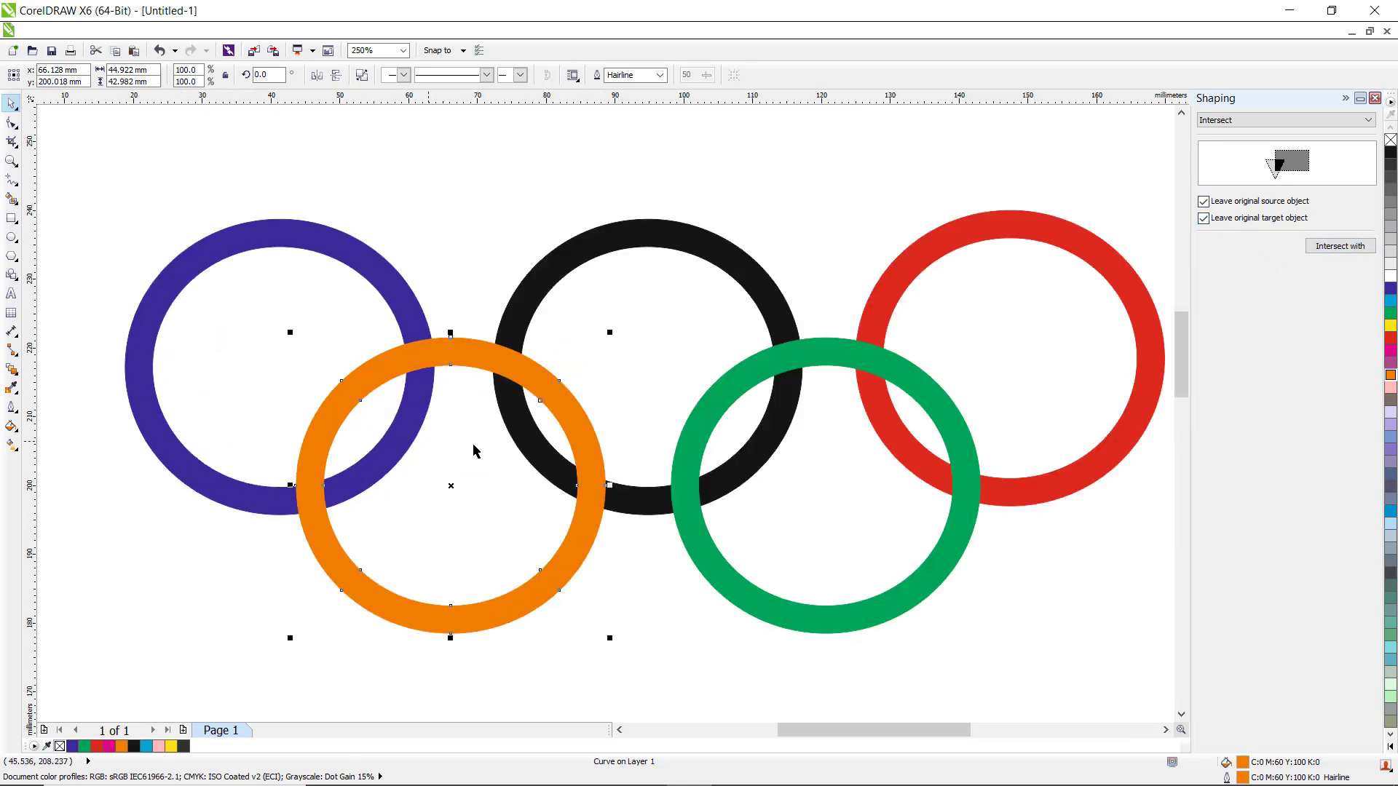
click(1340, 246)
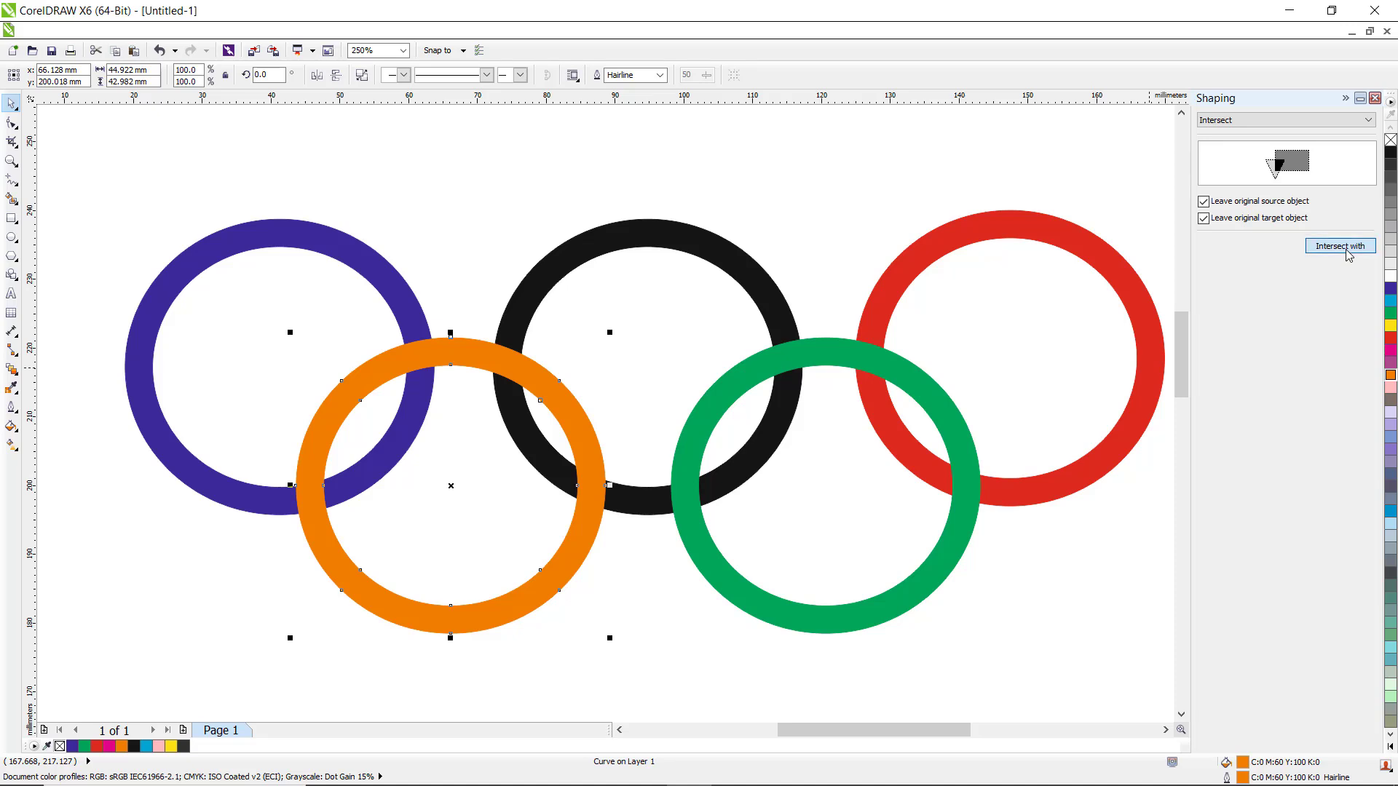
click(380, 281)
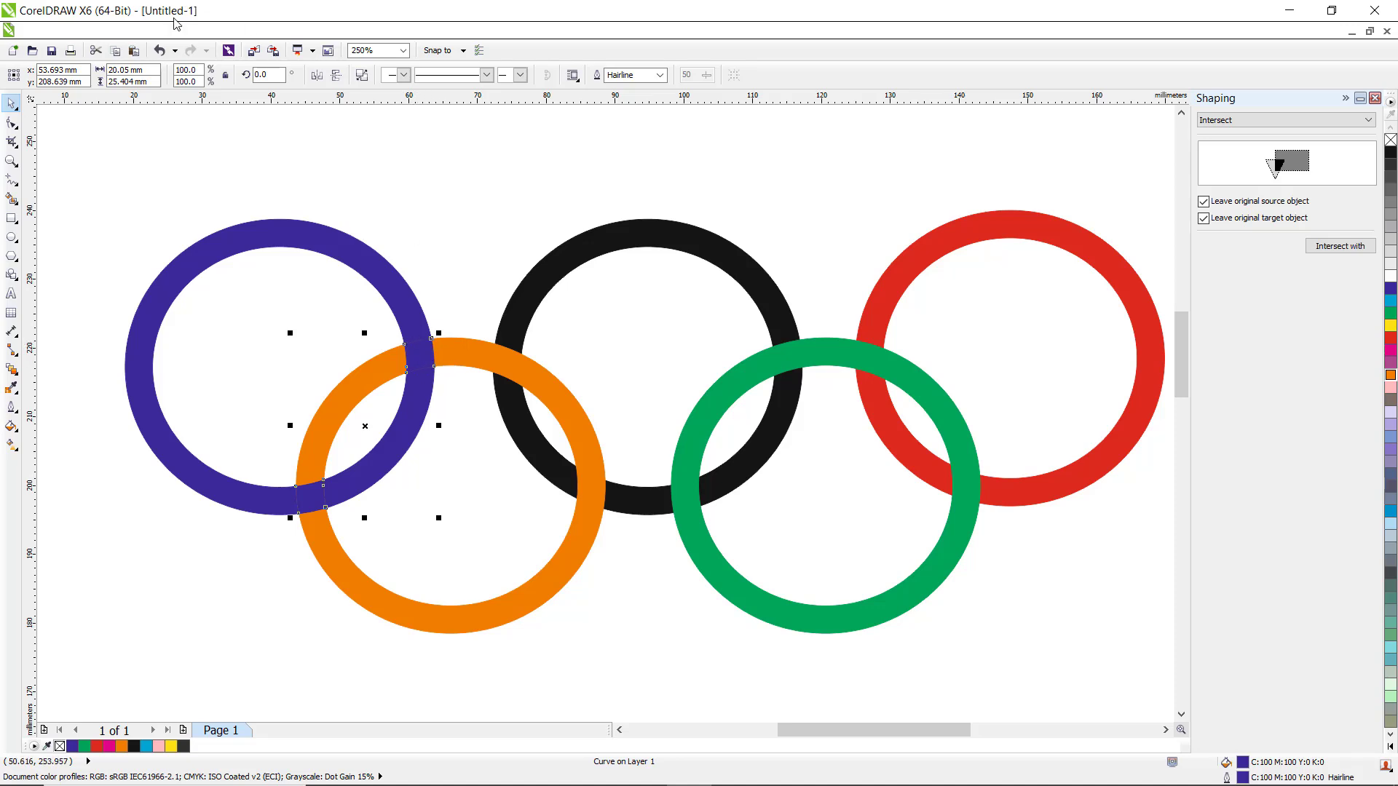
click(216, 30)
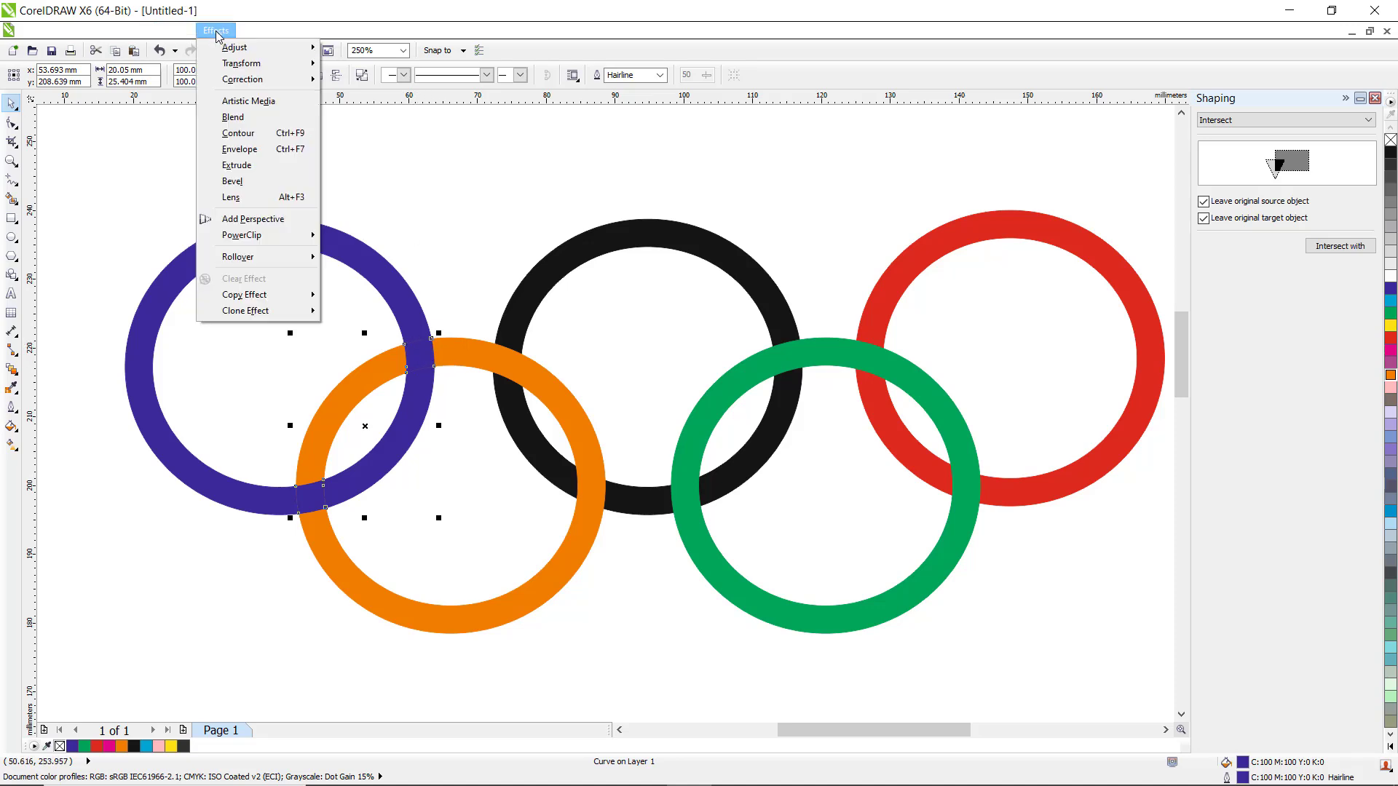
mouse_move(174, 30)
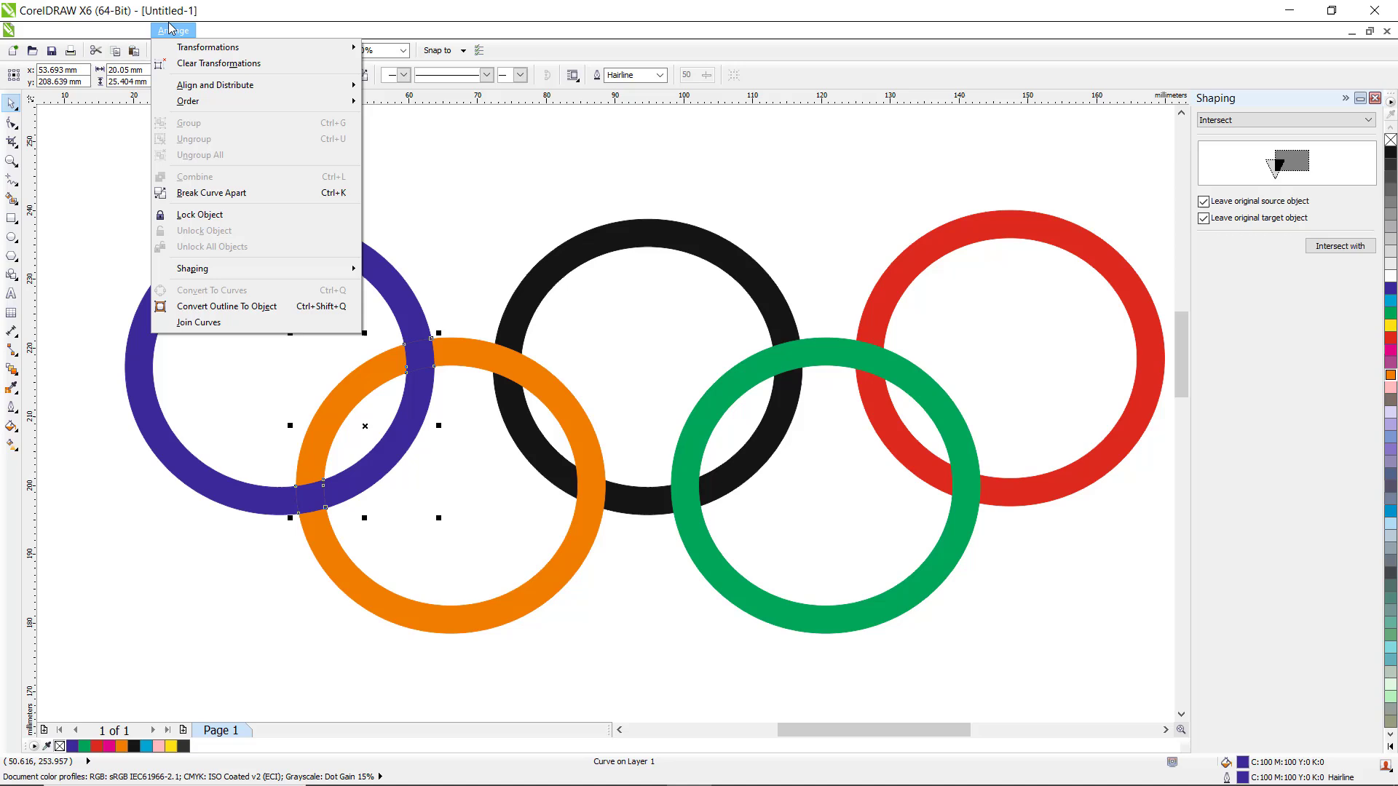
click(245, 195)
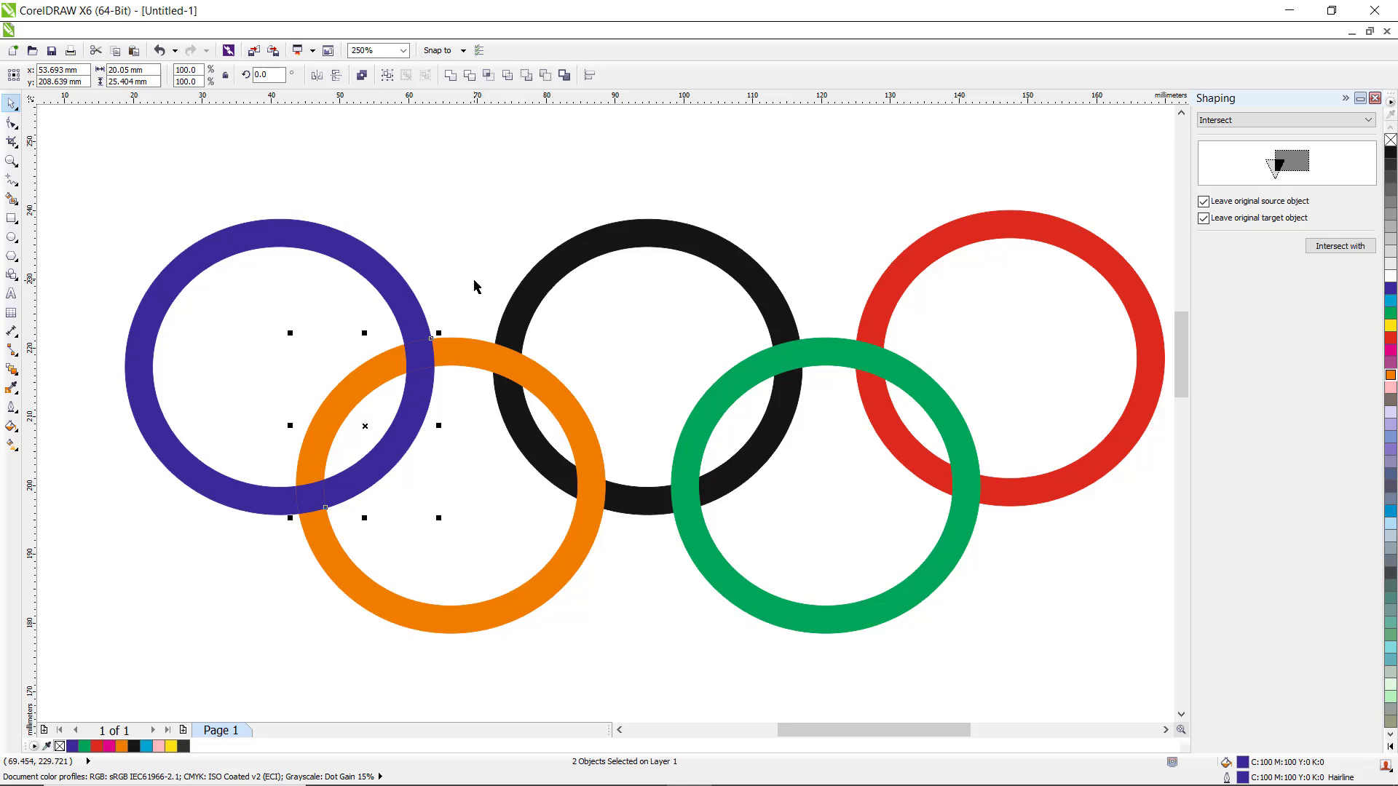
Recolour the lower blue-orange overlap piece with an orange fill and outline (C:0 M:60 Y:100 K:0).
click(431, 346)
click(419, 357)
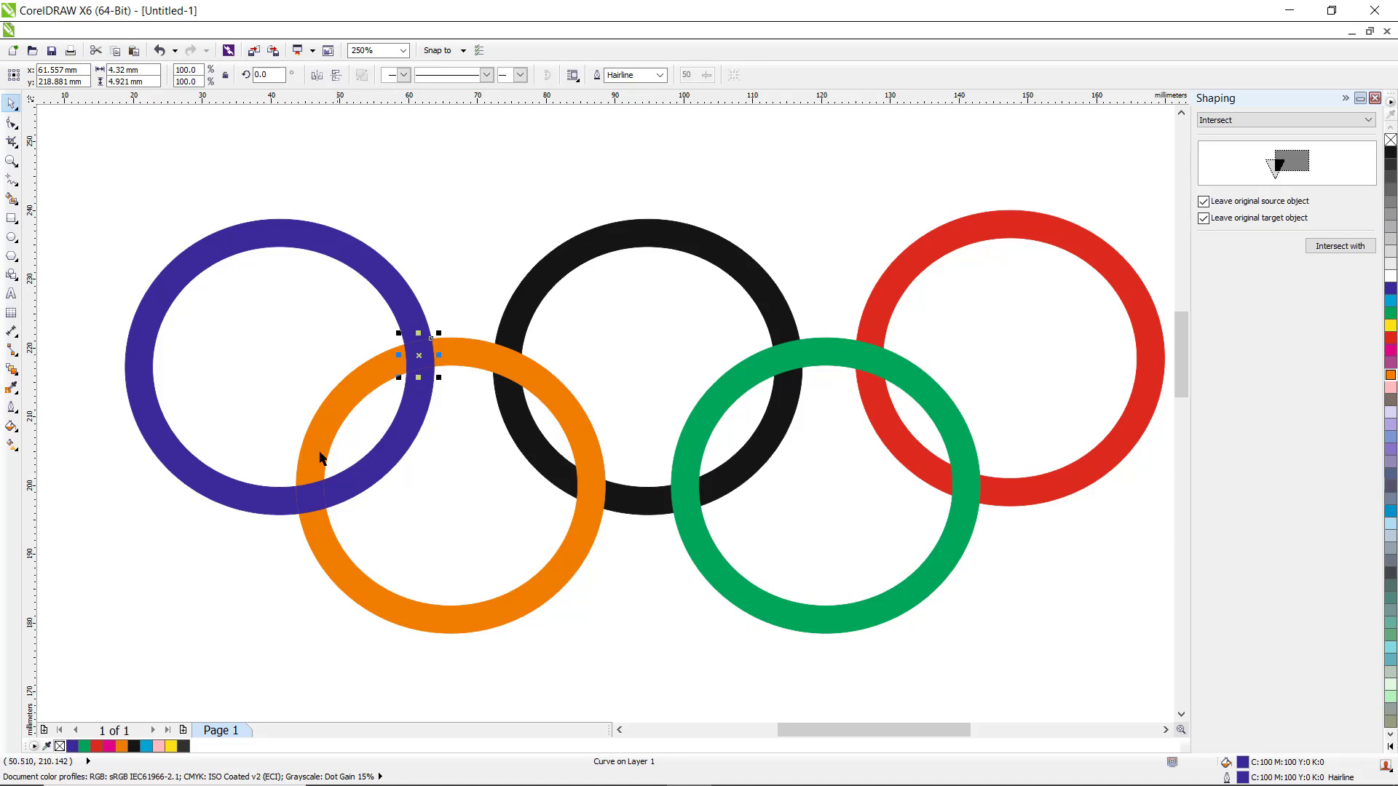
click(312, 510)
click(1390, 376)
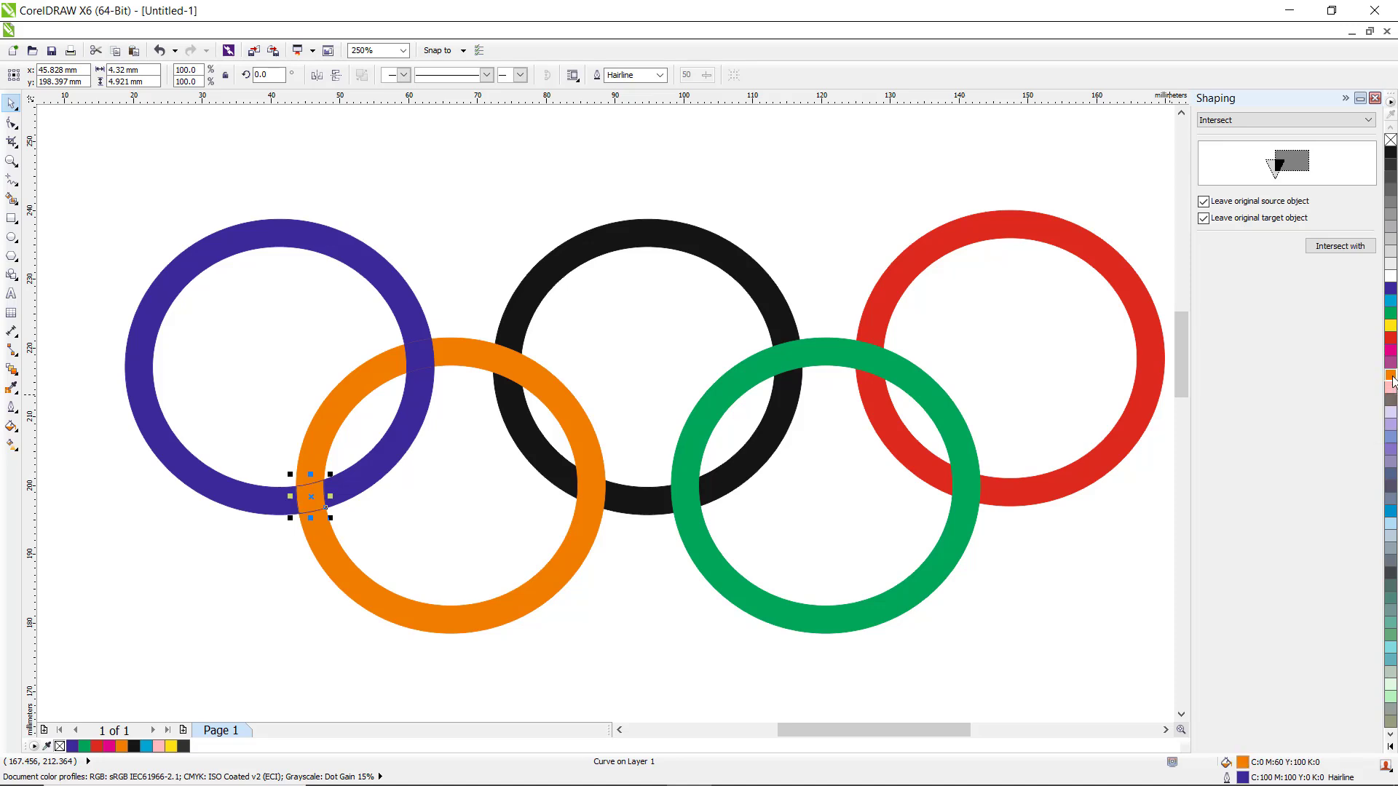
right_click(1392, 381)
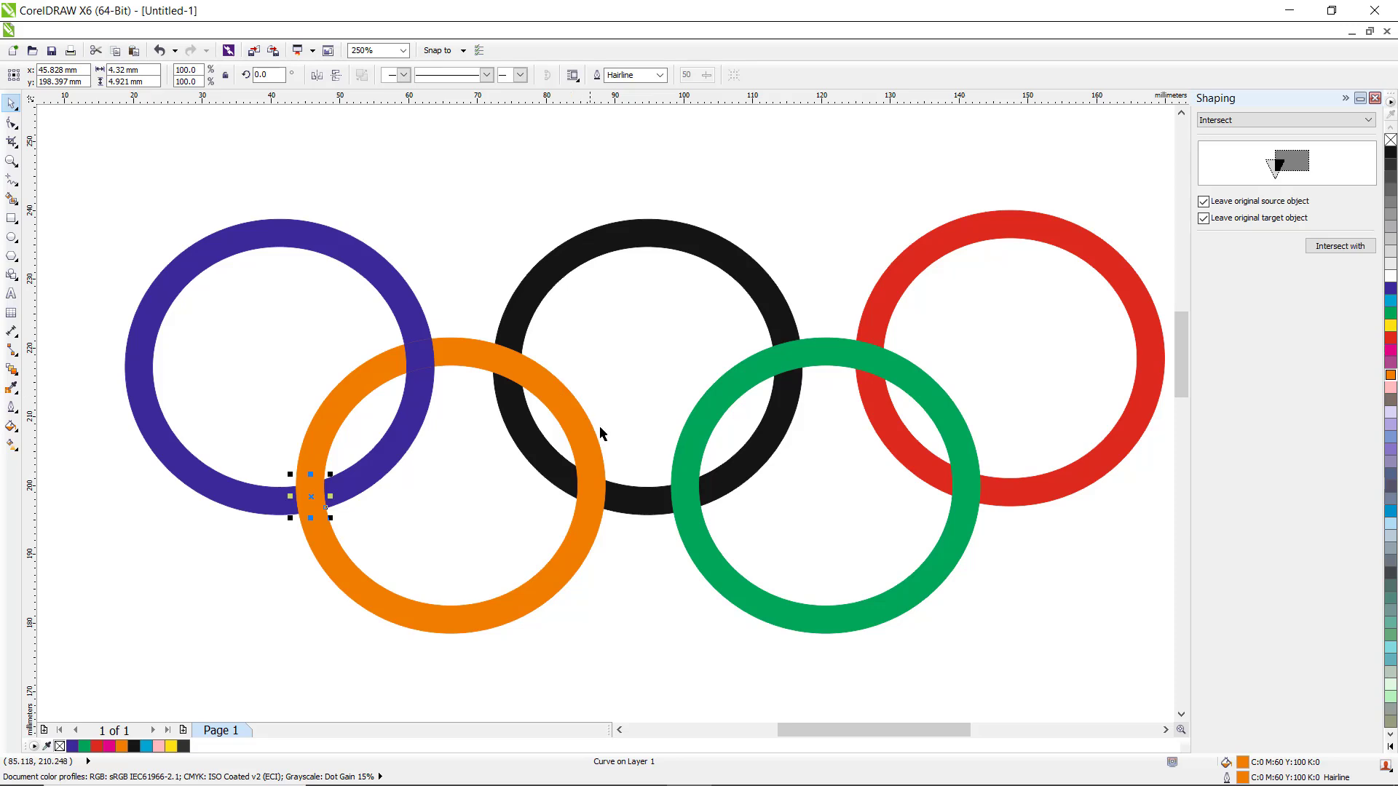
Intersect the orange ring with the black ring, break the resulting overlap curve apart and deselect the pieces.
click(597, 509)
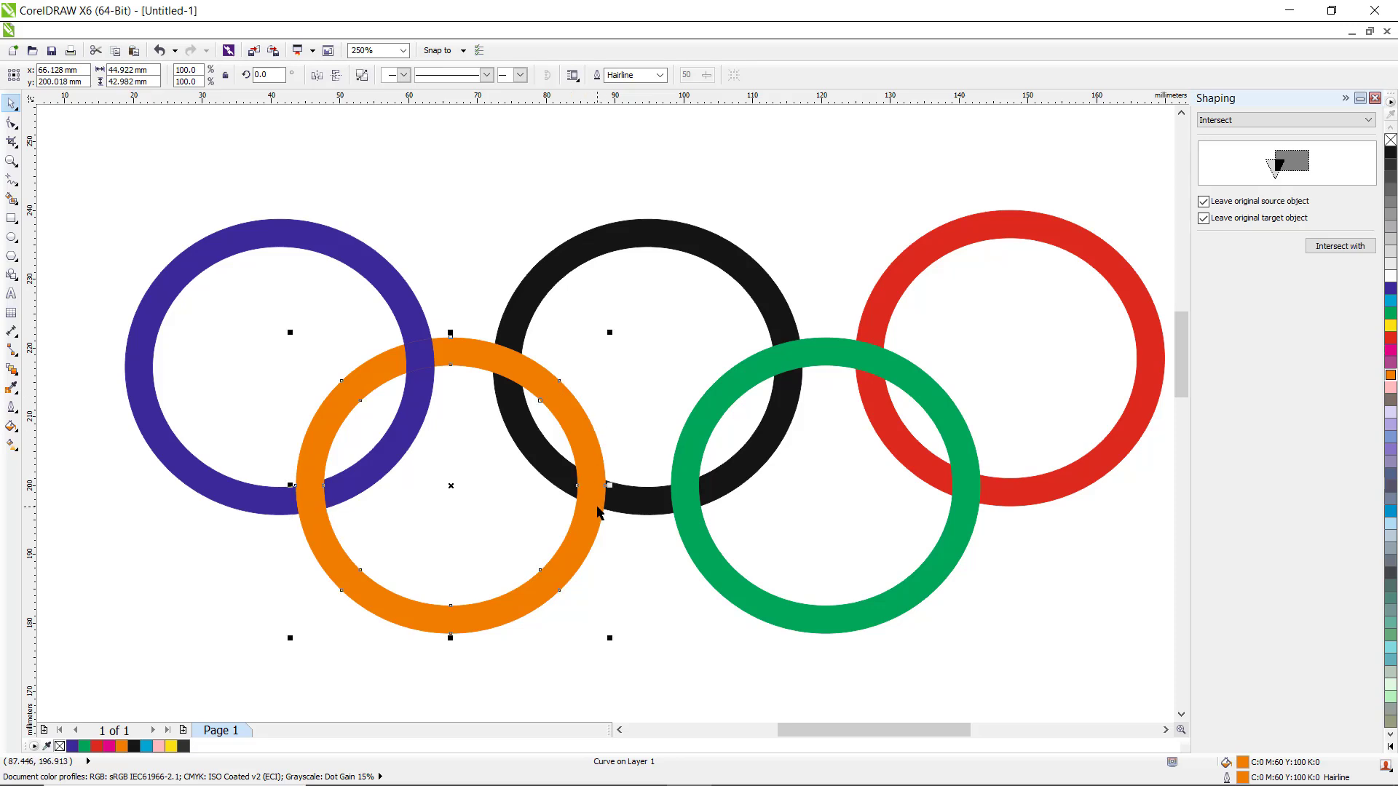
click(1350, 249)
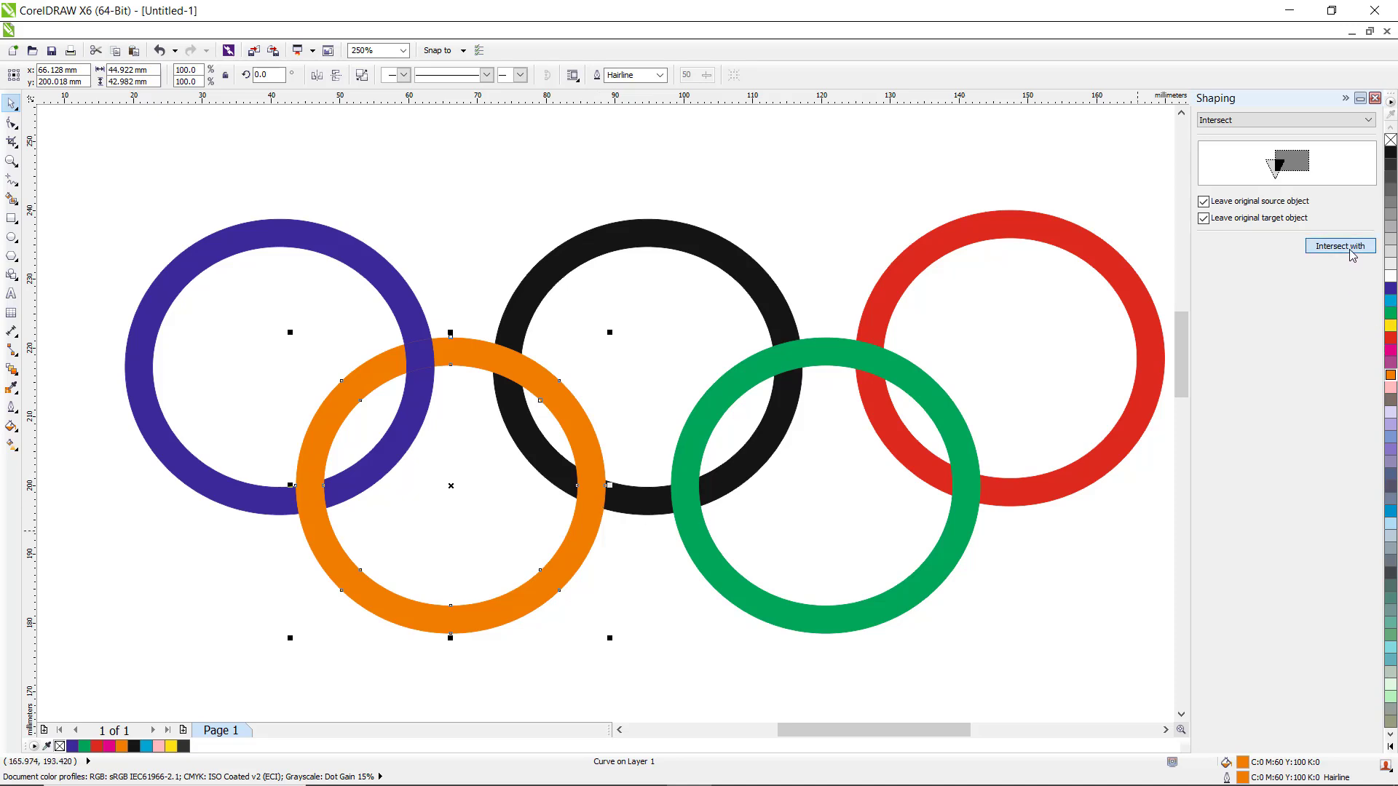
click(585, 263)
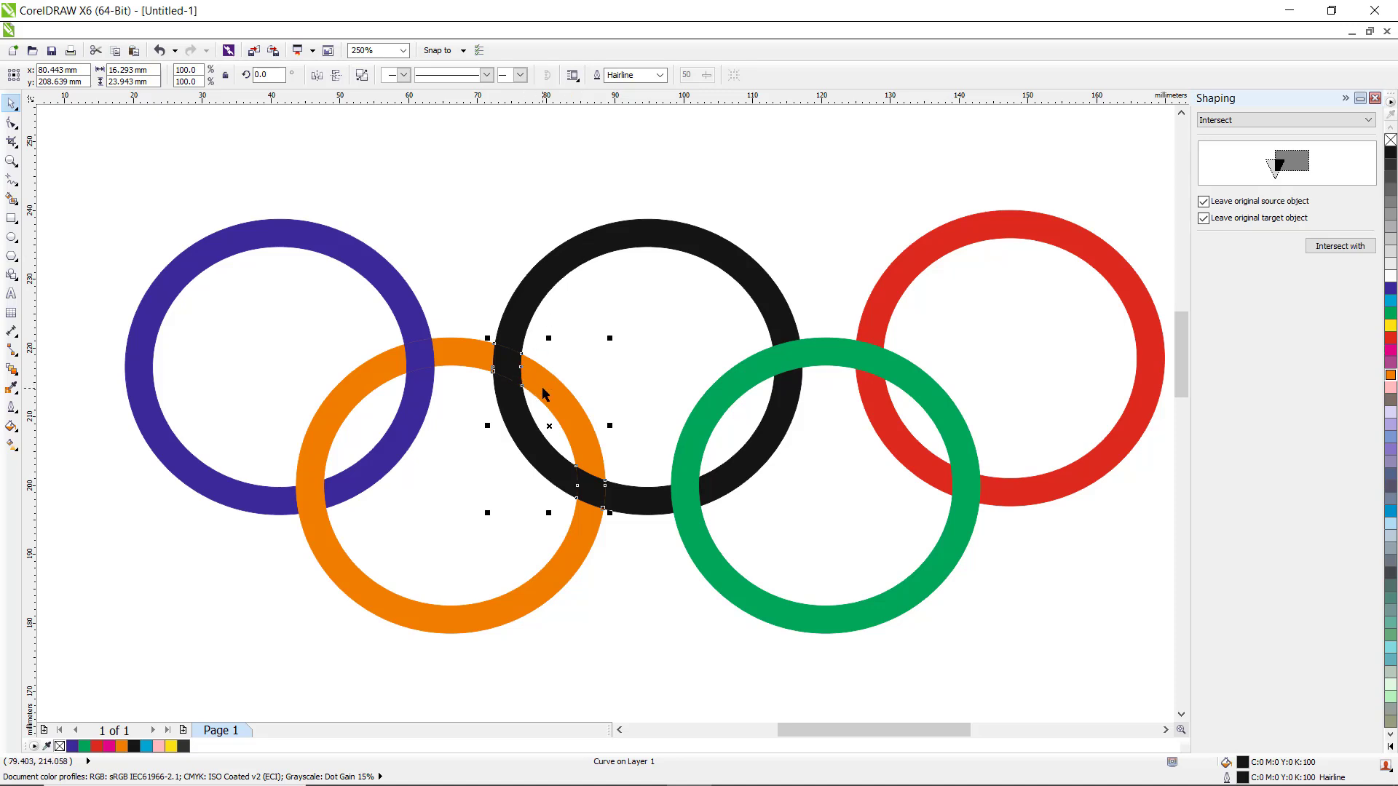
click(174, 30)
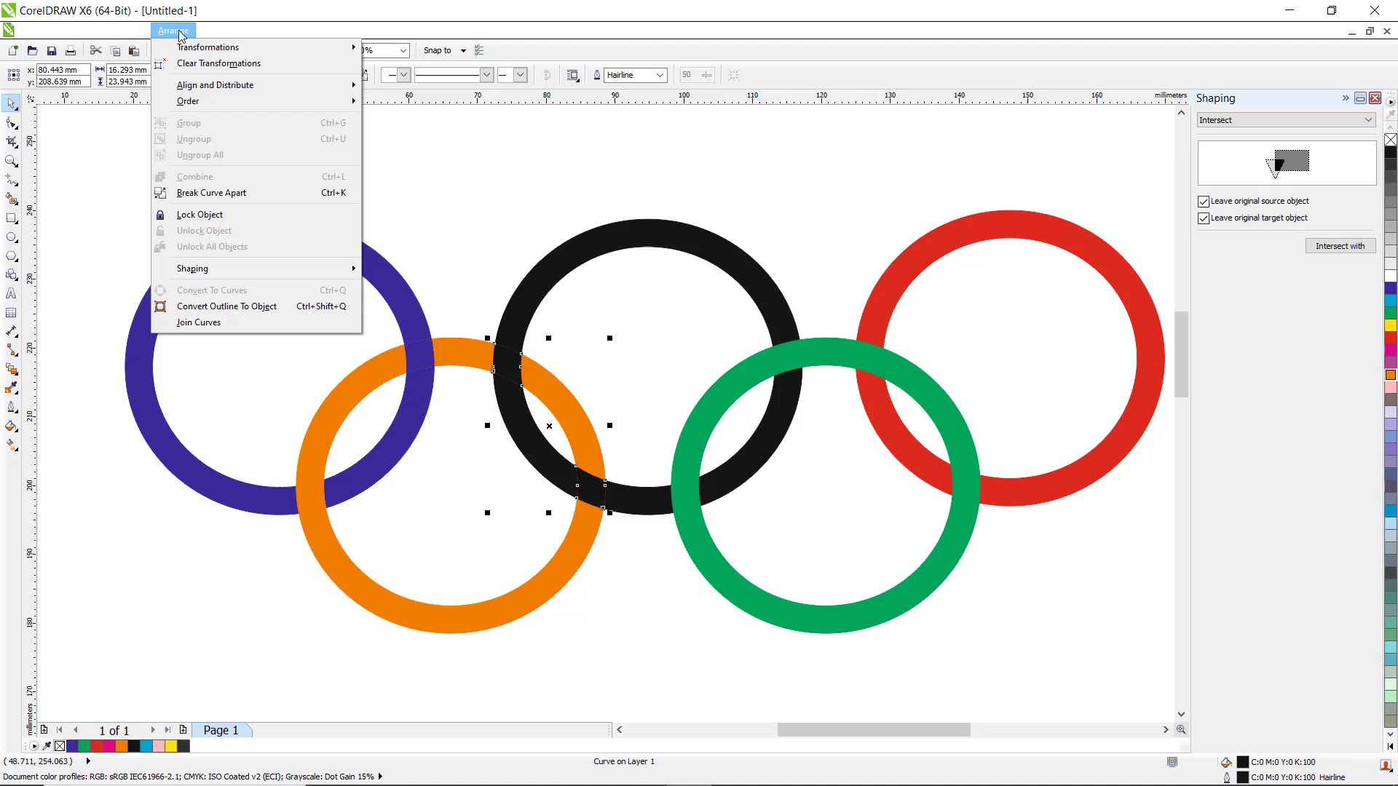
click(242, 194)
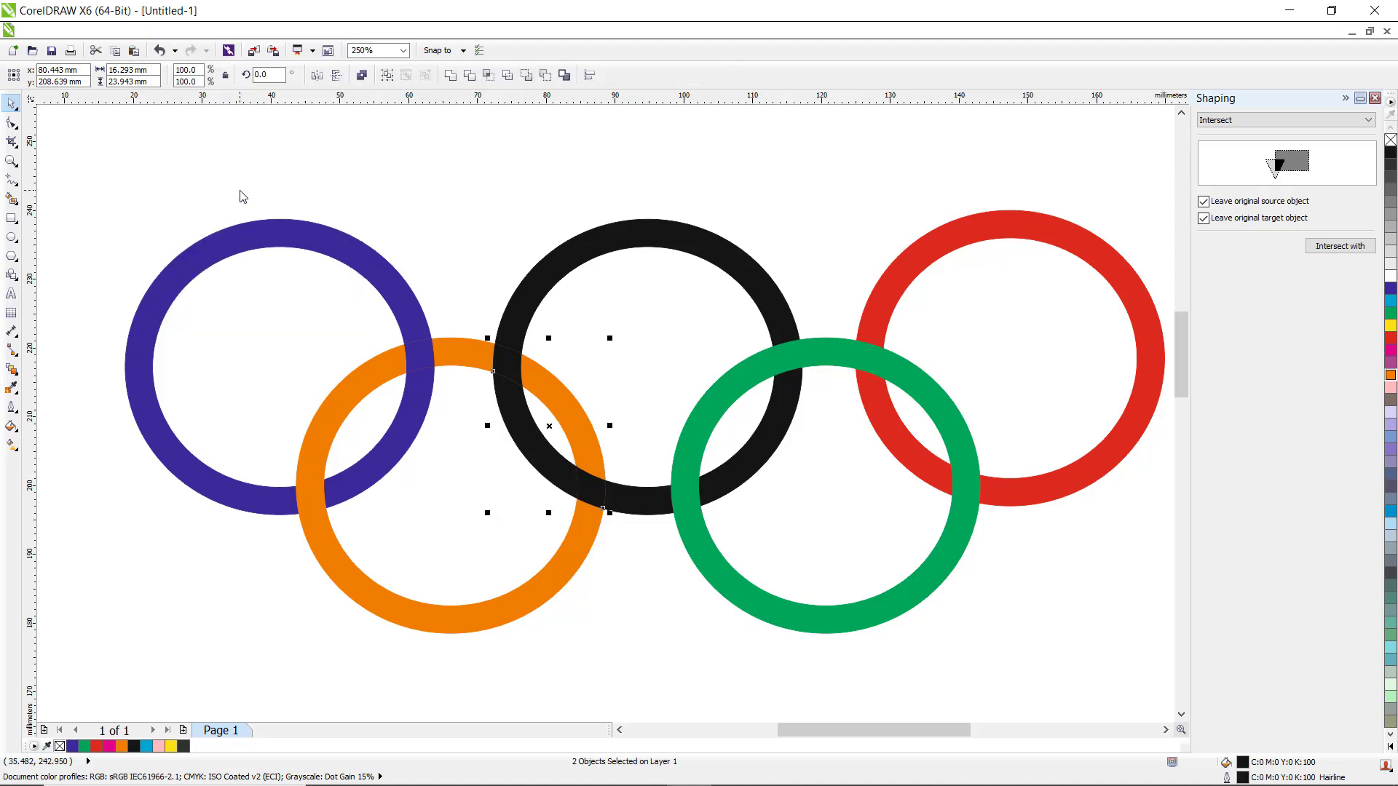
click(662, 611)
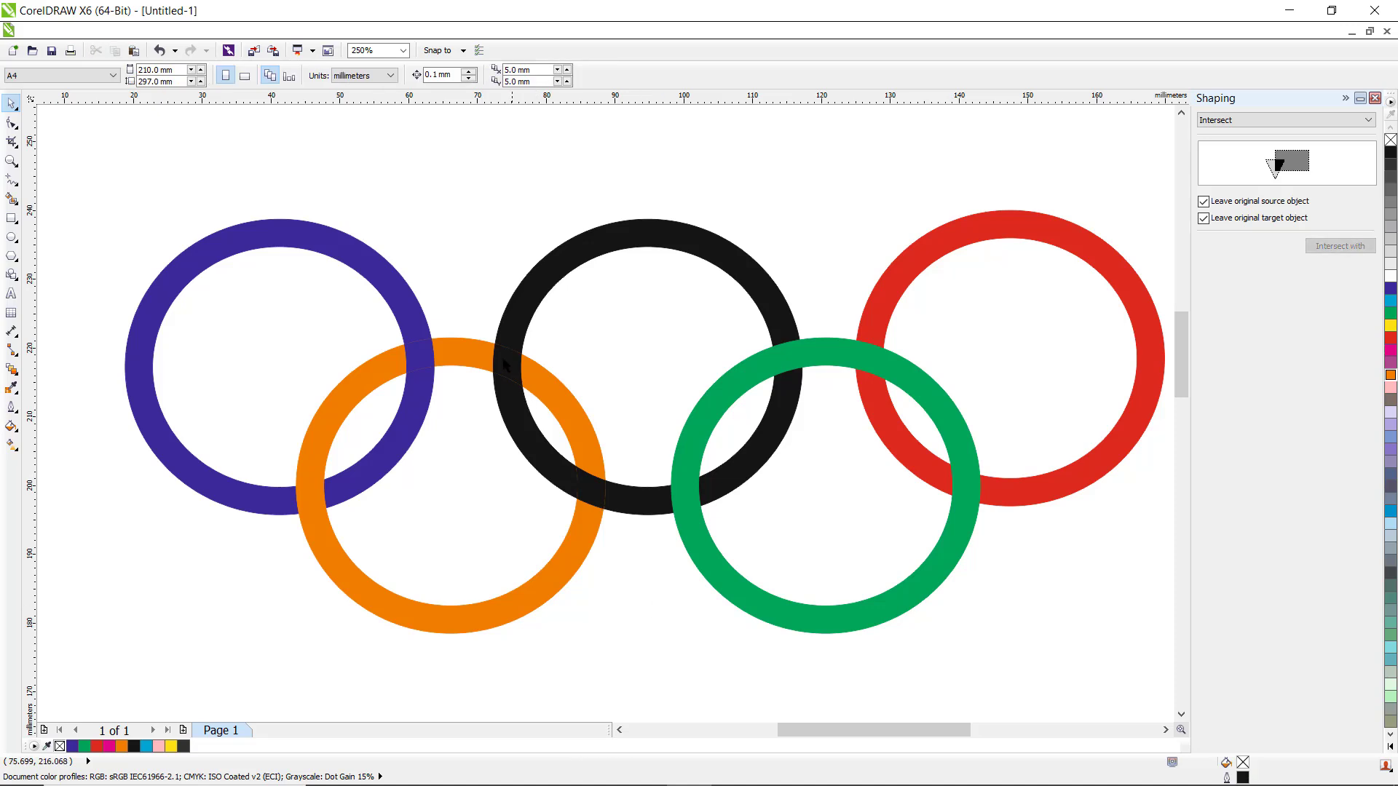
Recolour the upper black-orange overlap piece with an orange fill and outline (C:0 M:60 Y:100 K:0).
click(514, 367)
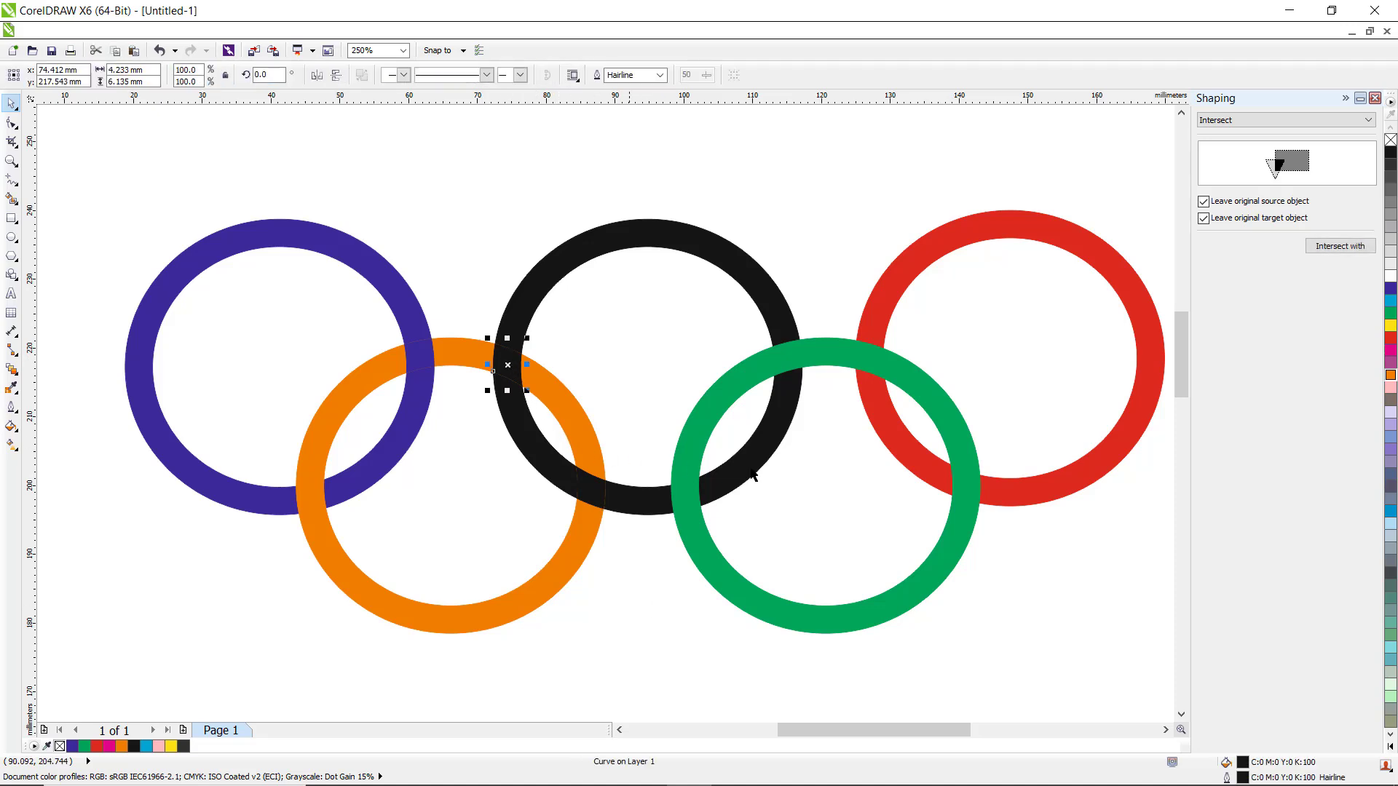
click(1390, 375)
right_click(1391, 377)
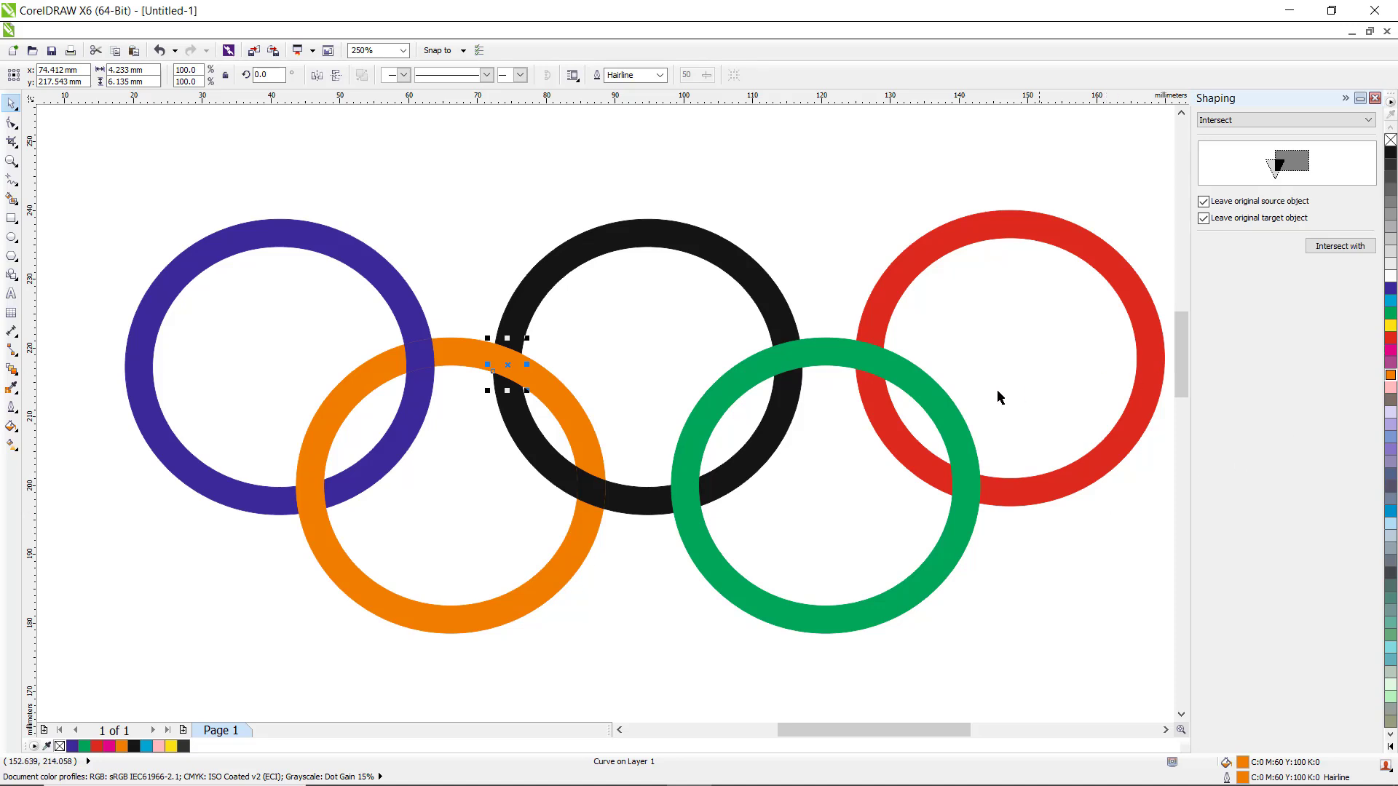
Intersect the green ring with the black ring, break the resulting overlap curve apart and deselect the pieces.
click(918, 380)
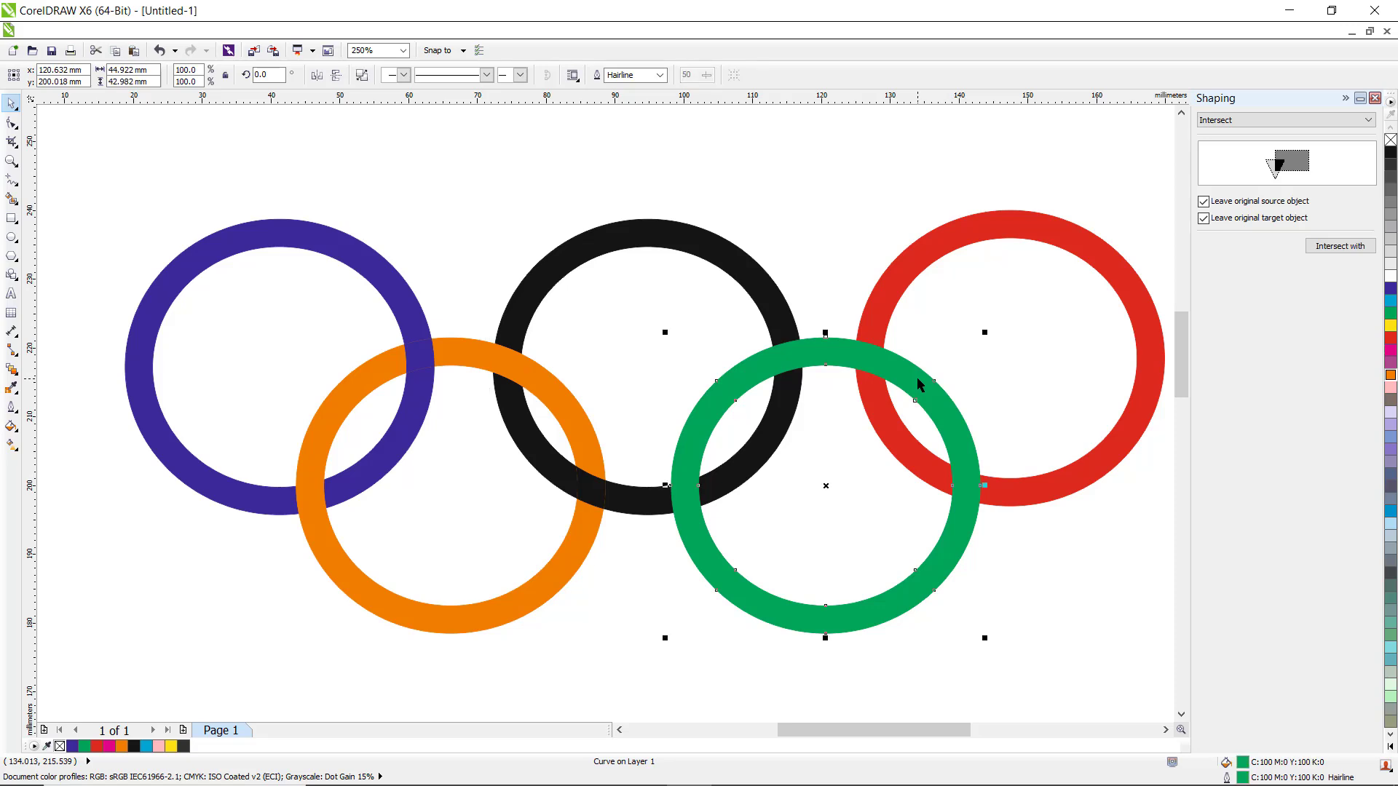
click(1347, 250)
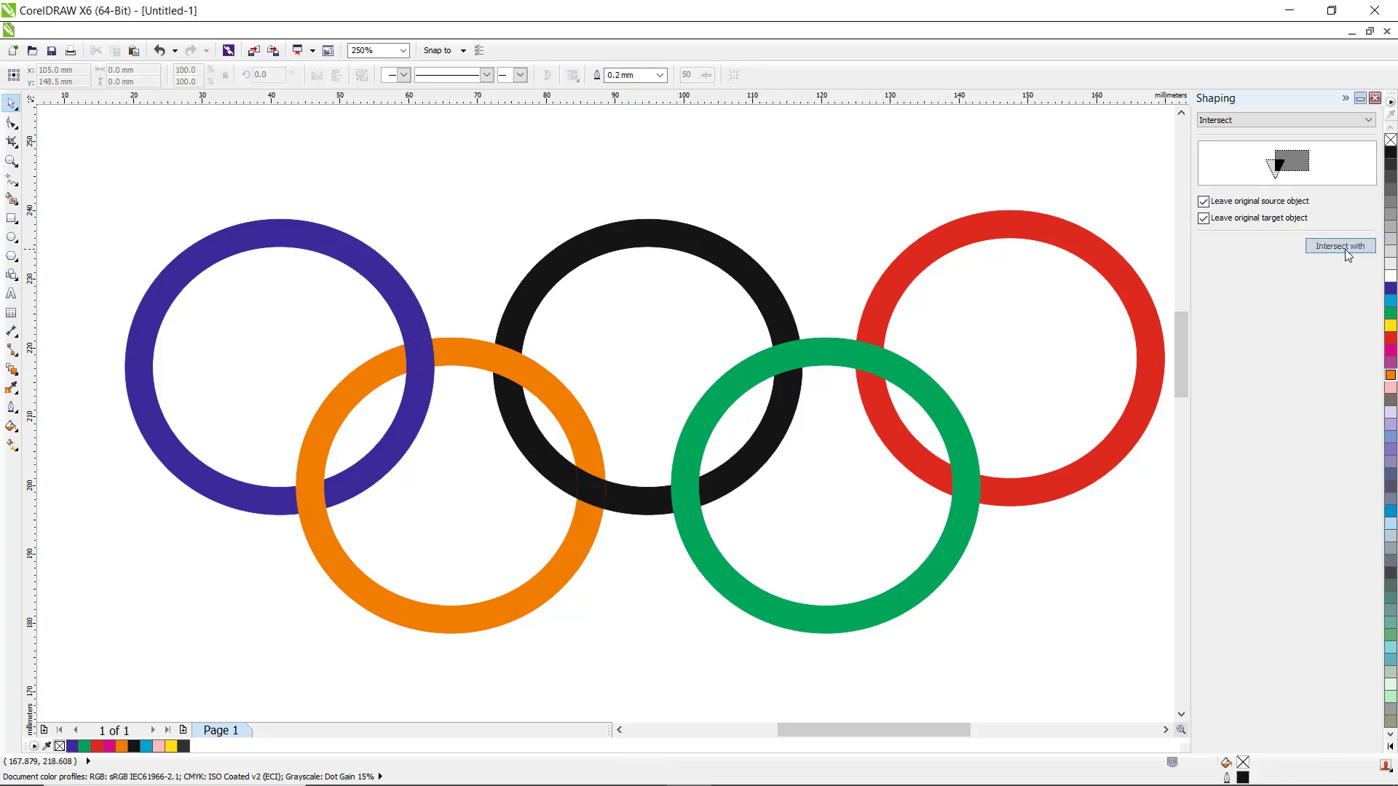
click(771, 302)
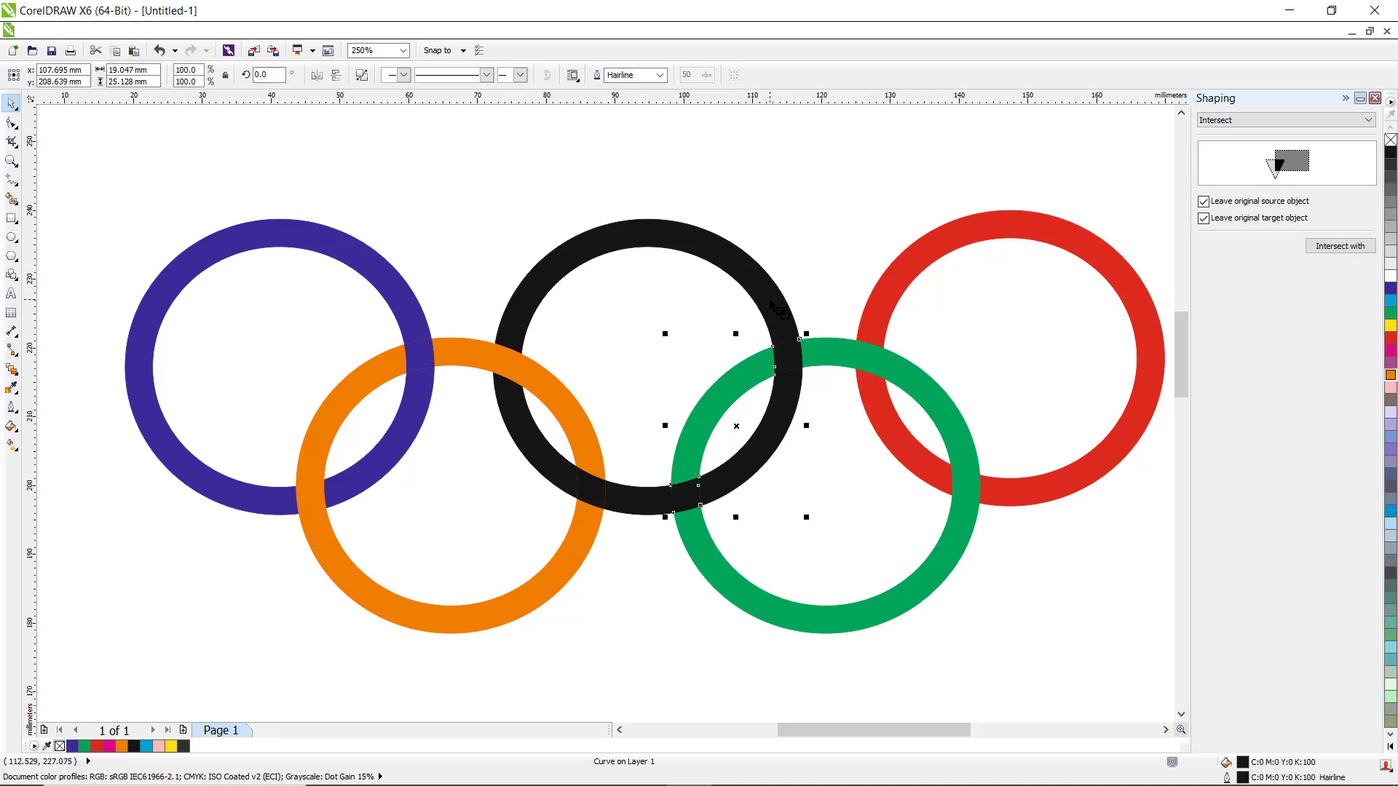
click(182, 32)
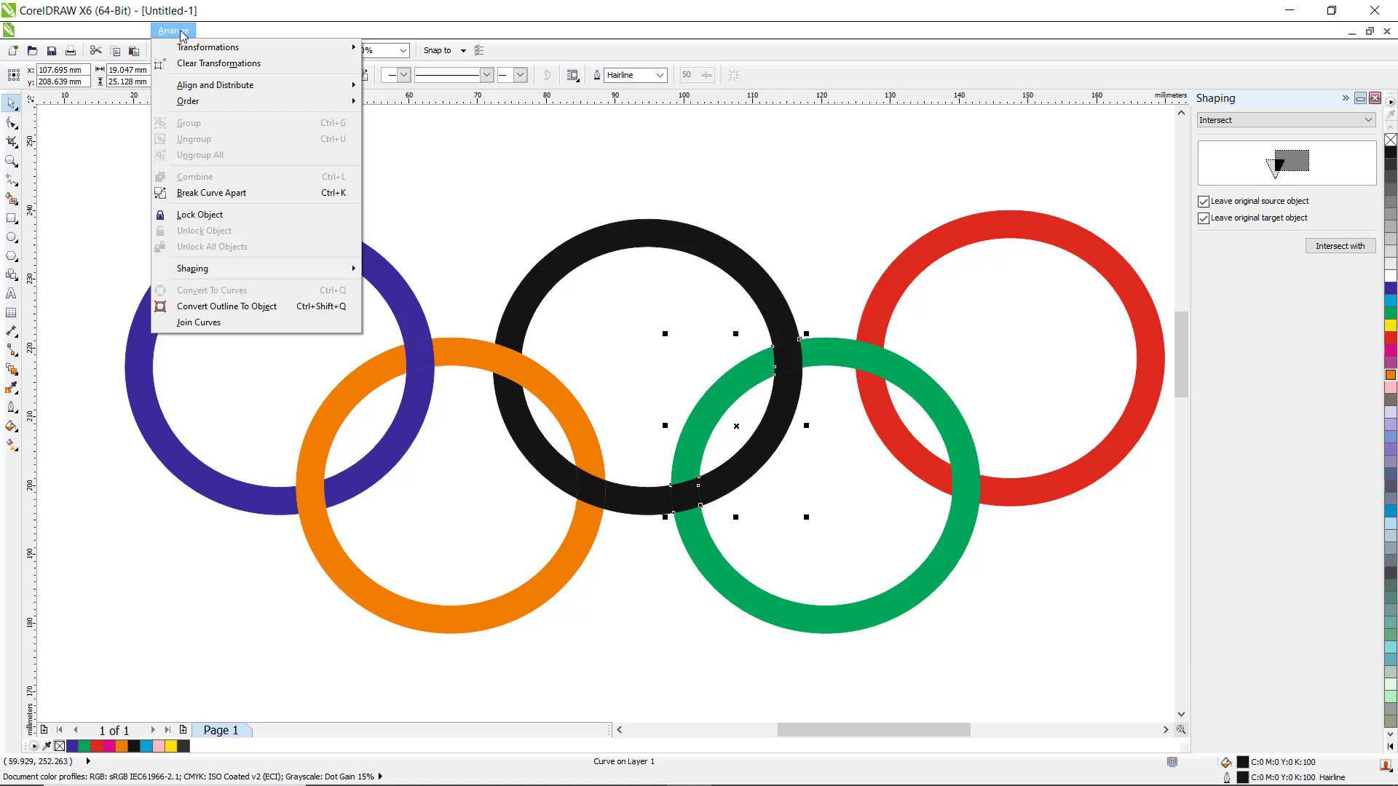
click(211, 193)
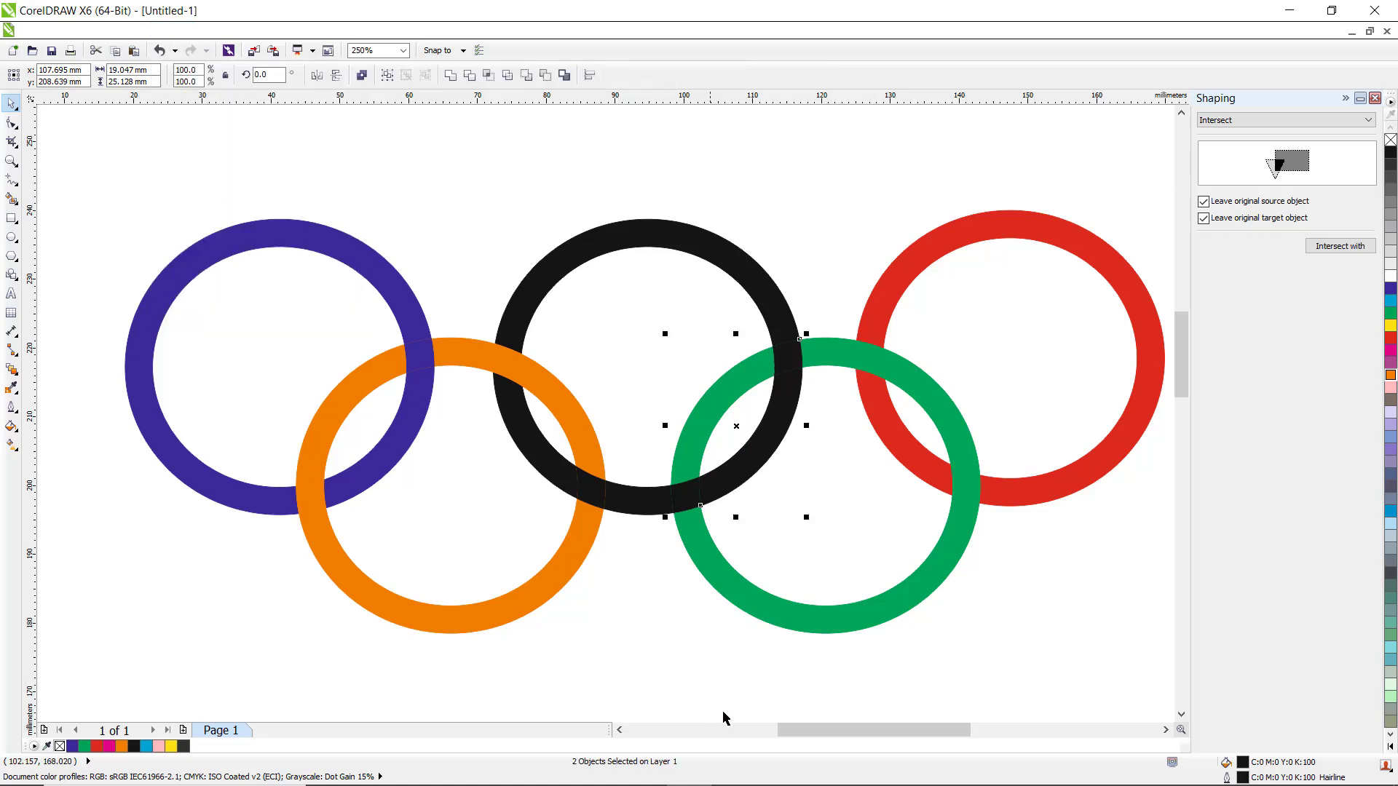
click(708, 513)
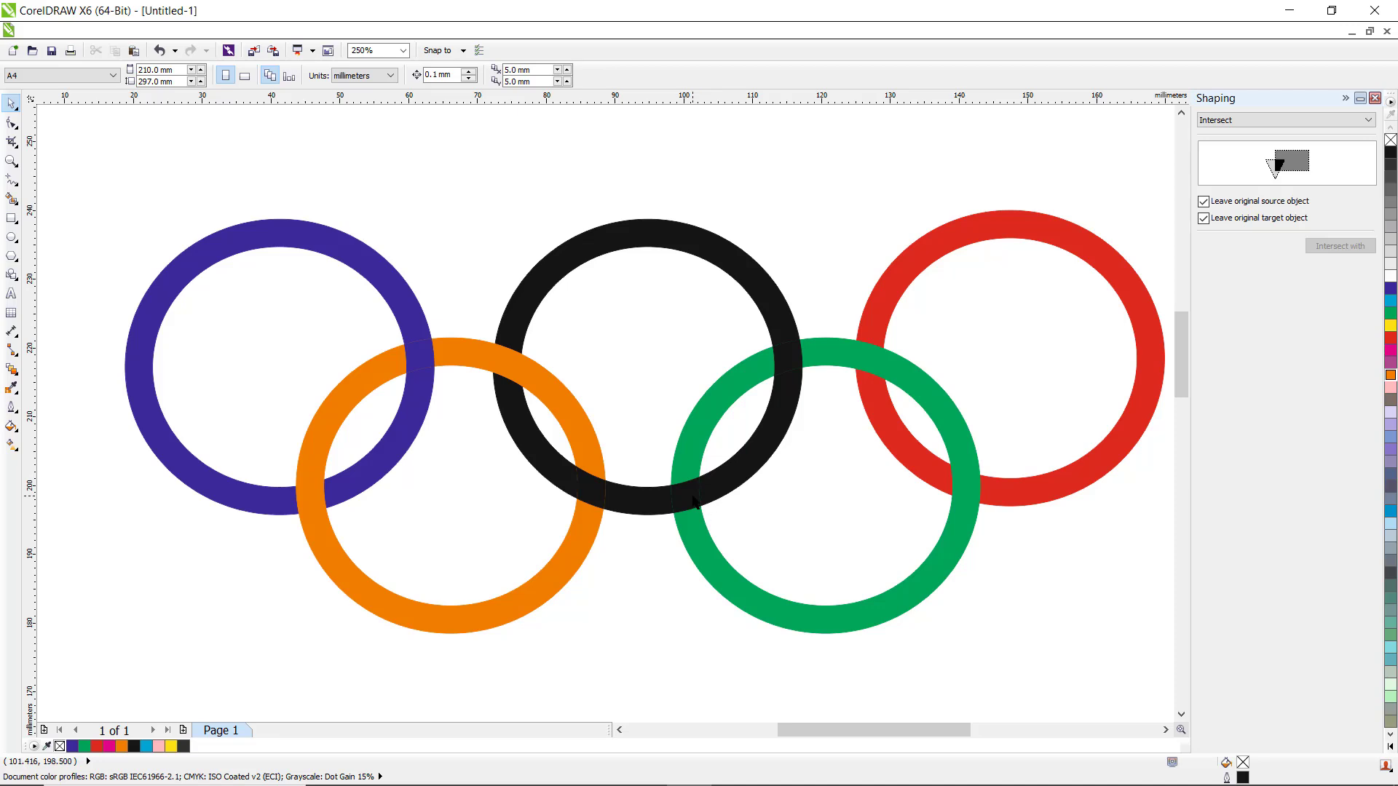
Recolour the lower black-green overlap piece with a green fill and outline (C:100 M:0 Y:100 K:0).
click(693, 502)
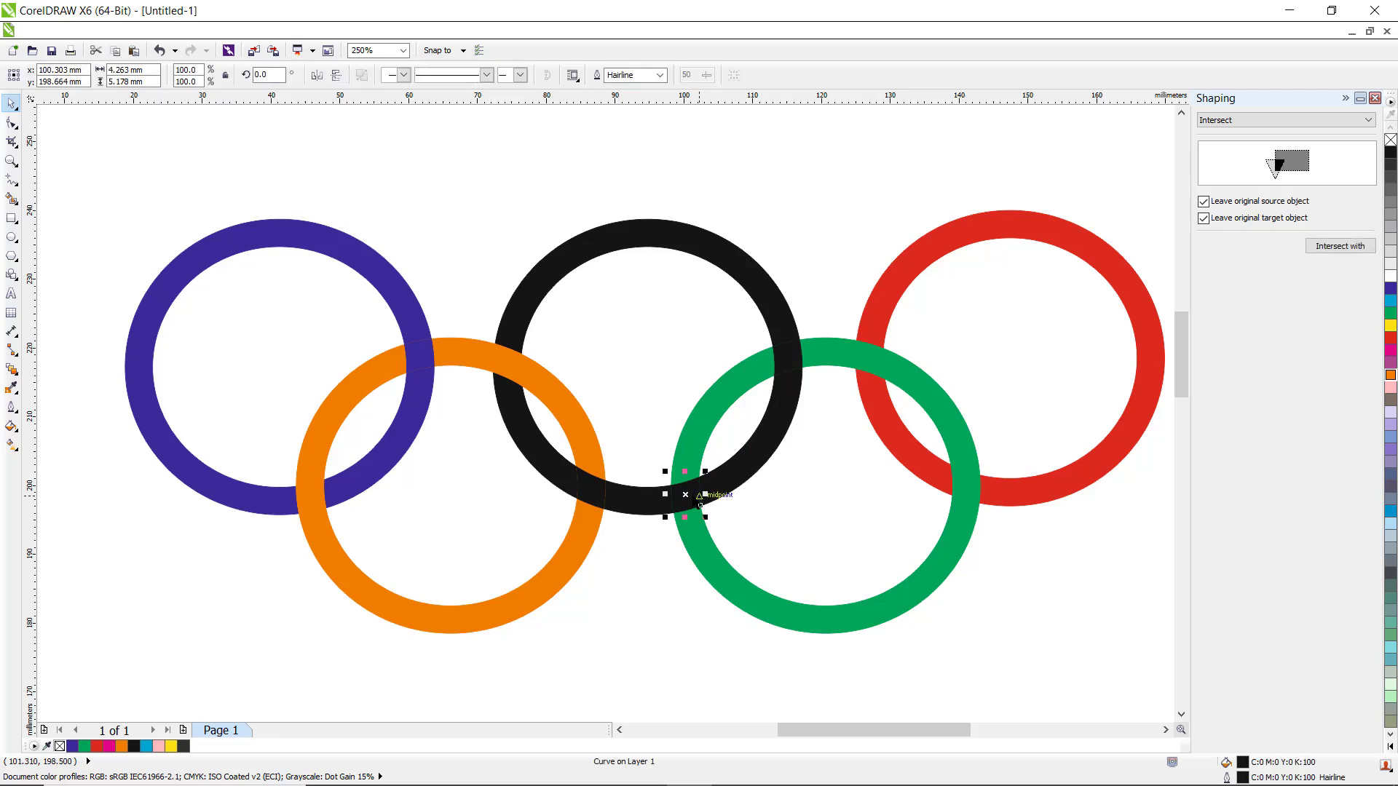
click(1392, 301)
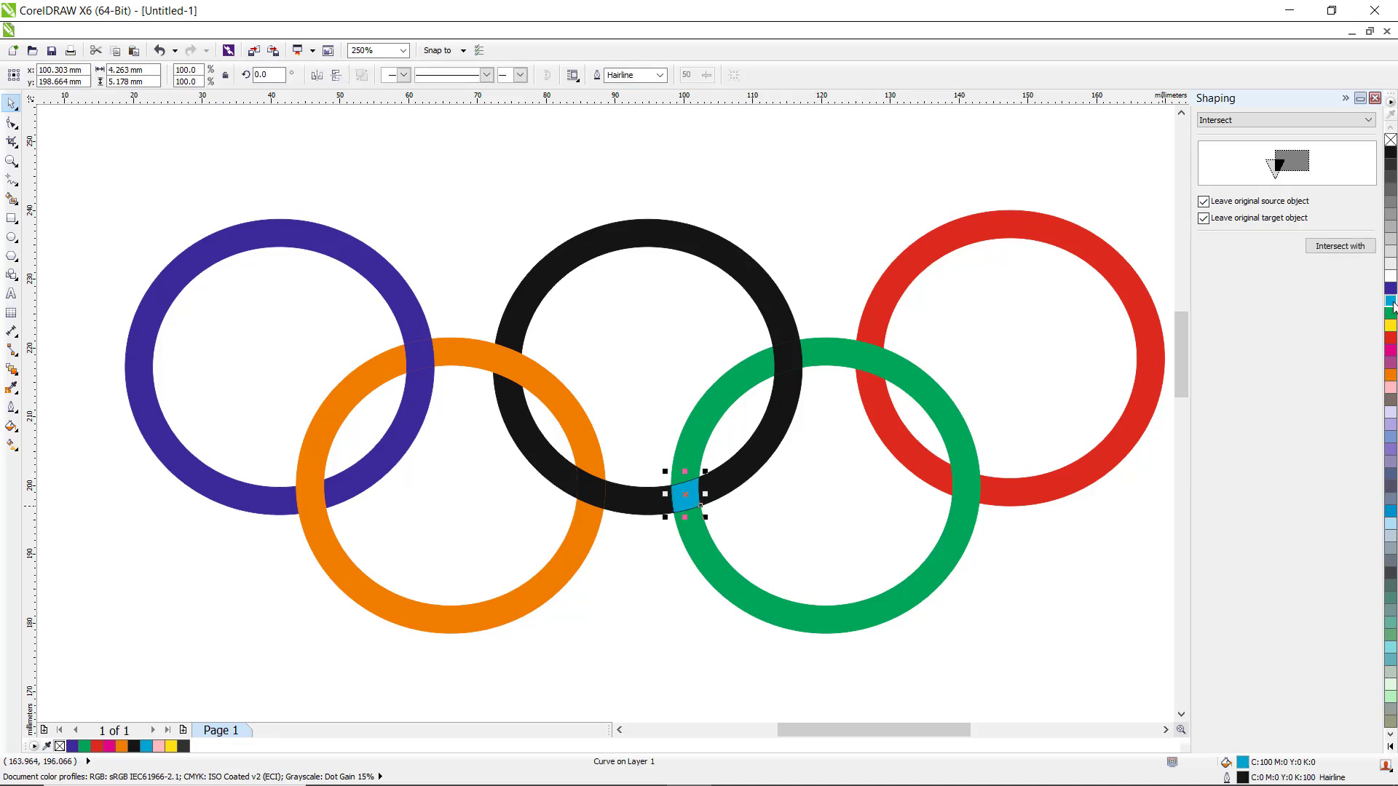
click(1390, 313)
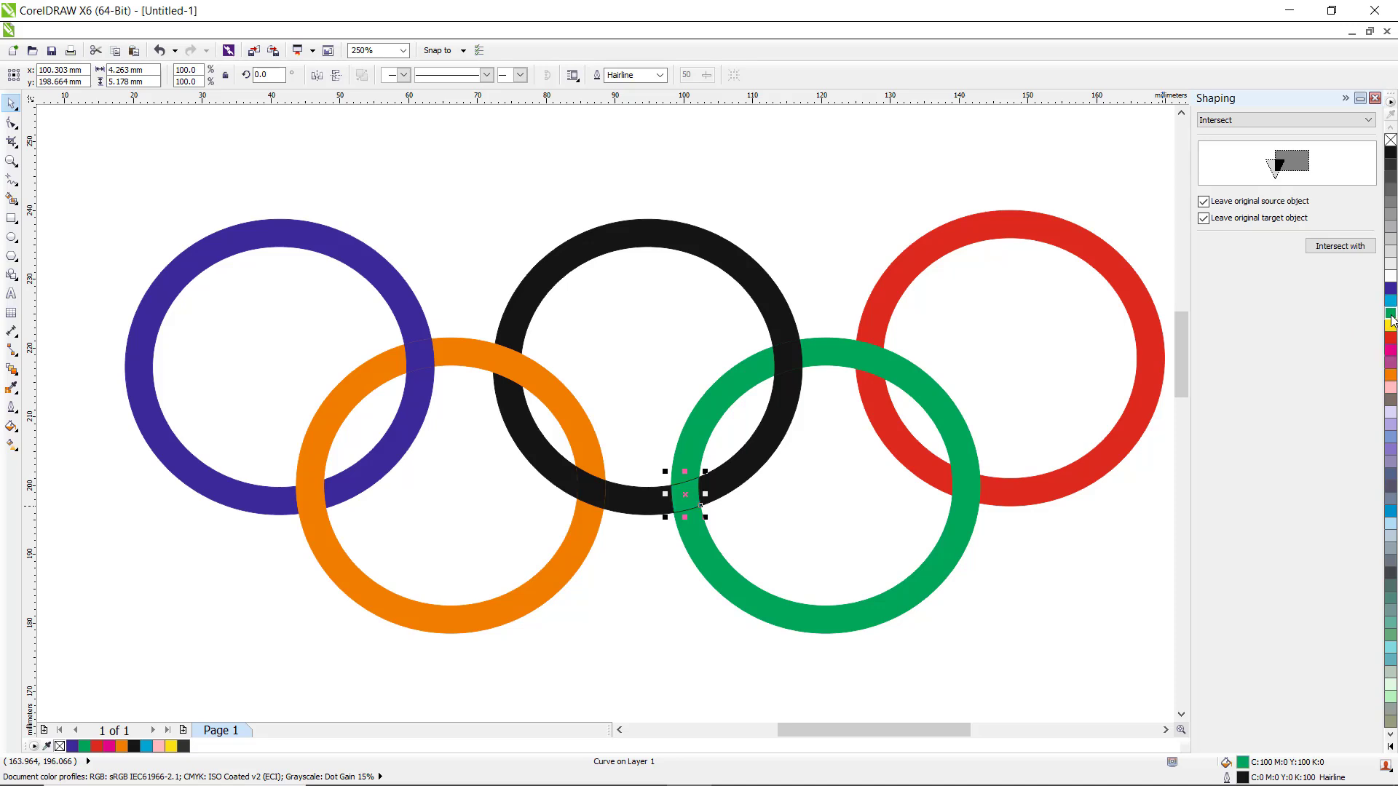
right_click(1391, 318)
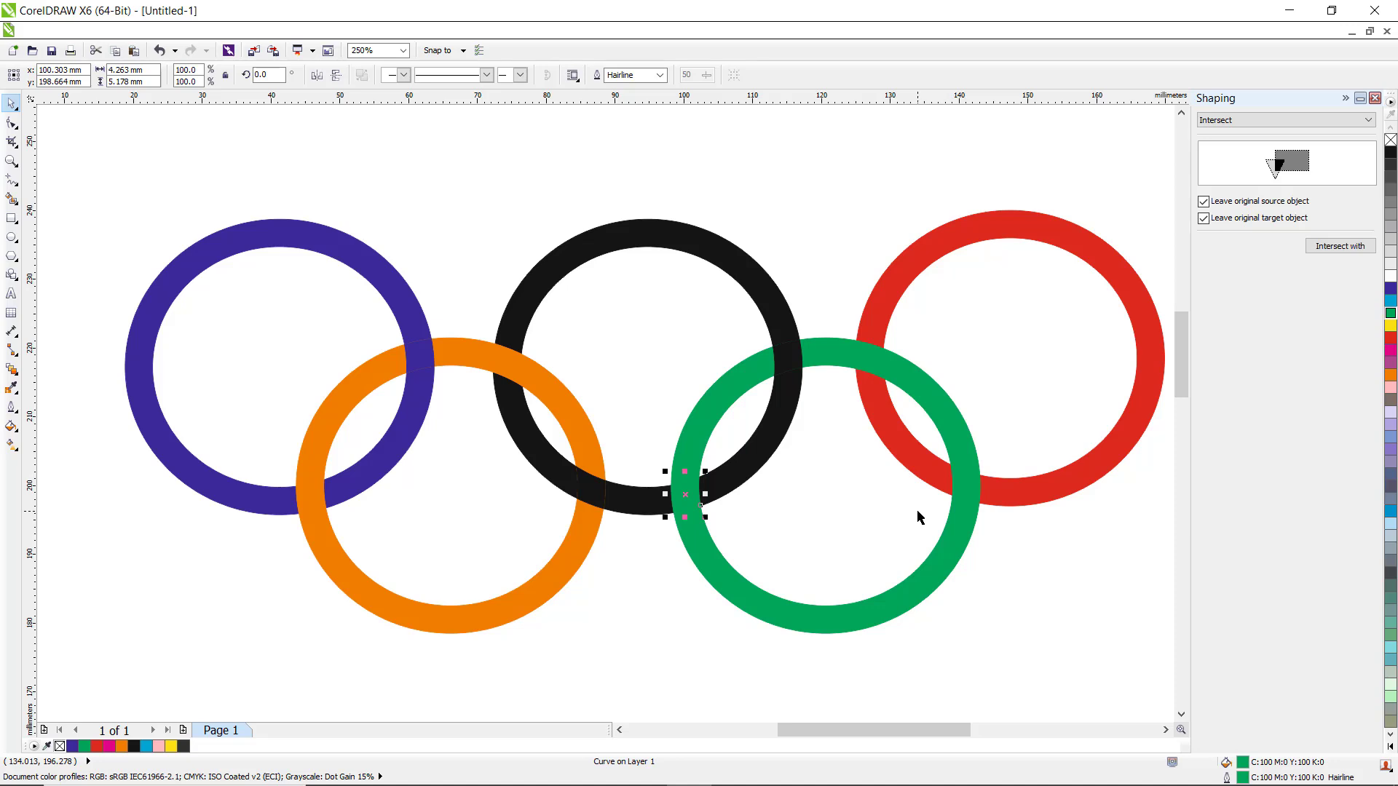
Intersect the green ring with the red ring, break the resulting overlap curve apart and deselect the pieces.
click(973, 470)
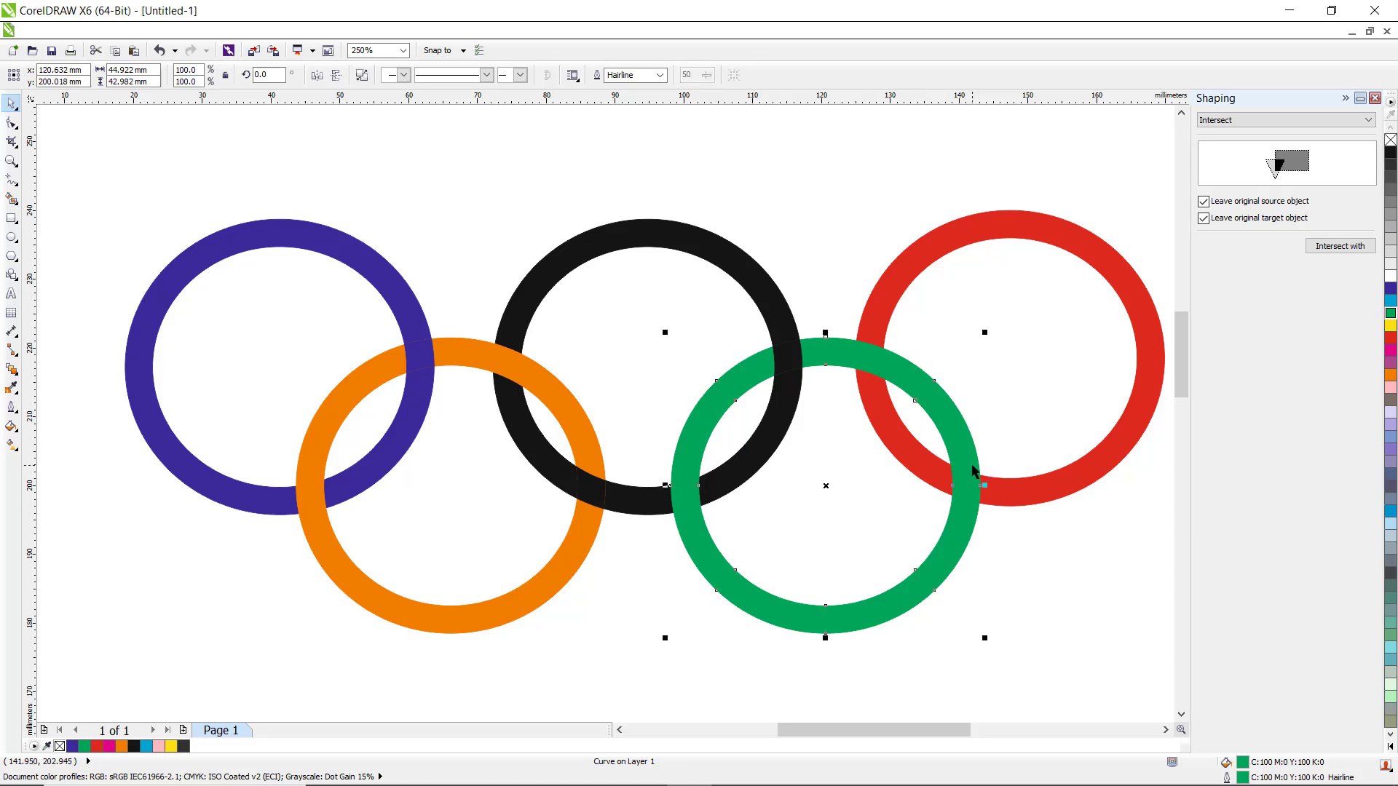
click(1337, 250)
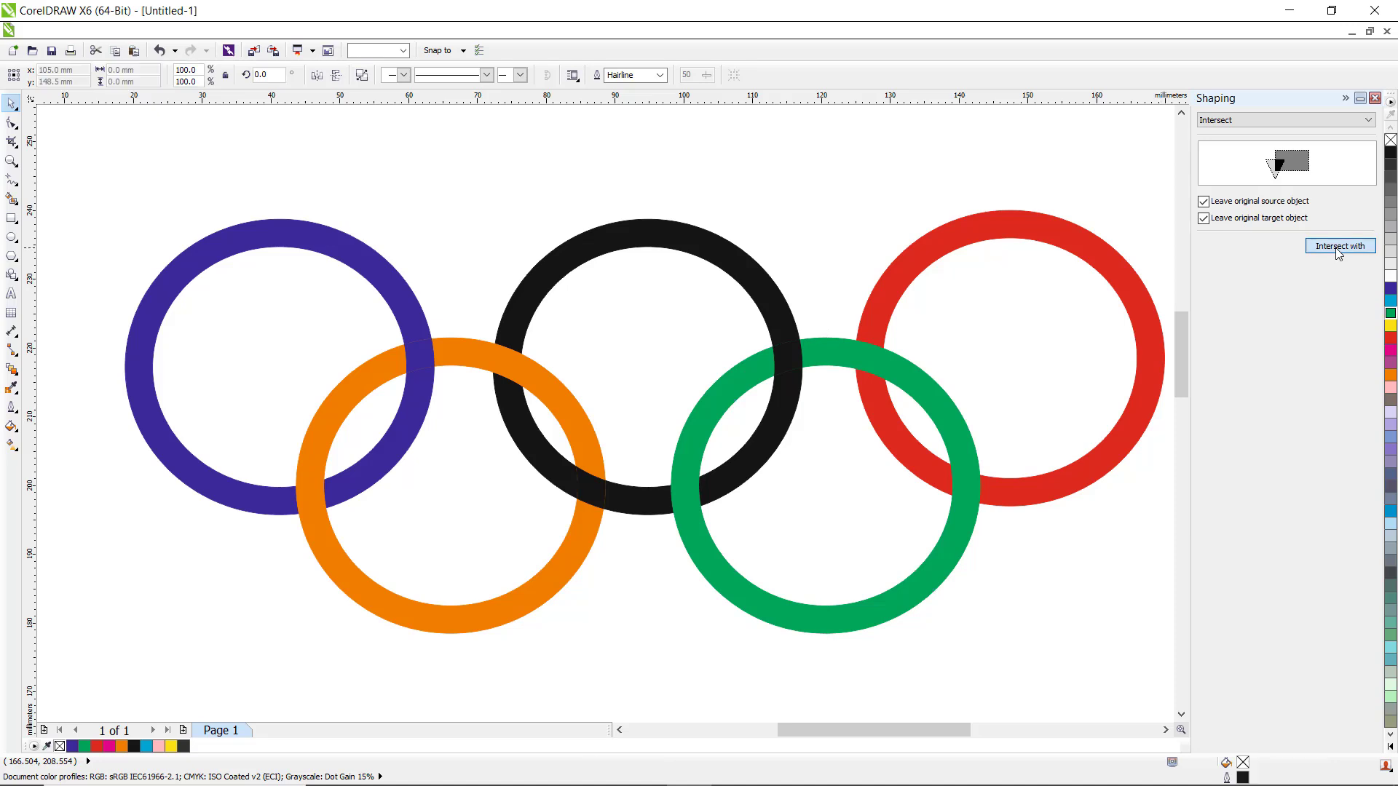
click(1041, 497)
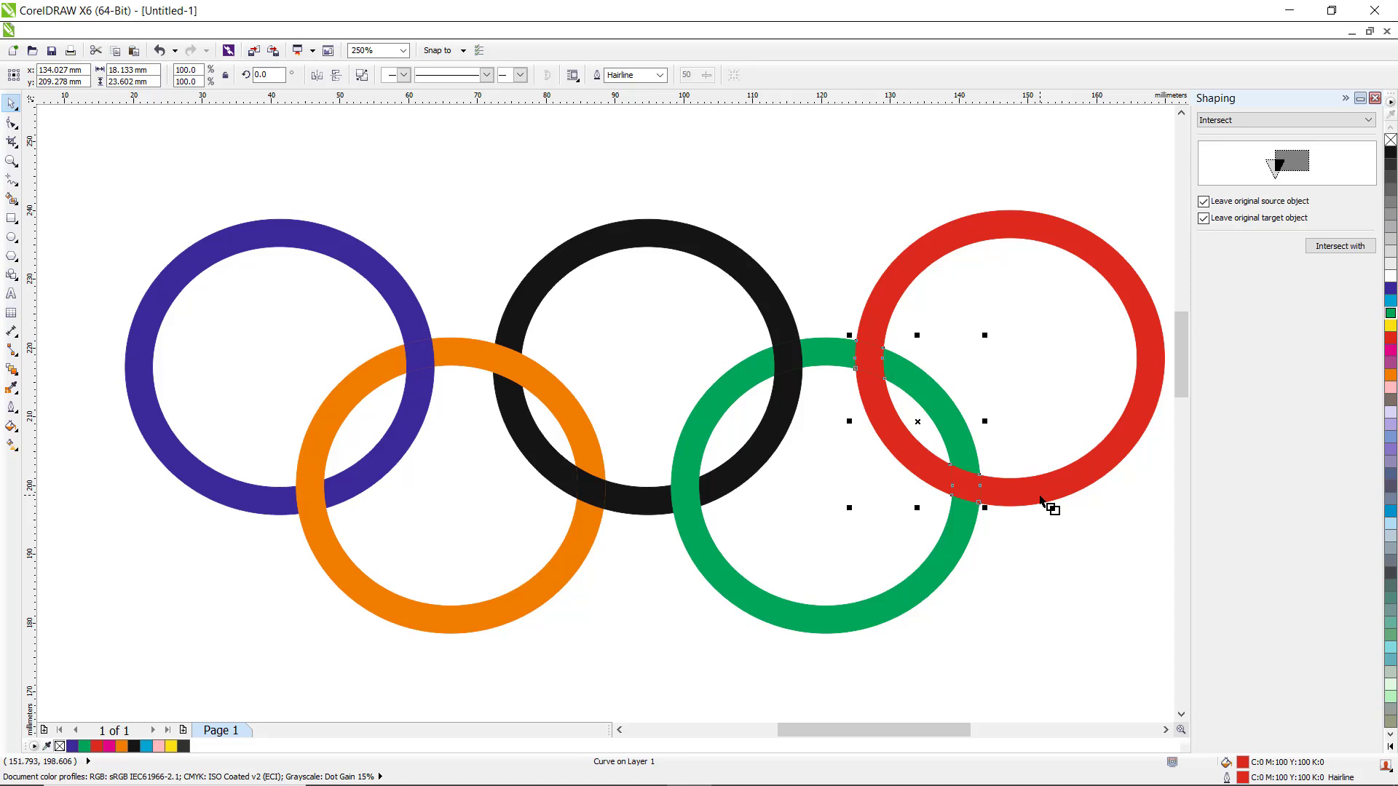
click(169, 31)
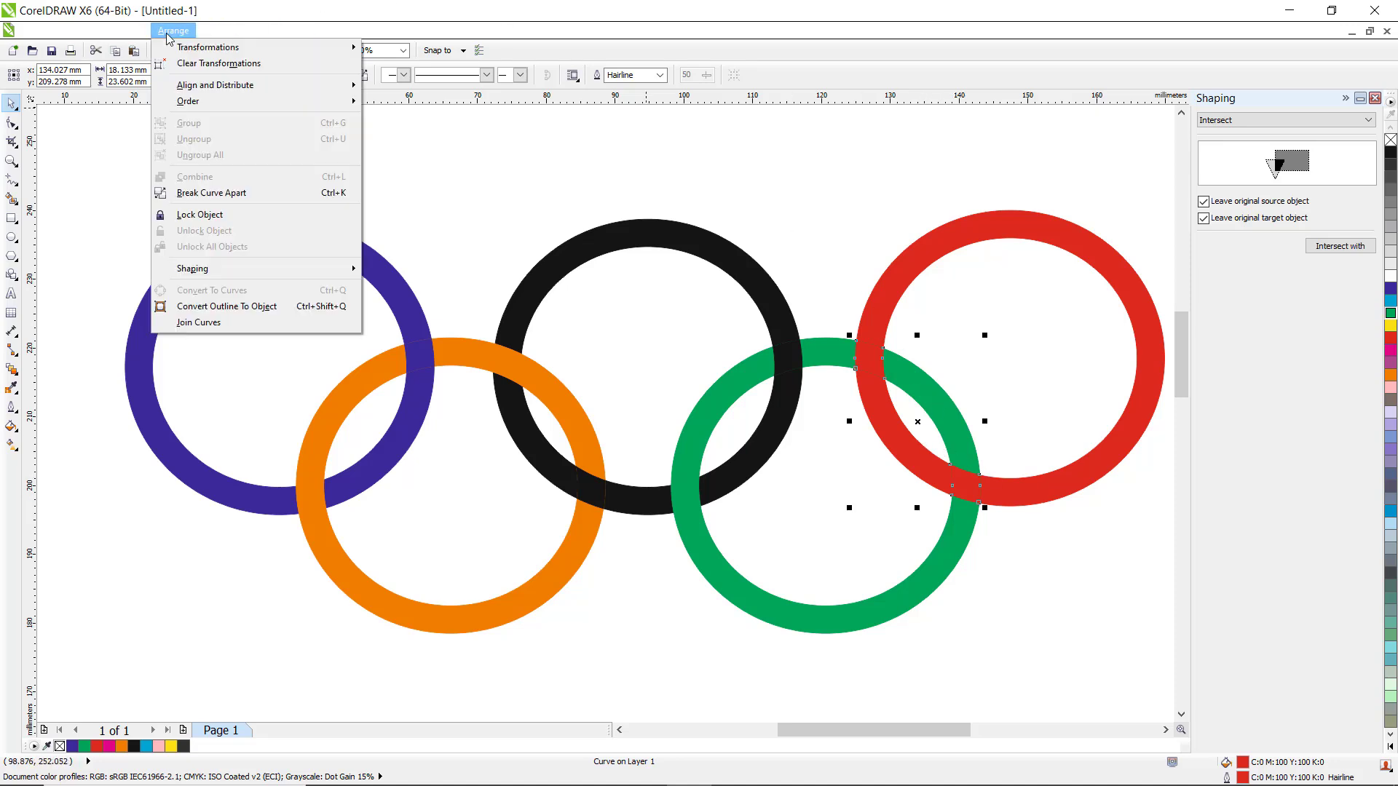
click(208, 192)
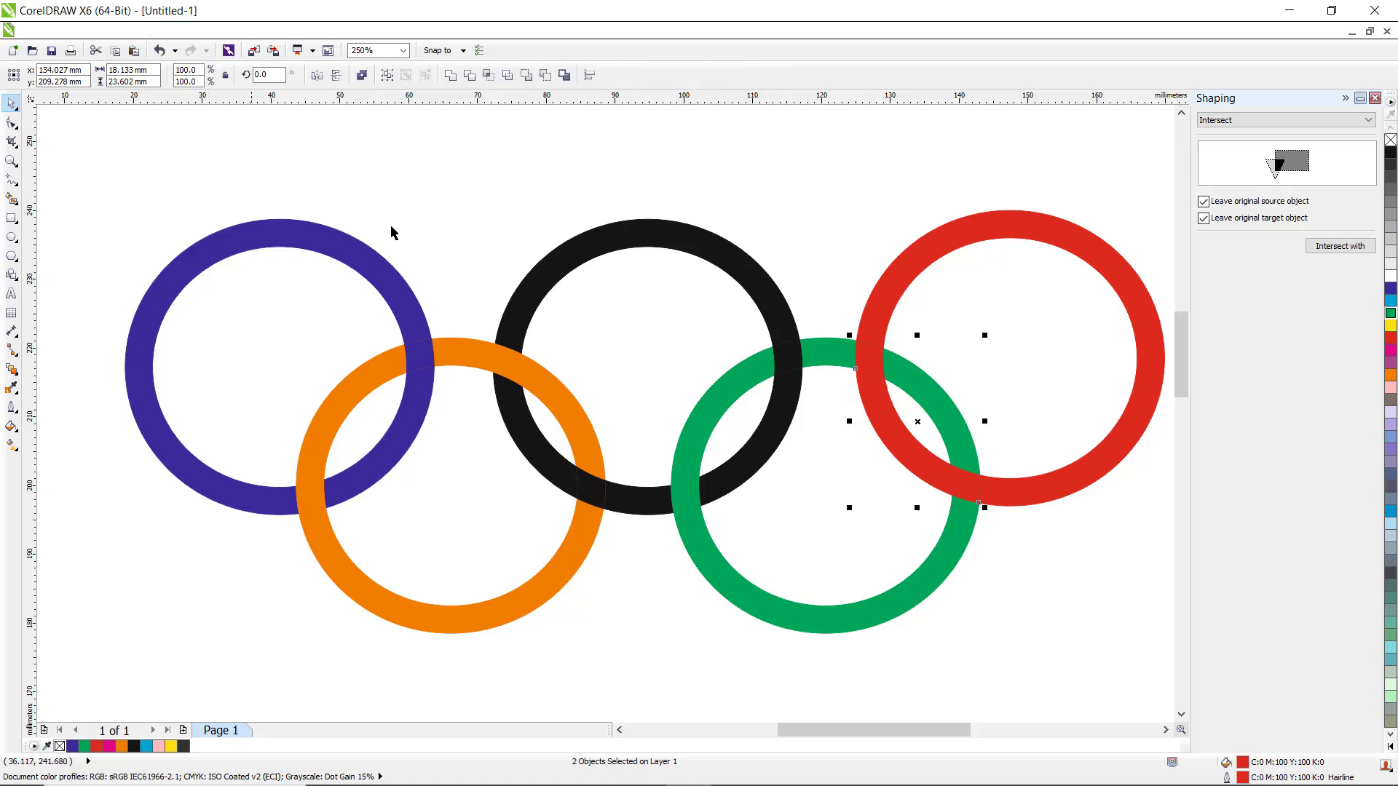
click(827, 296)
Recolour the upper red-green overlap piece with a green fill and outline (C:100 M:0 Y:100 K:0).
click(871, 364)
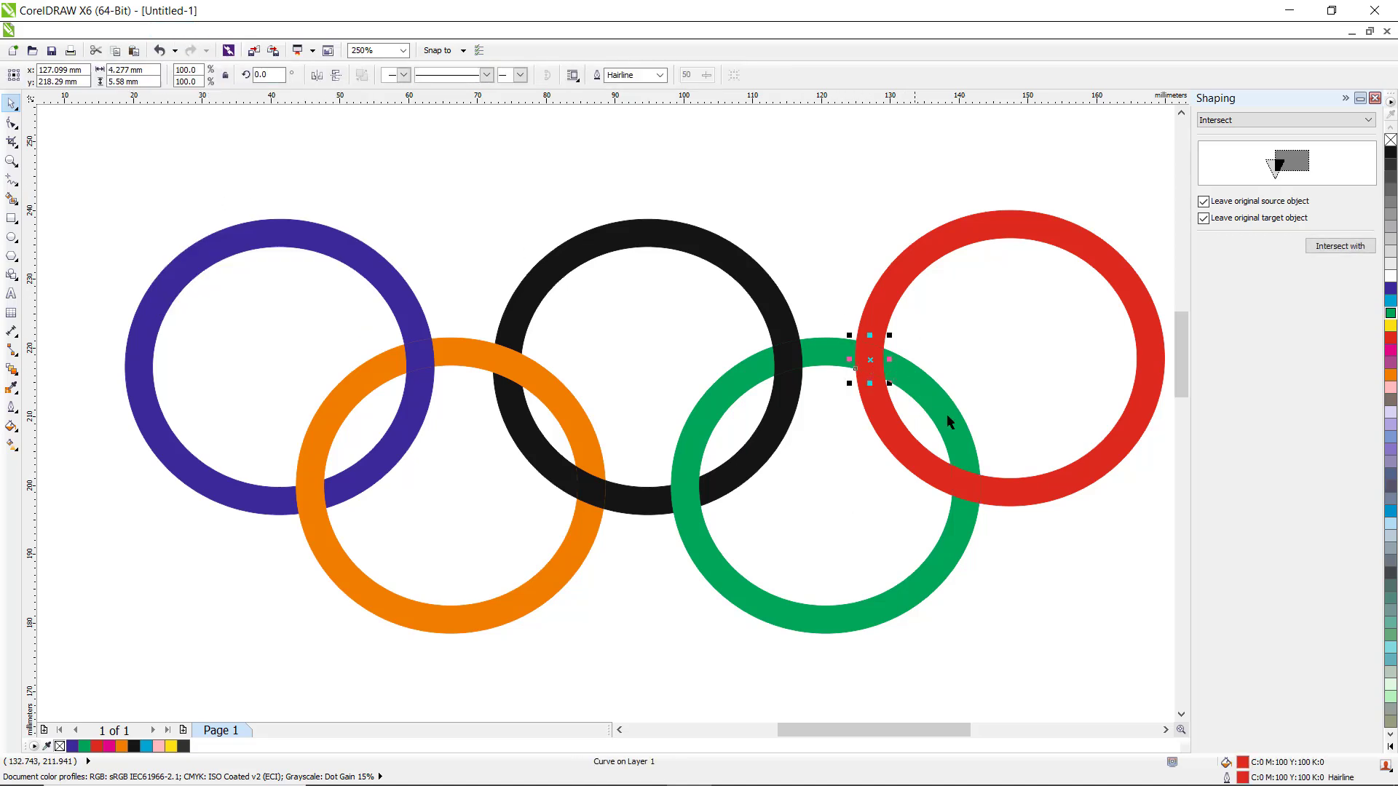
click(1391, 314)
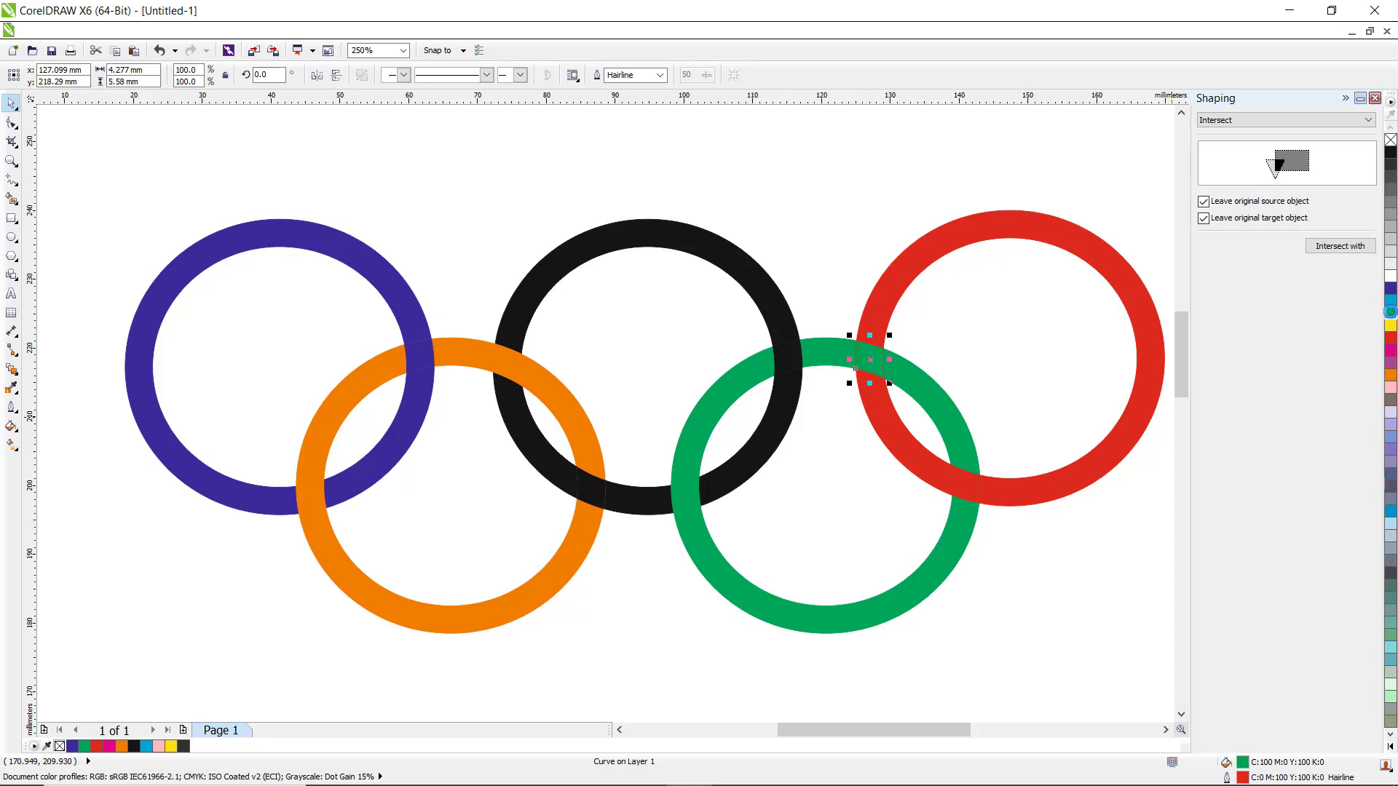
right_click(1391, 313)
Group all the rings and their overlap pieces into one object, and deselect it.
scroll(1015, 553, down, 2)
drag(522, 295, 1114, 647)
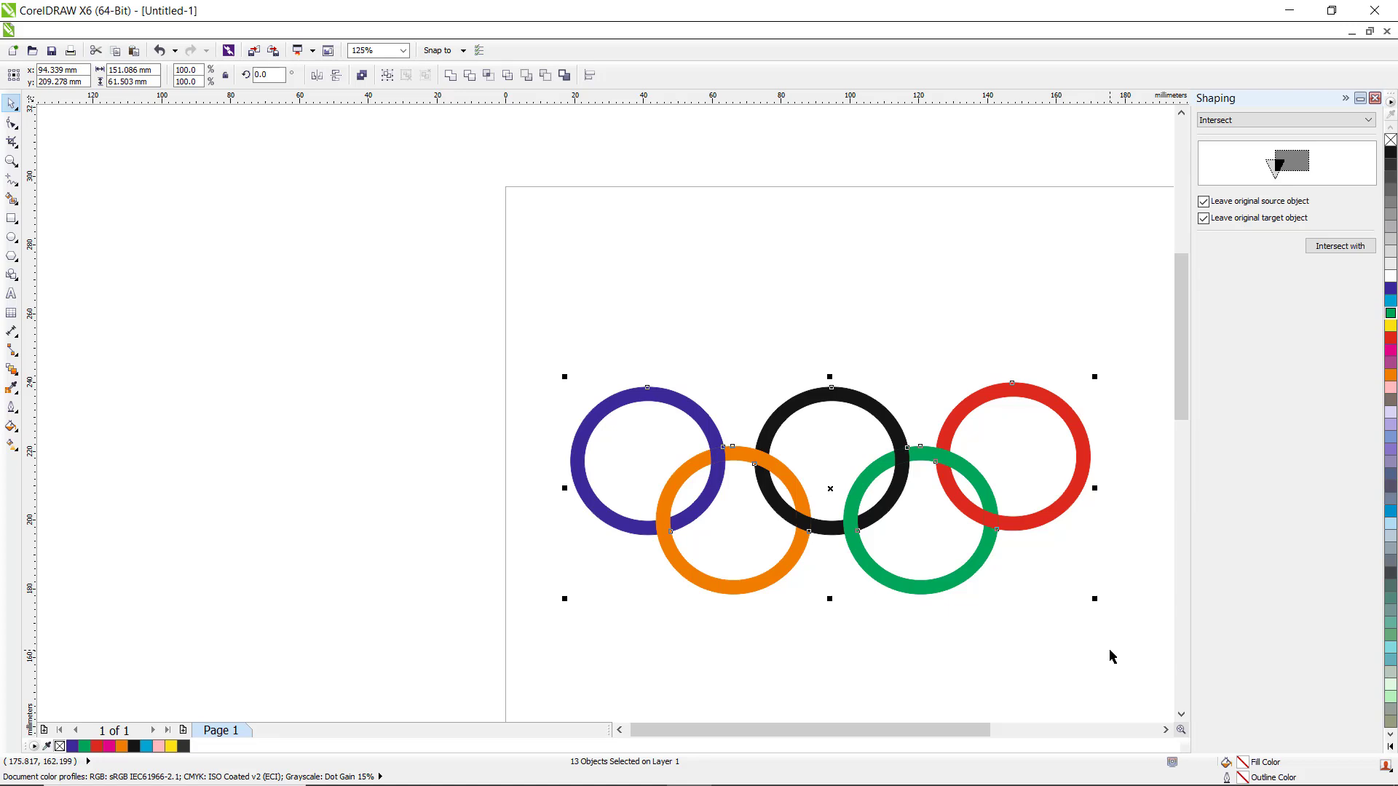
key(ctrl+g)
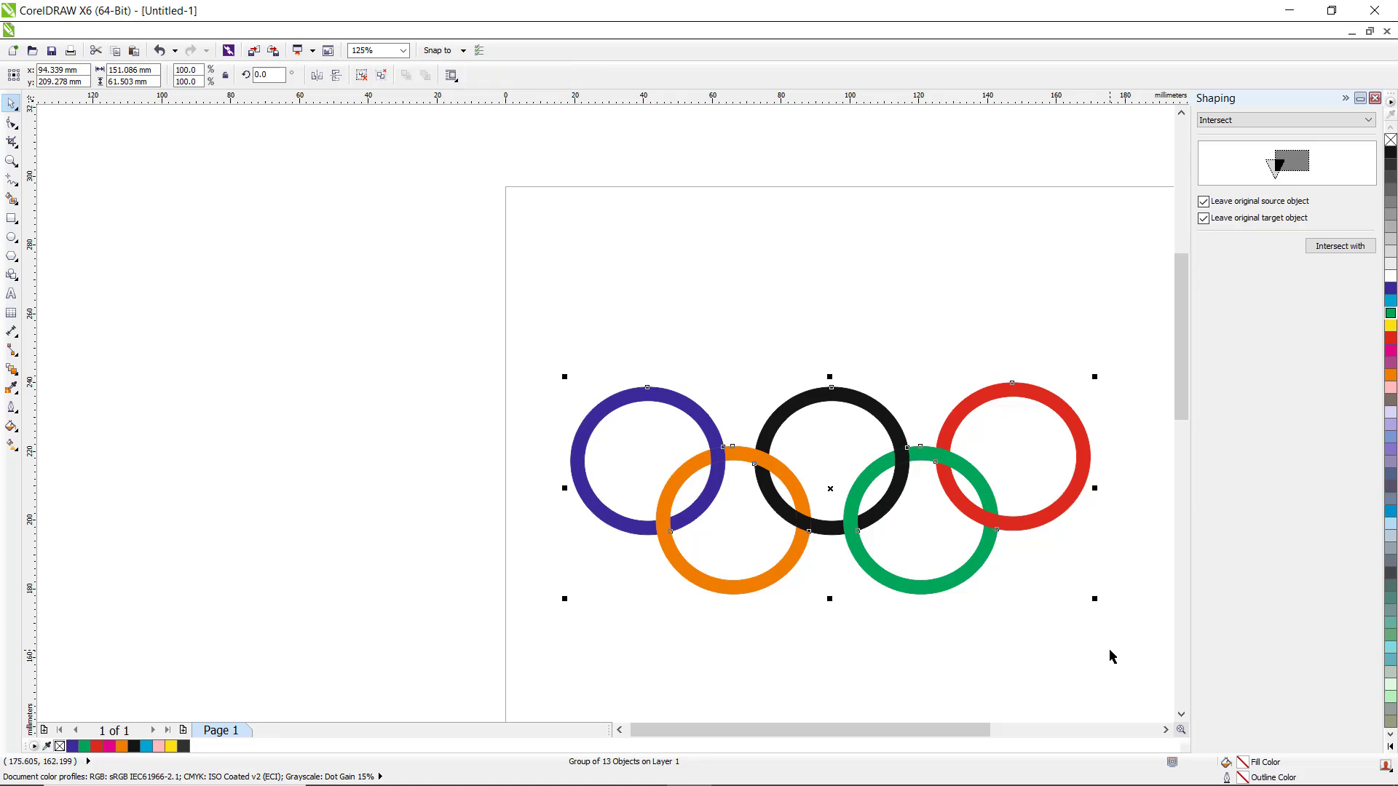
click(1033, 609)
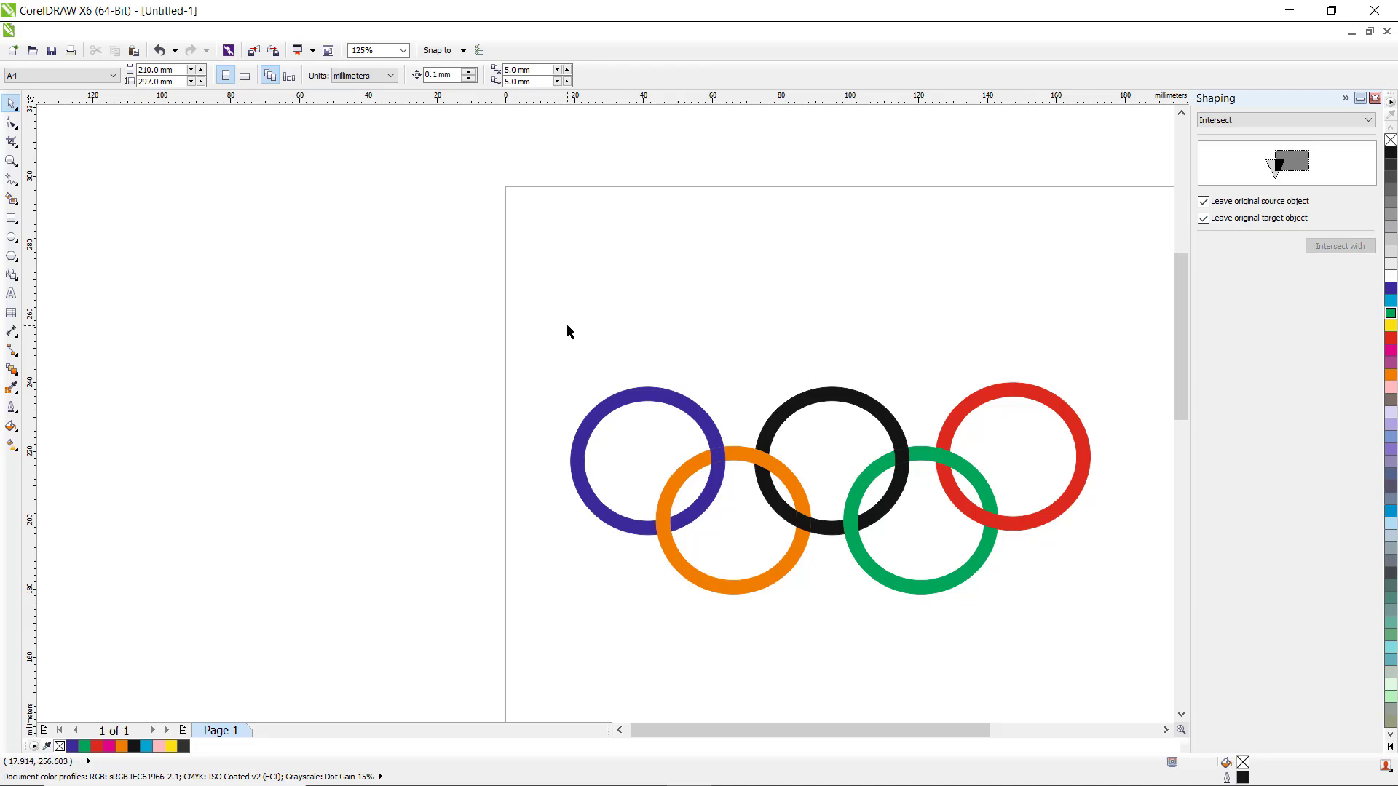
Select the grouped rings and start an export with PNG - Portable Network Graphics as the file type.
drag(567, 326, 1097, 639)
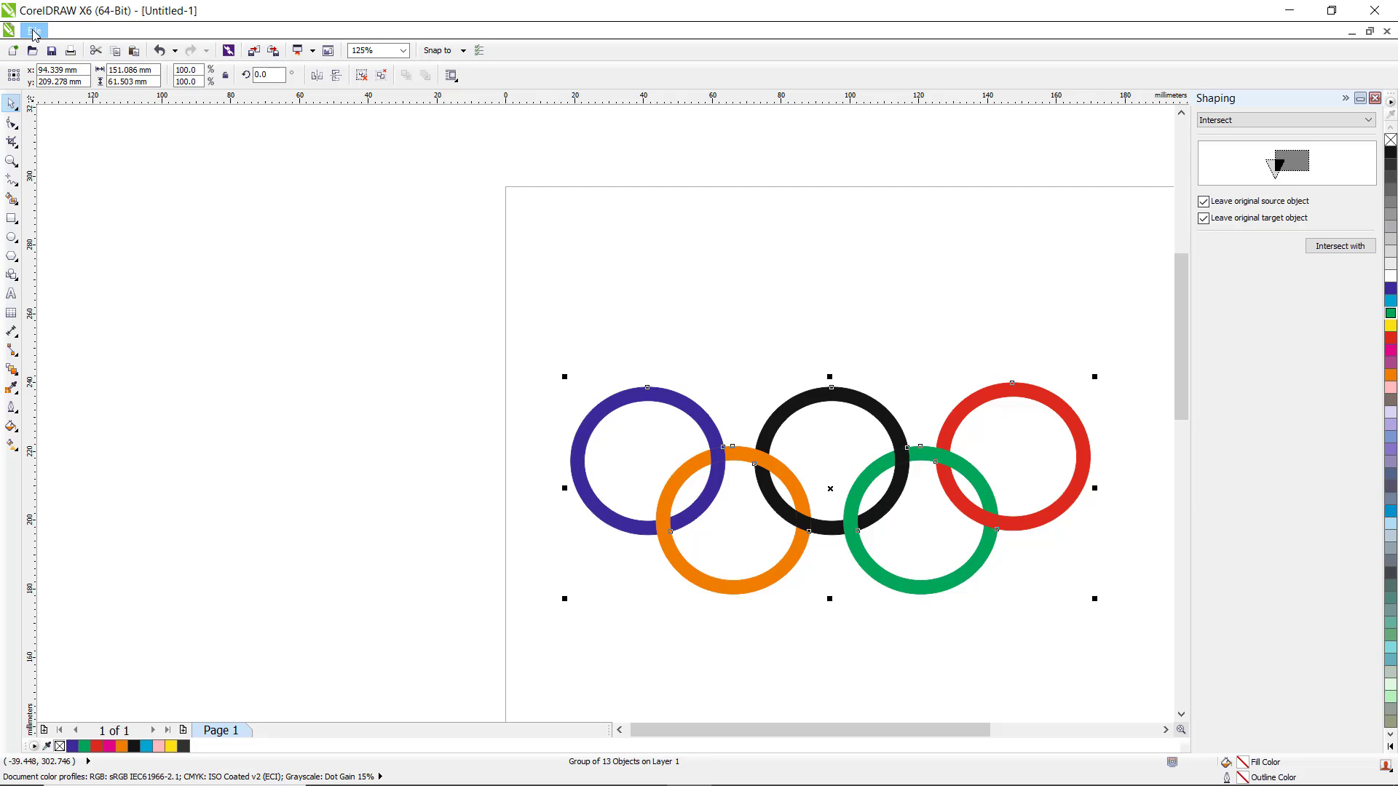
click(35, 32)
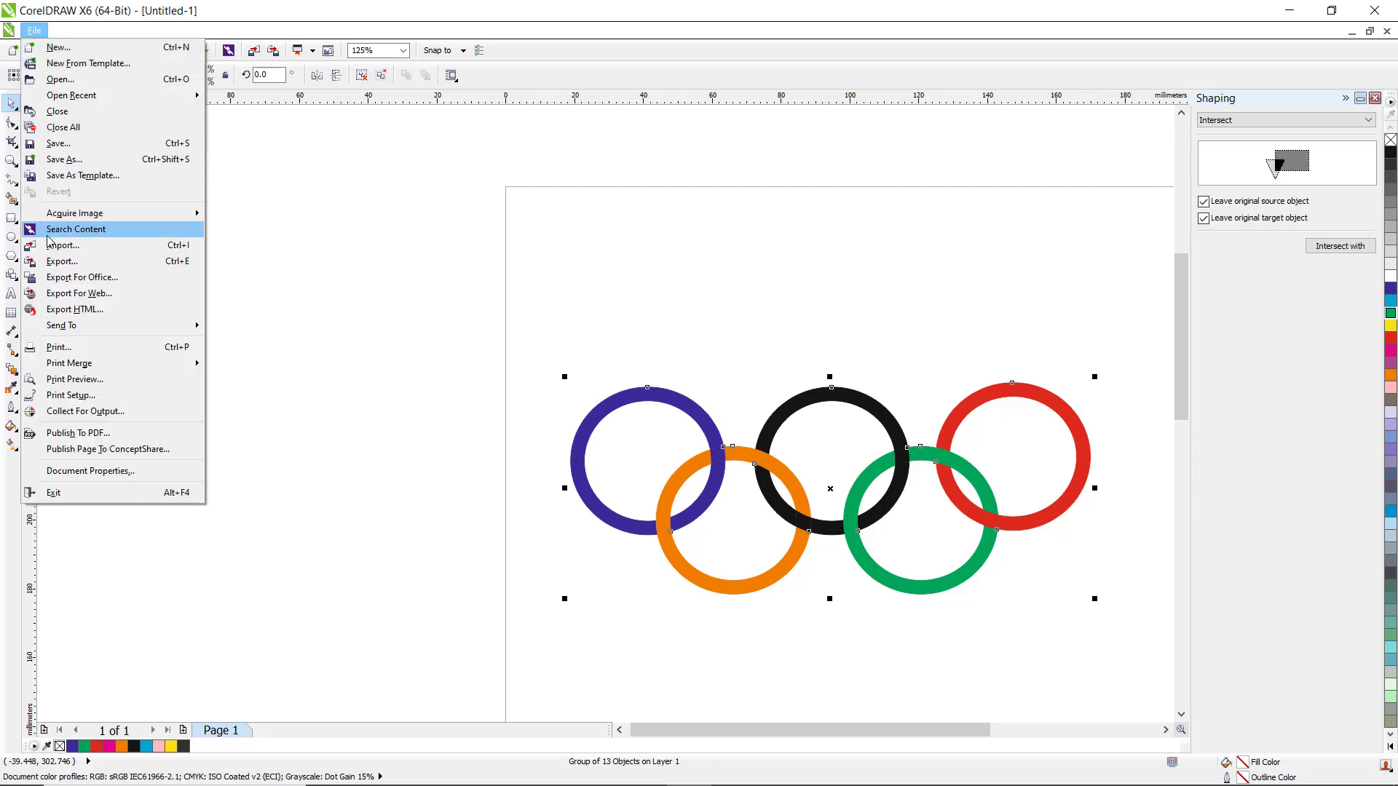
click(66, 261)
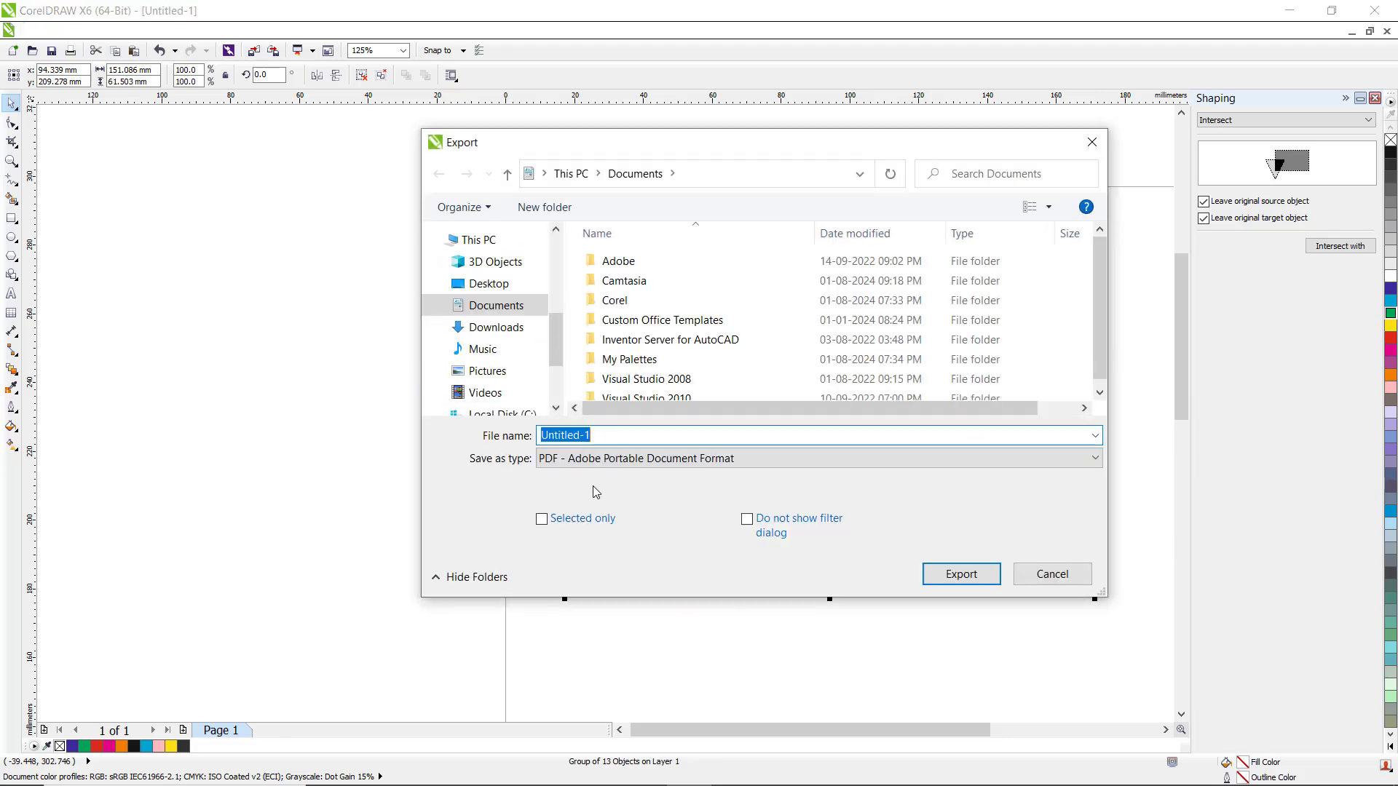
click(606, 459)
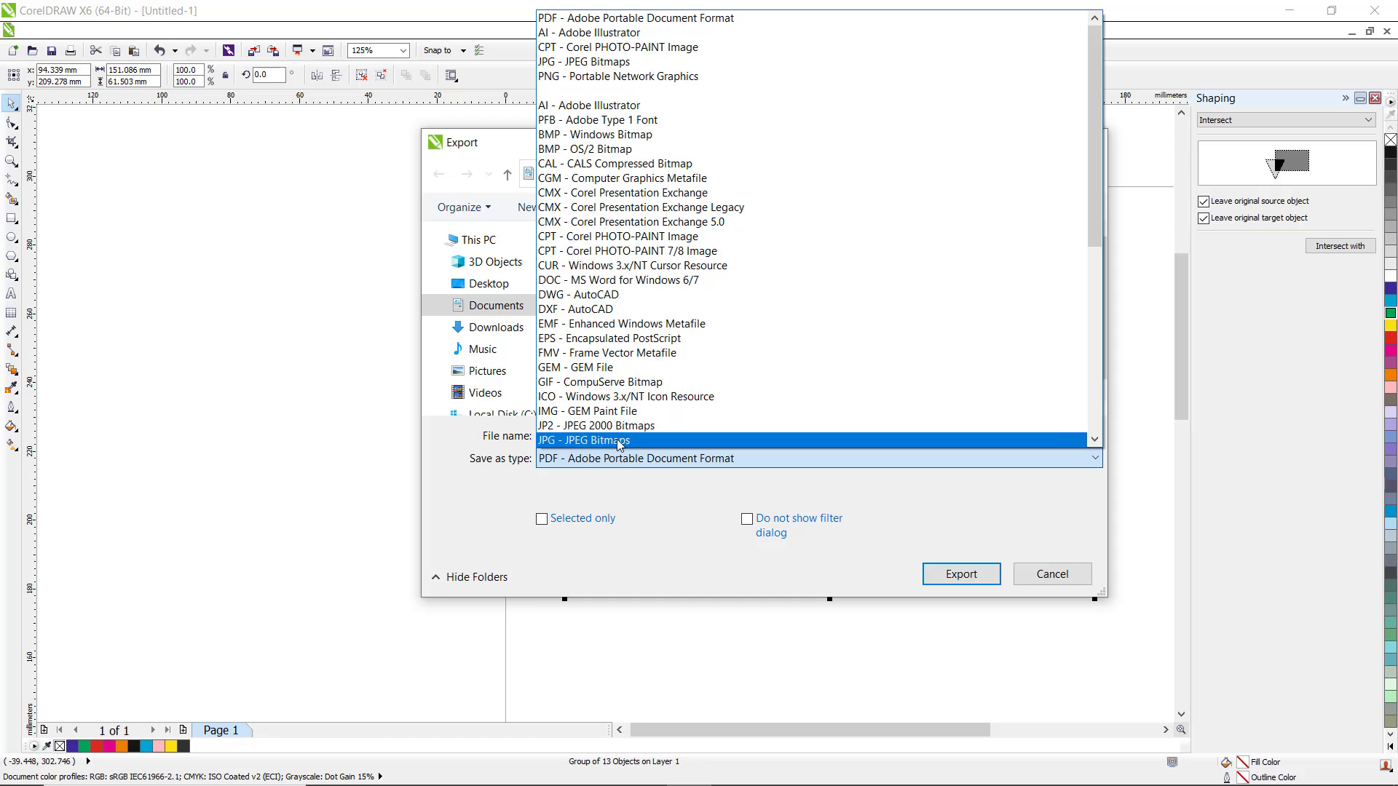
scroll(625, 413, down, 2)
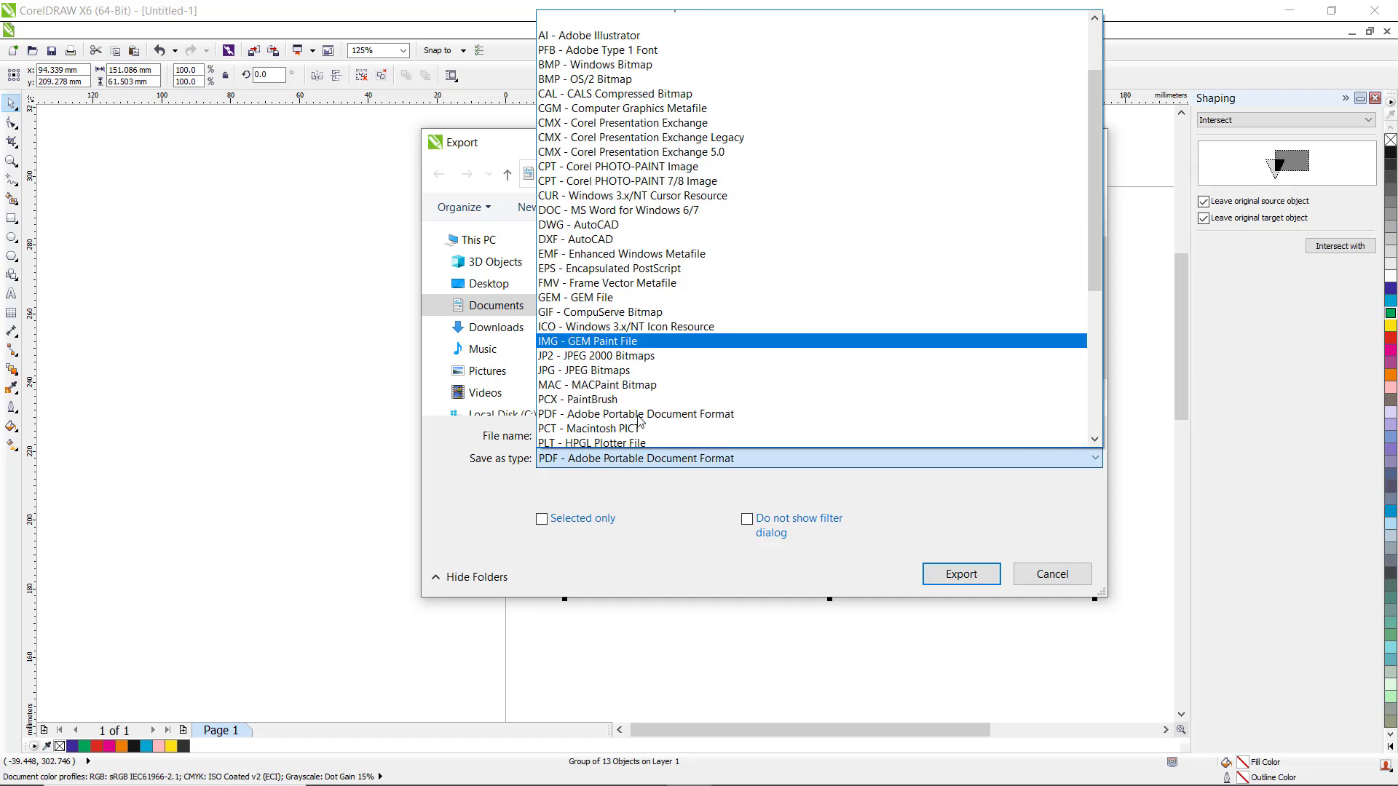
scroll(640, 420, down, 1)
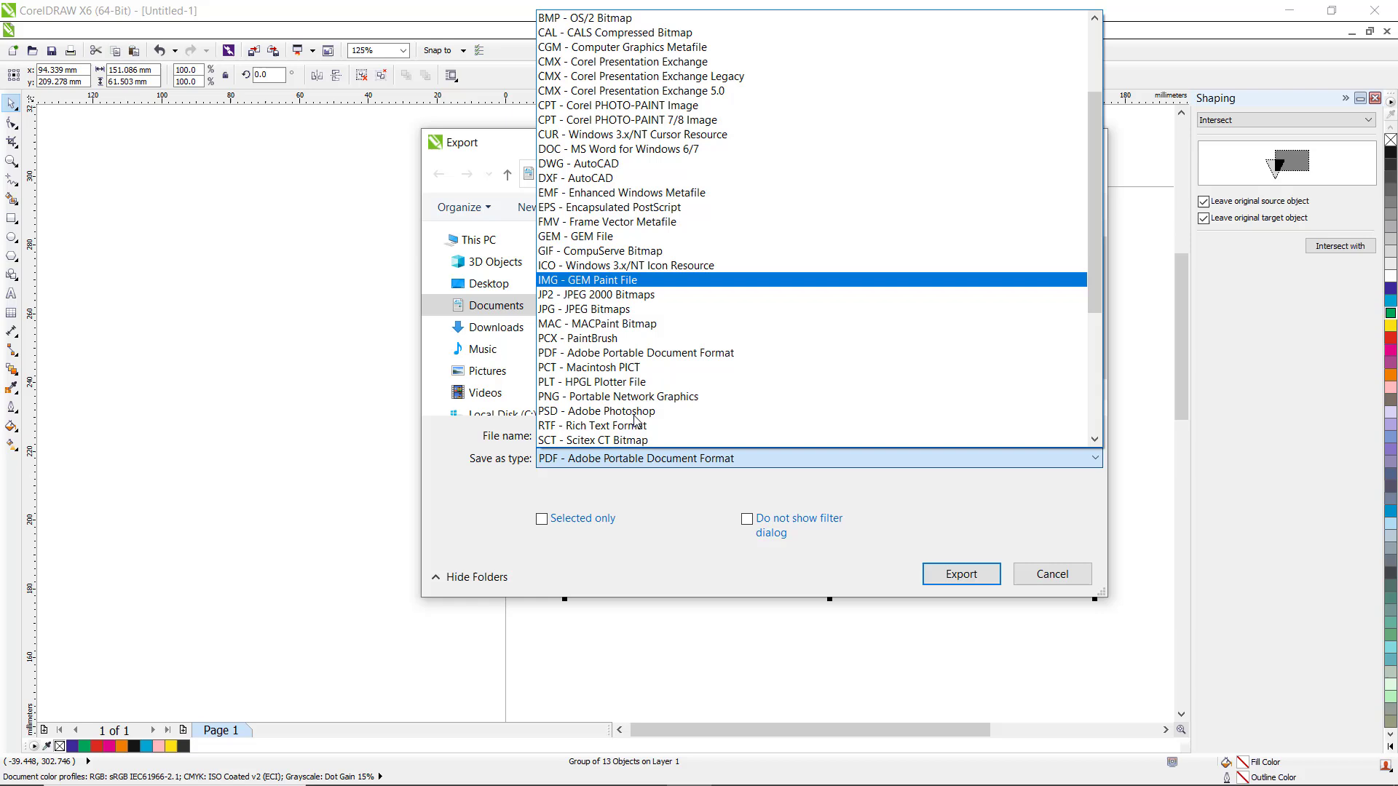
click(595, 399)
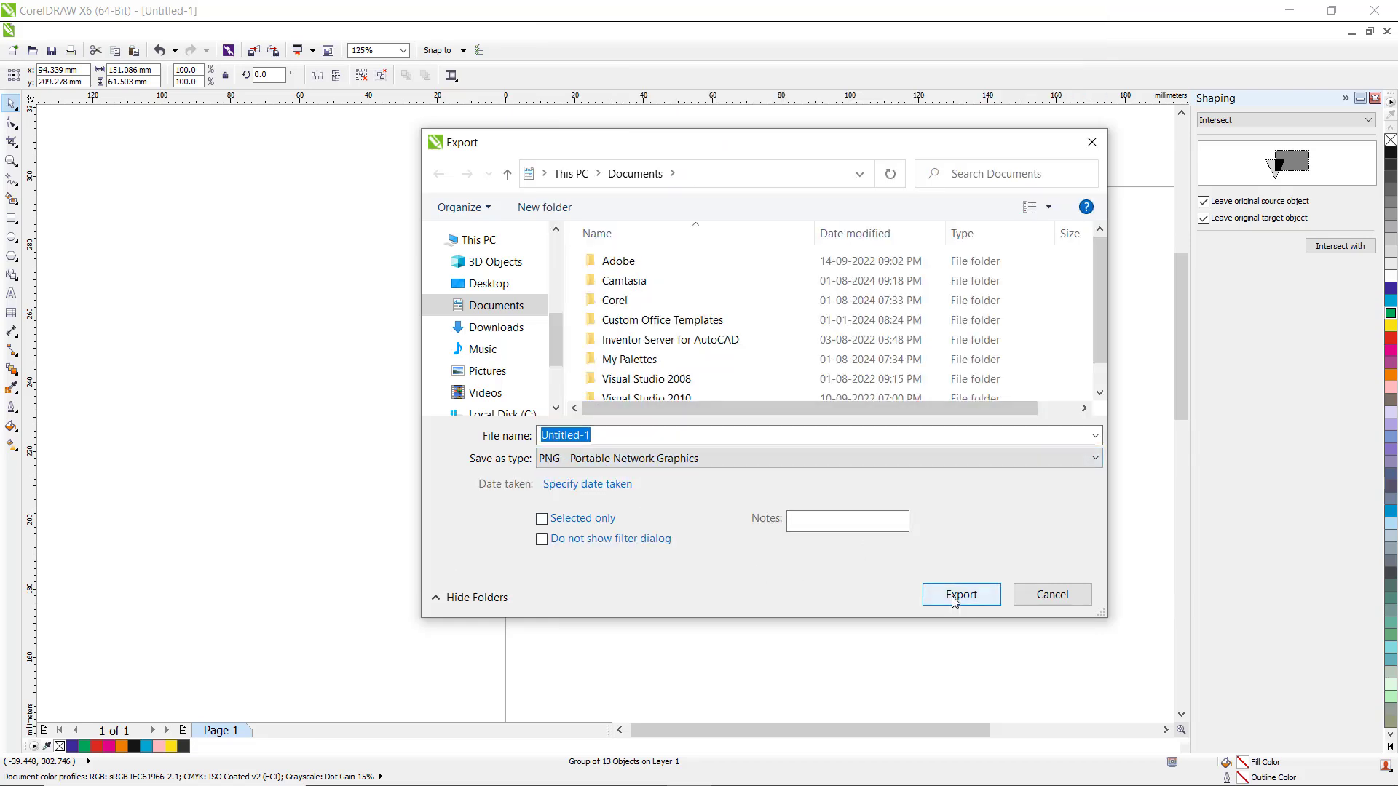
Export the rings to Local Disk (F:) under the file name olympic, accepting the PNG 24-bit settings.
scroll(527, 378, down, 2)
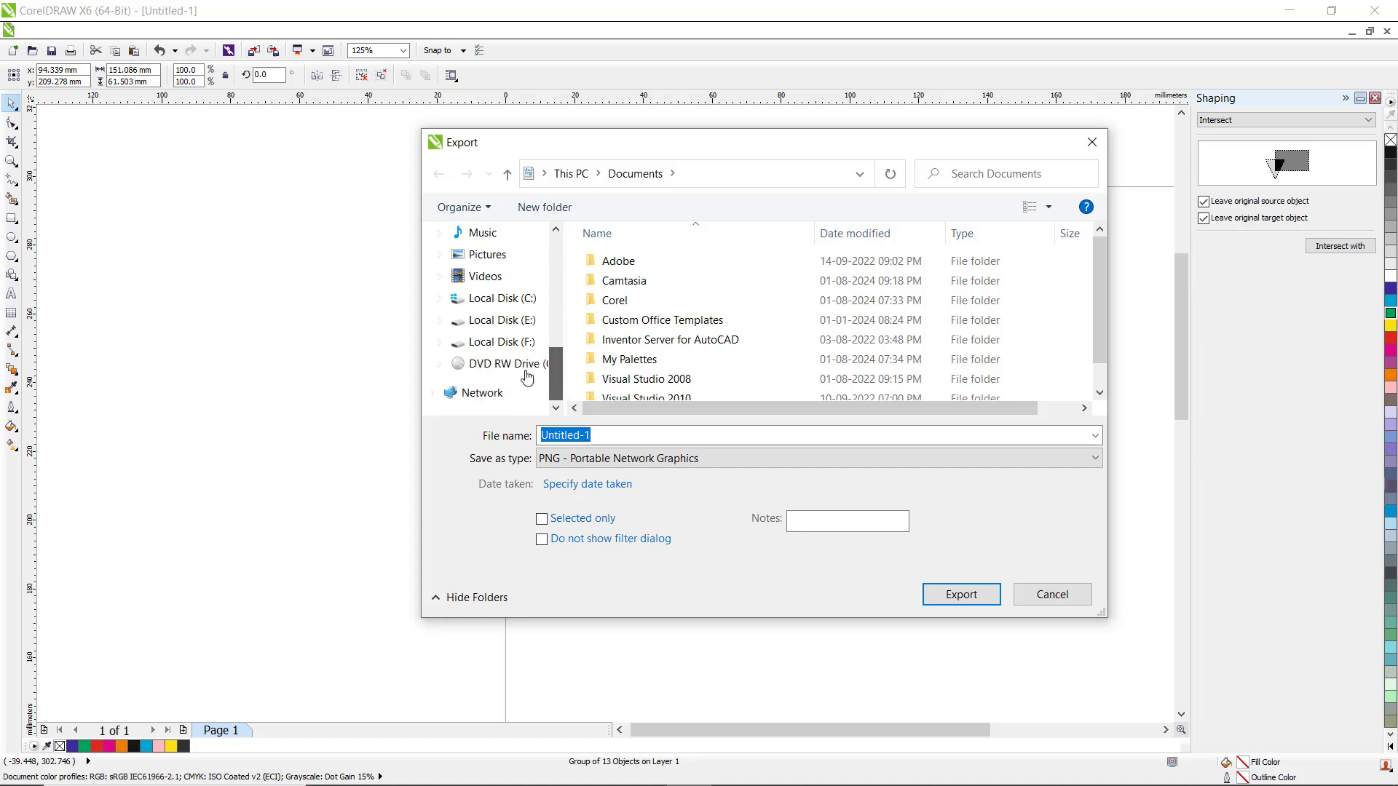
click(502, 342)
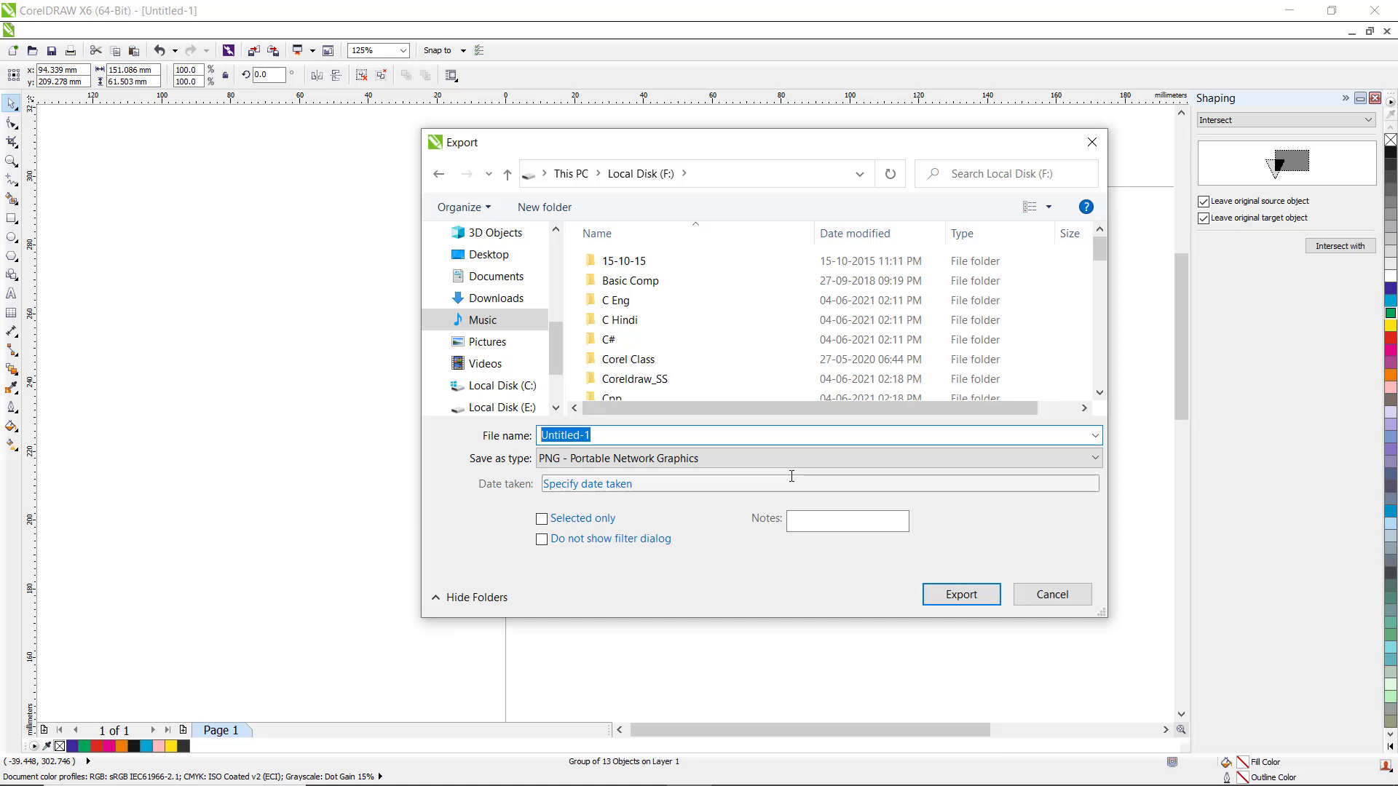
text(olympic)
click(944, 597)
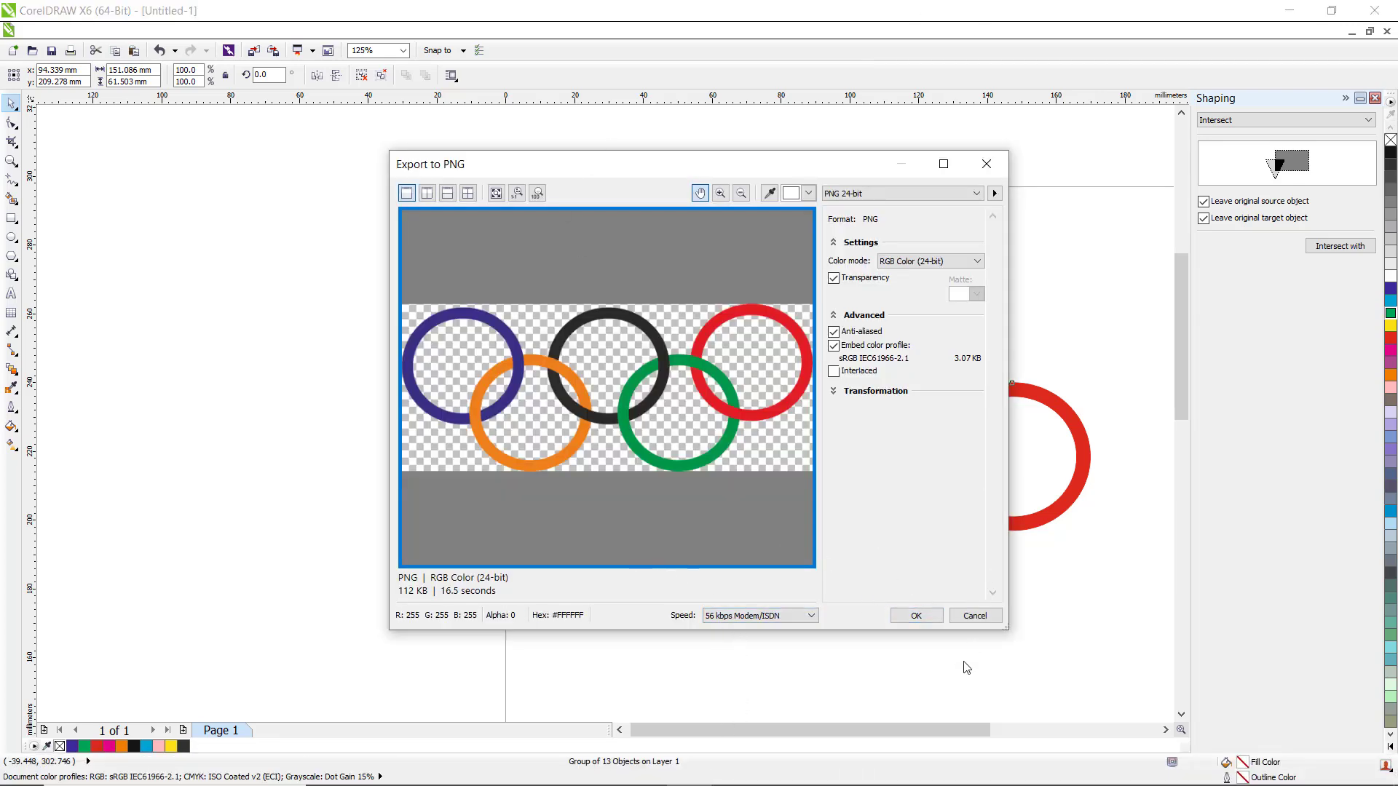
click(918, 618)
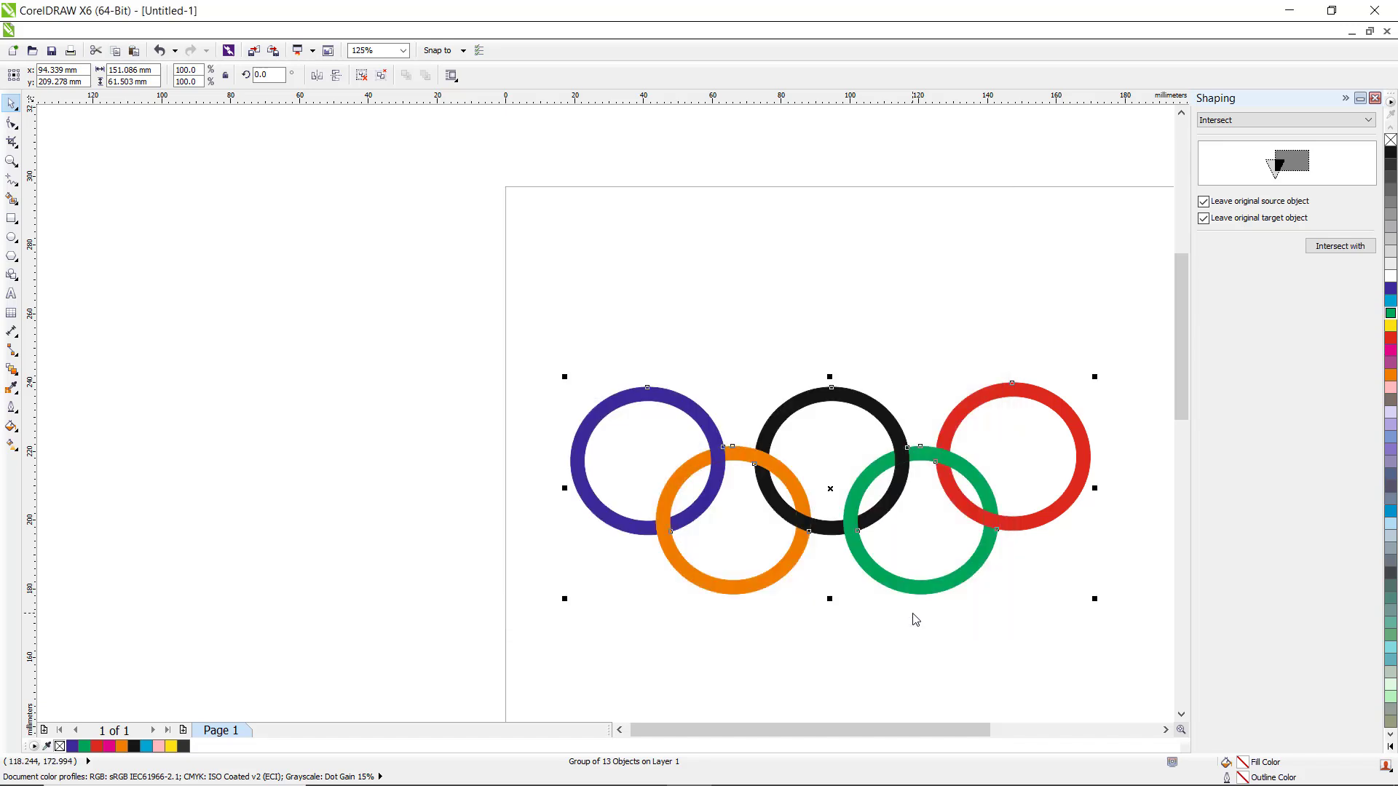
Switch to File Explorer, refresh the folder view and open Local Disk (F:) to check for the exported olympic file.
click(1289, 16)
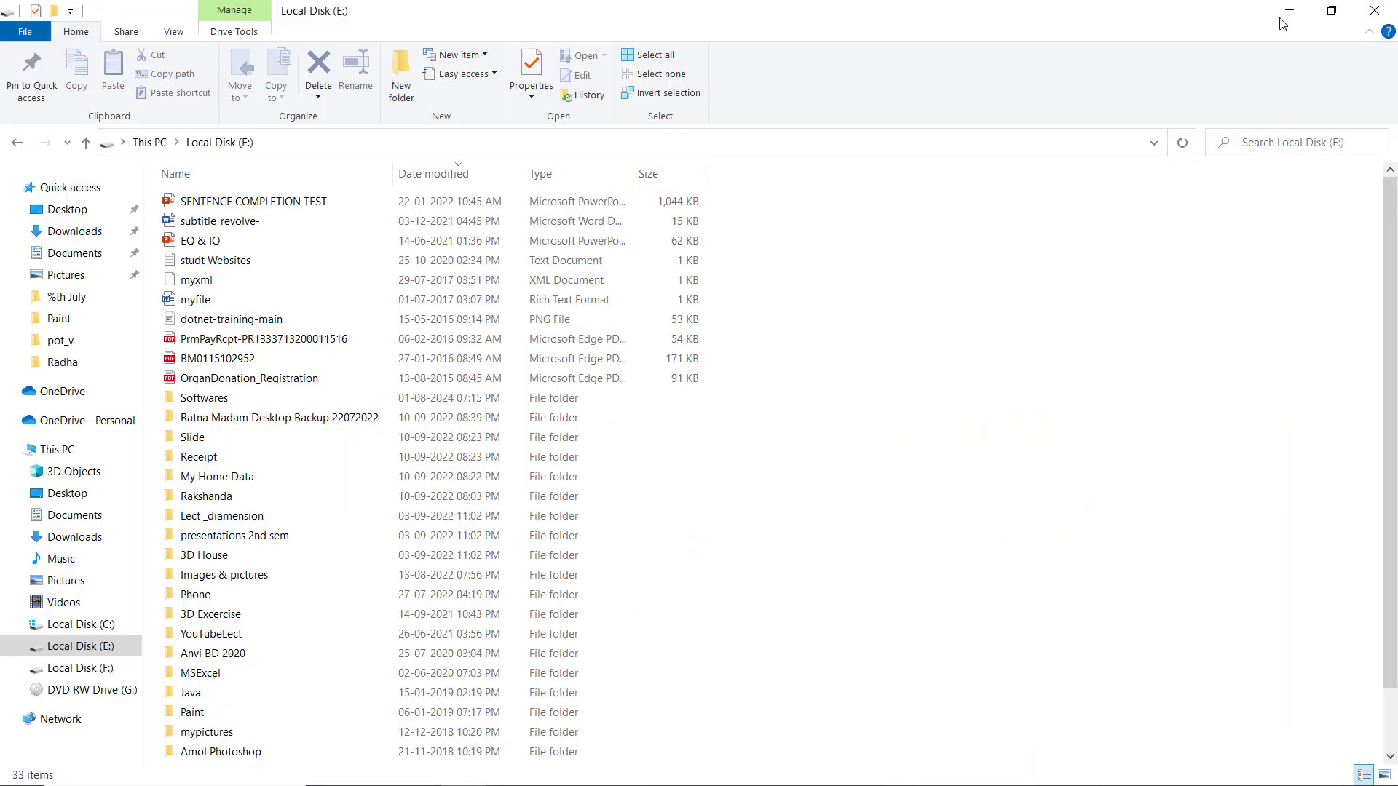
right_click(955, 363)
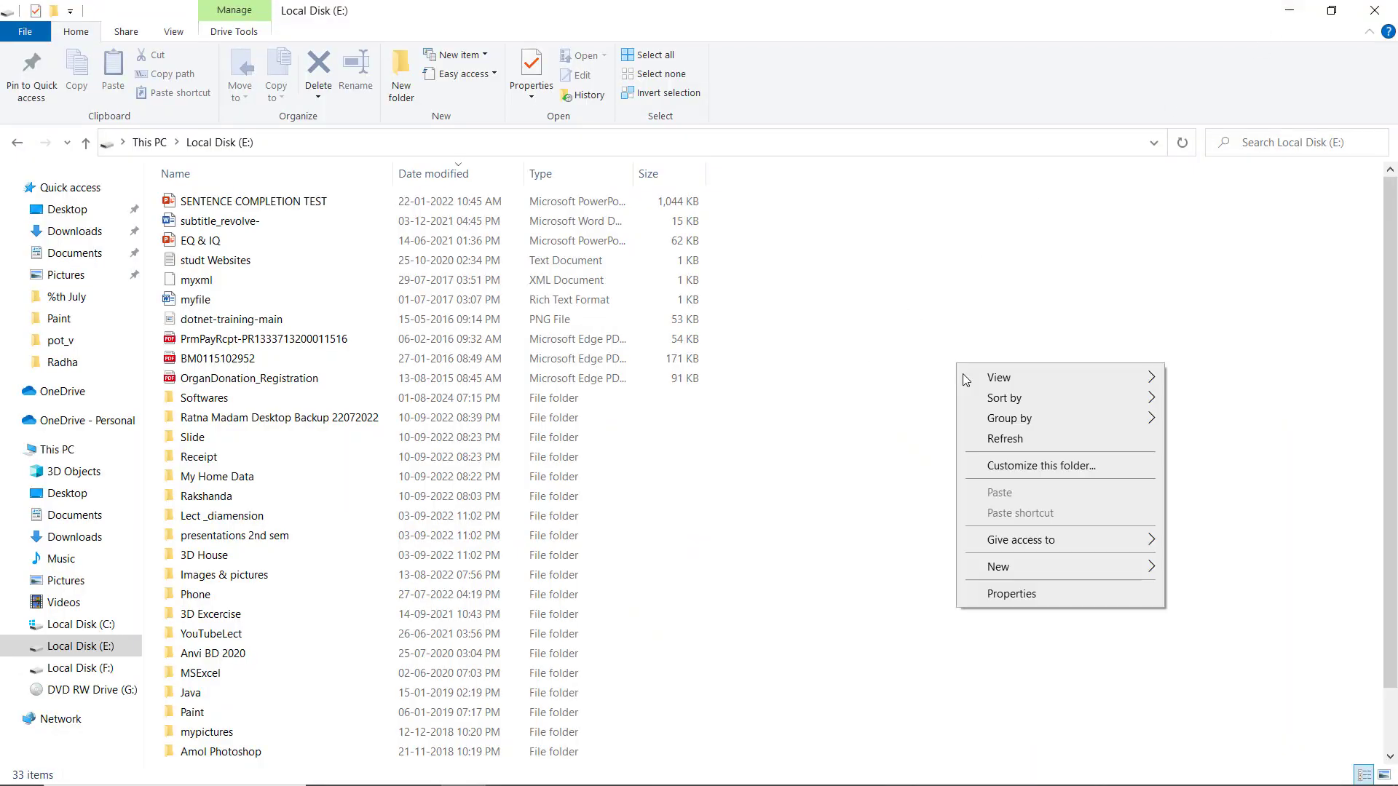
click(999, 439)
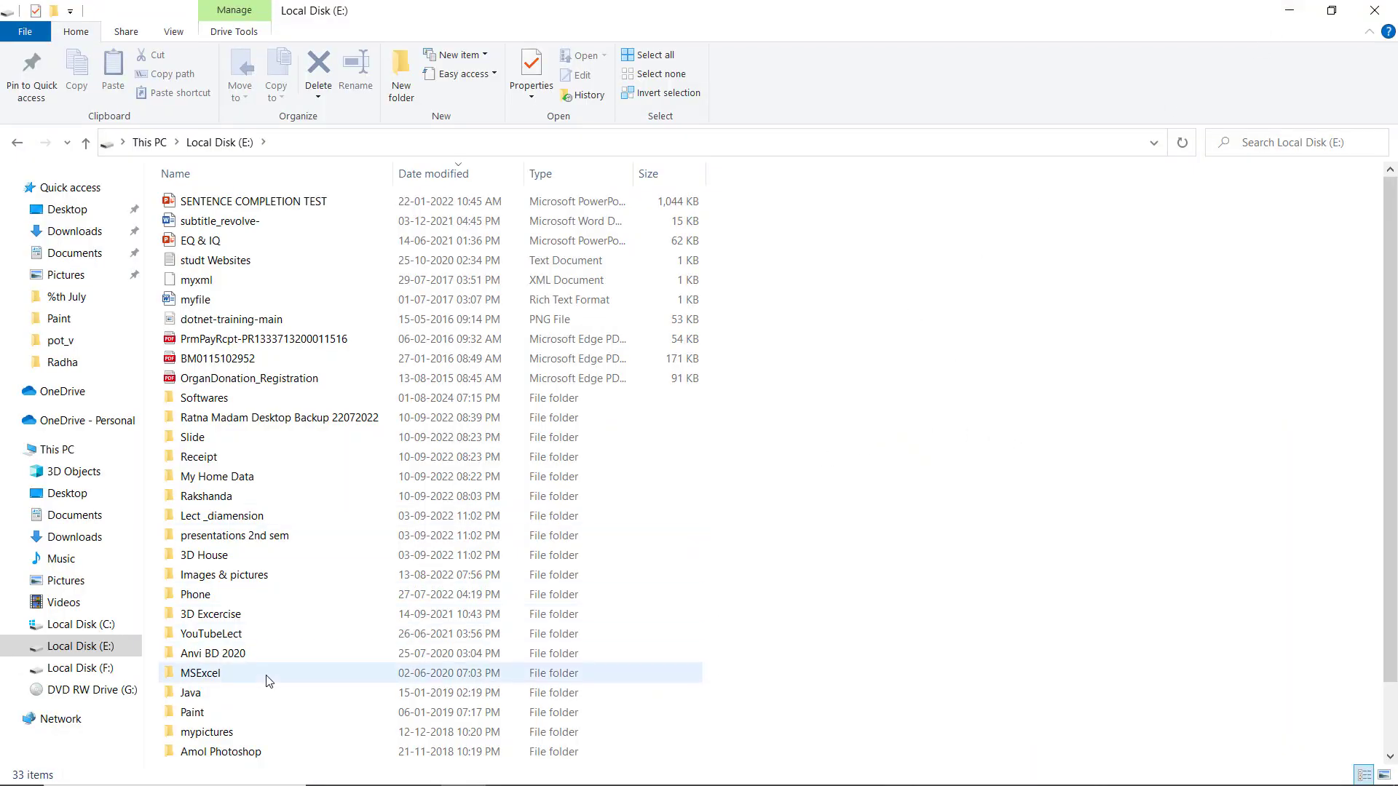
click(73, 668)
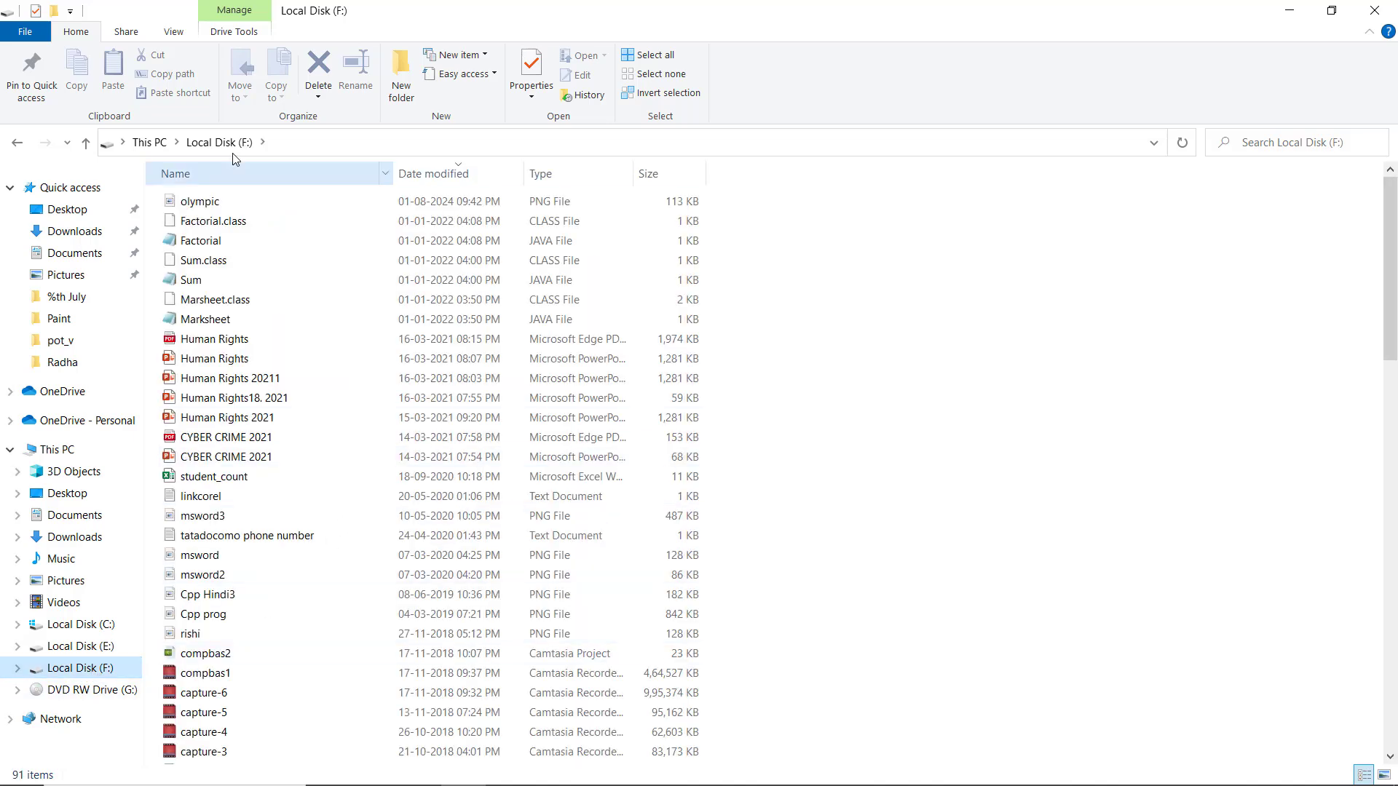
Select the olympic file on Local Disk (F:) and change the folder display to medium icons, finally to large icons.
click(216, 200)
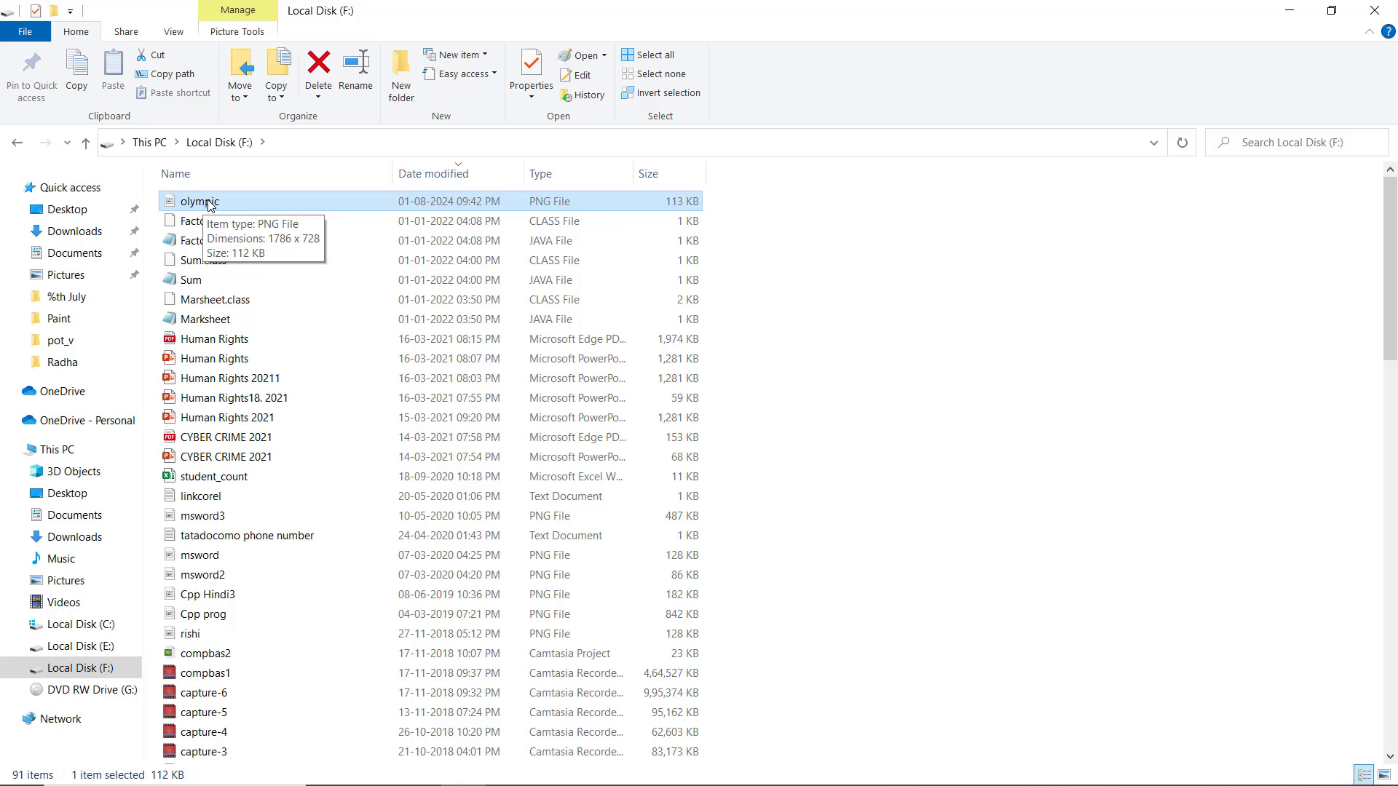
right_click(1005, 380)
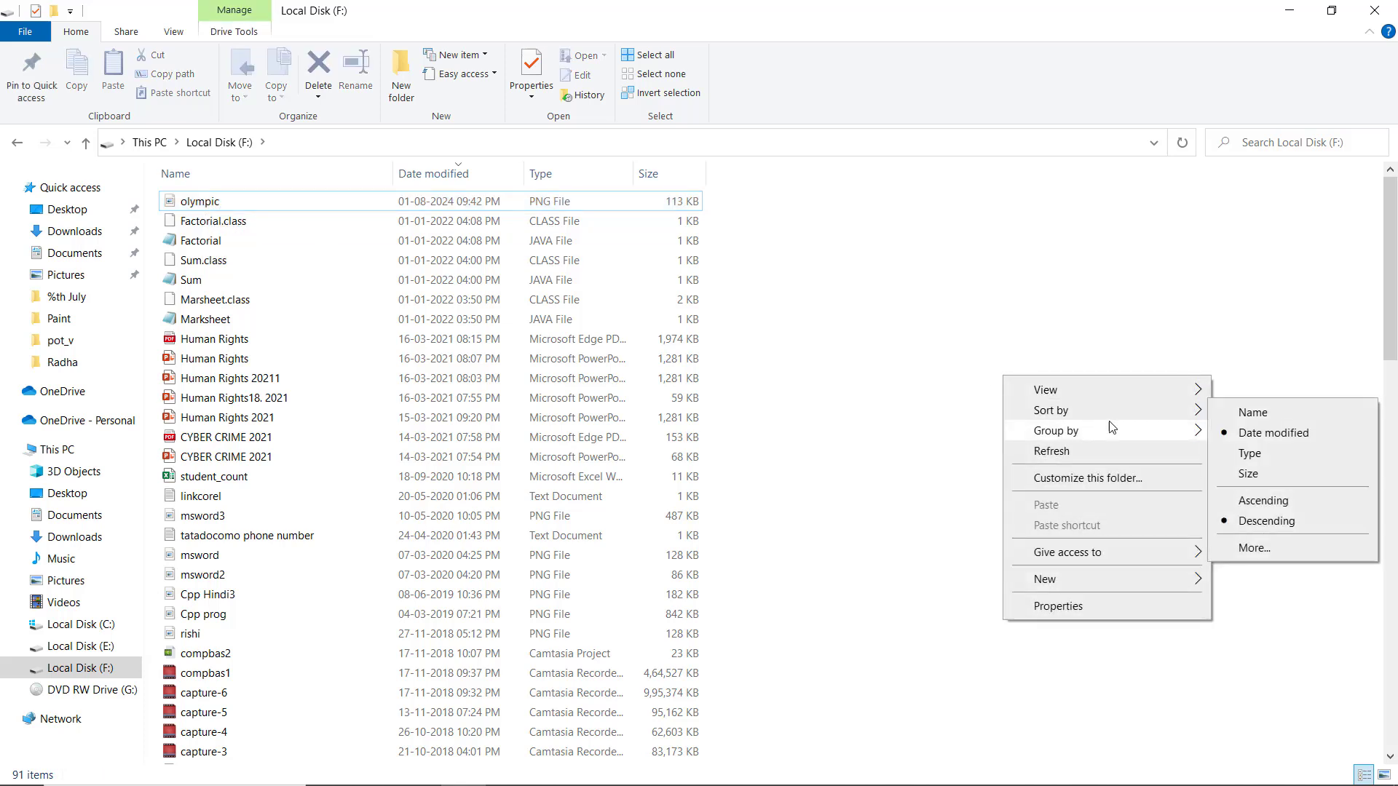
mouse_move(1125, 391)
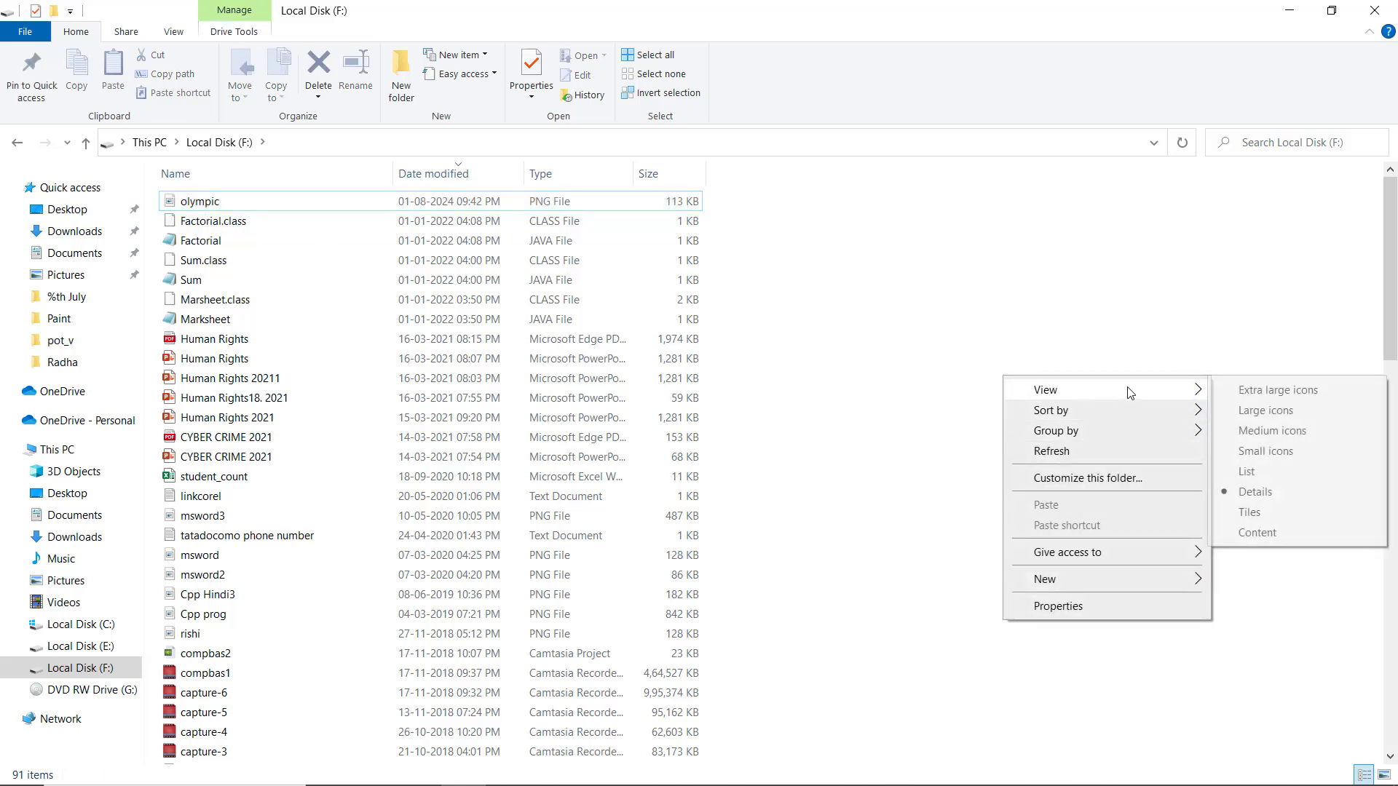
click(1272, 430)
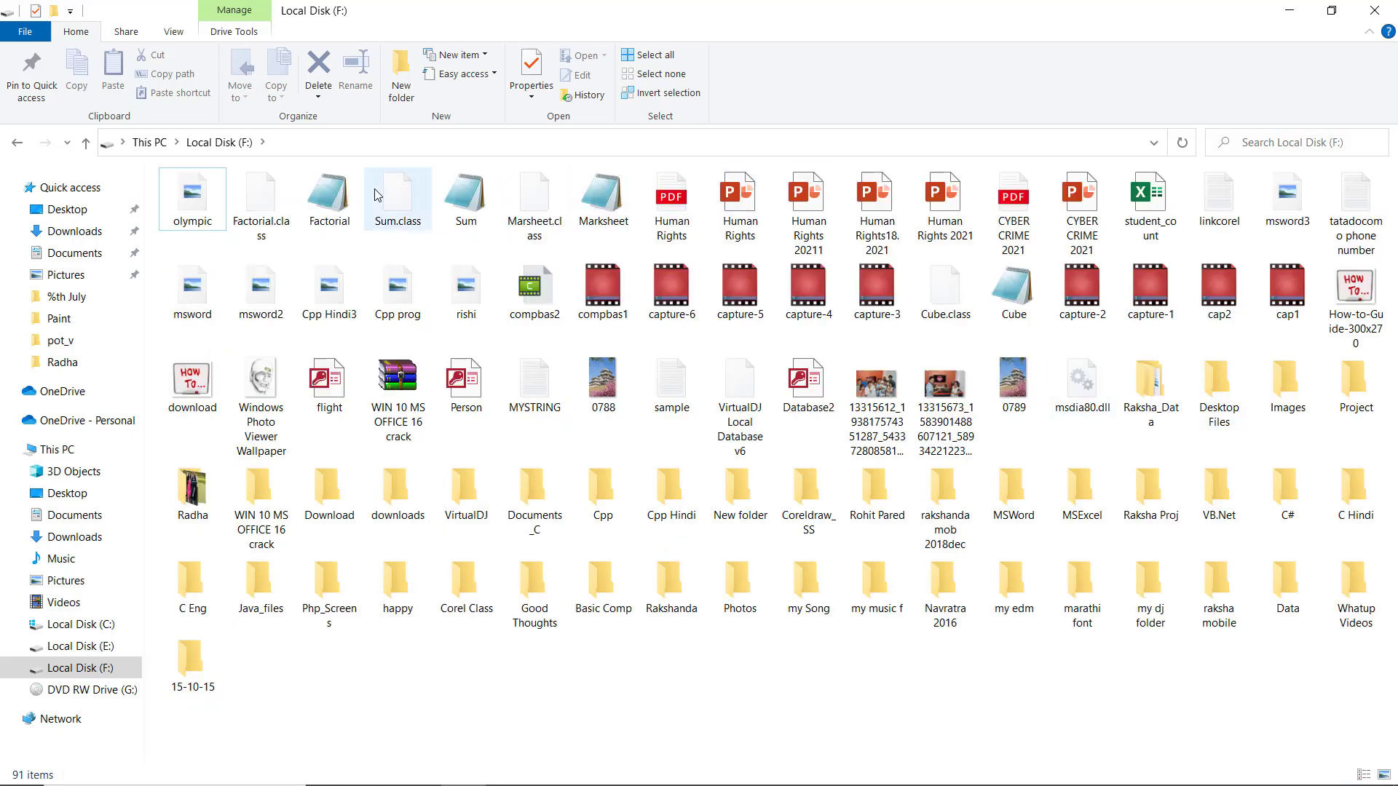
right_click(672, 422)
mouse_move(867, 446)
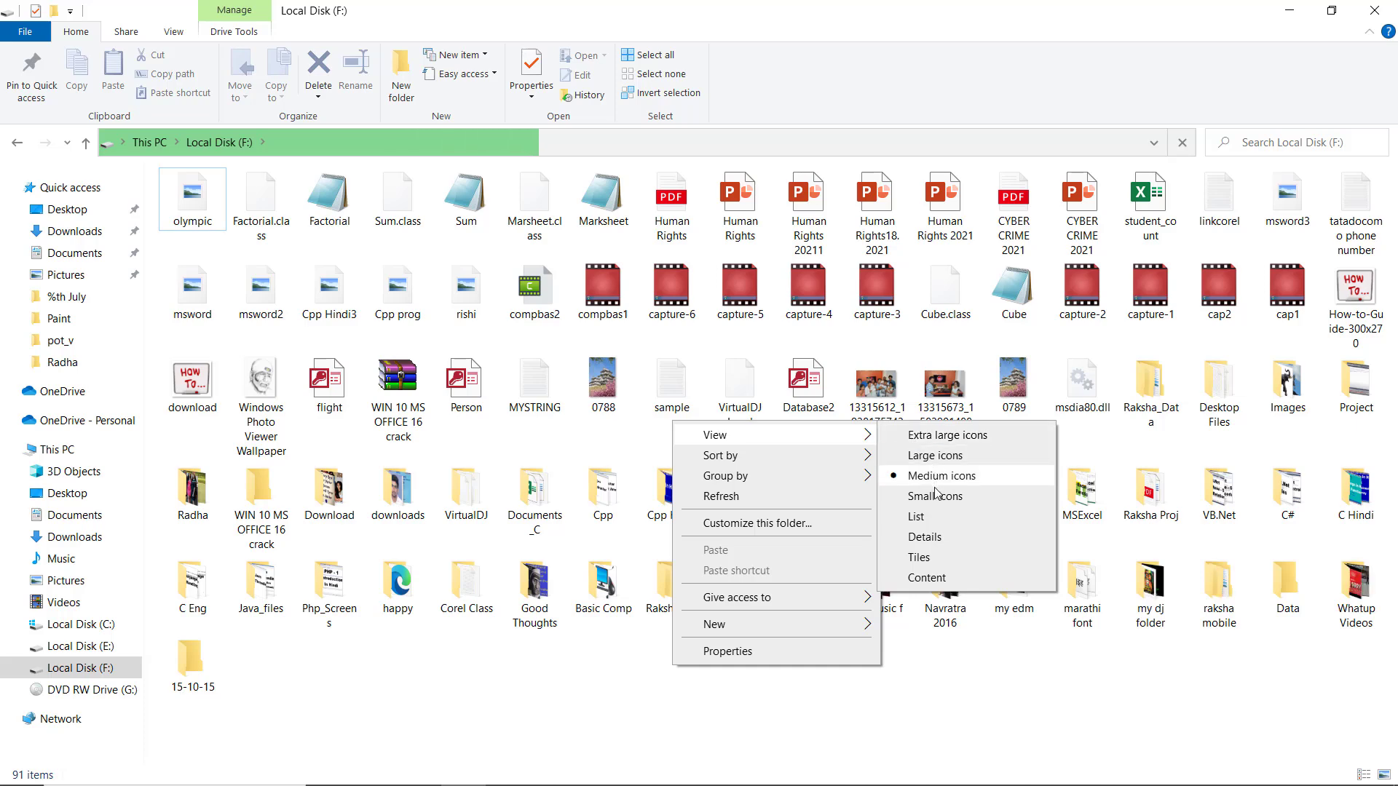
click(935, 458)
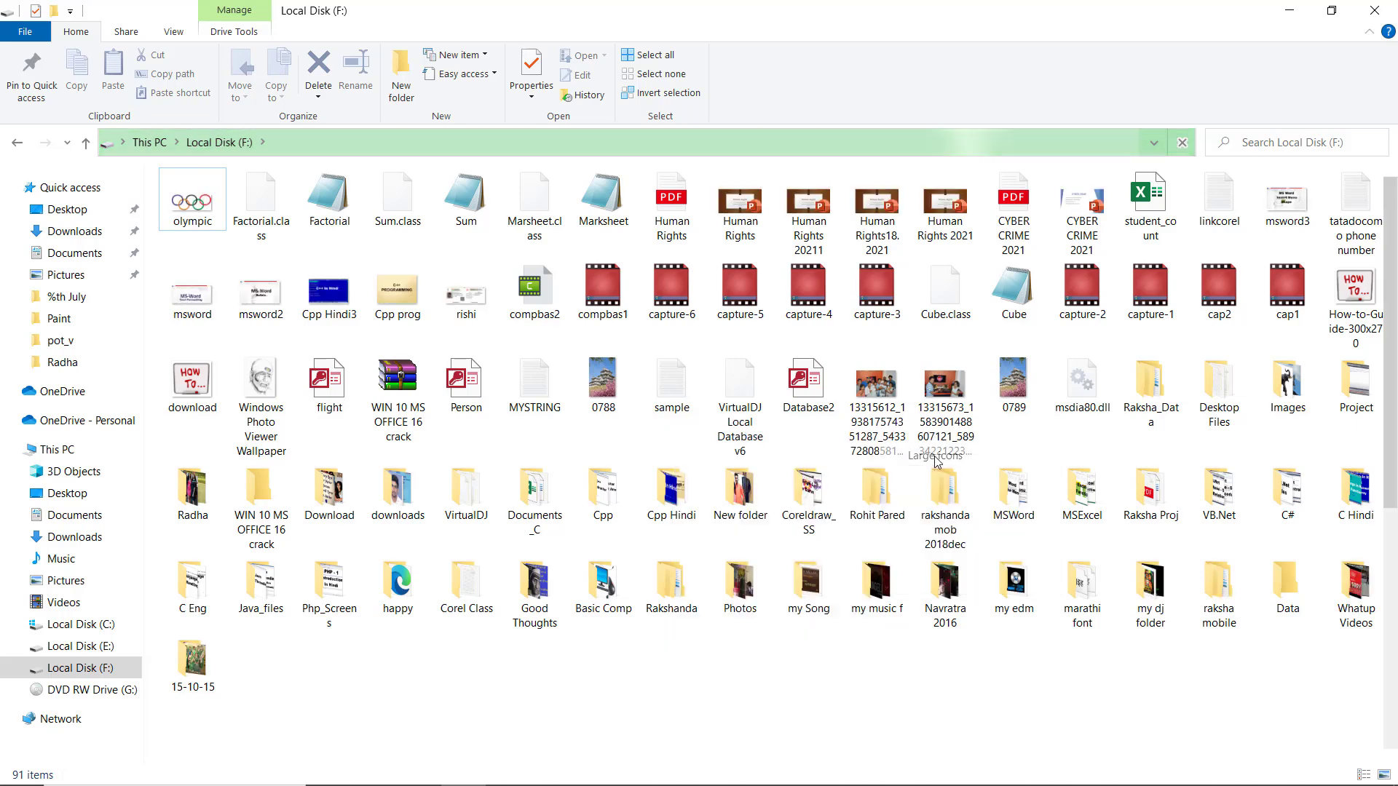
Open the exported olympic image in Paint to check the five rings, and close it again.
click(215, 253)
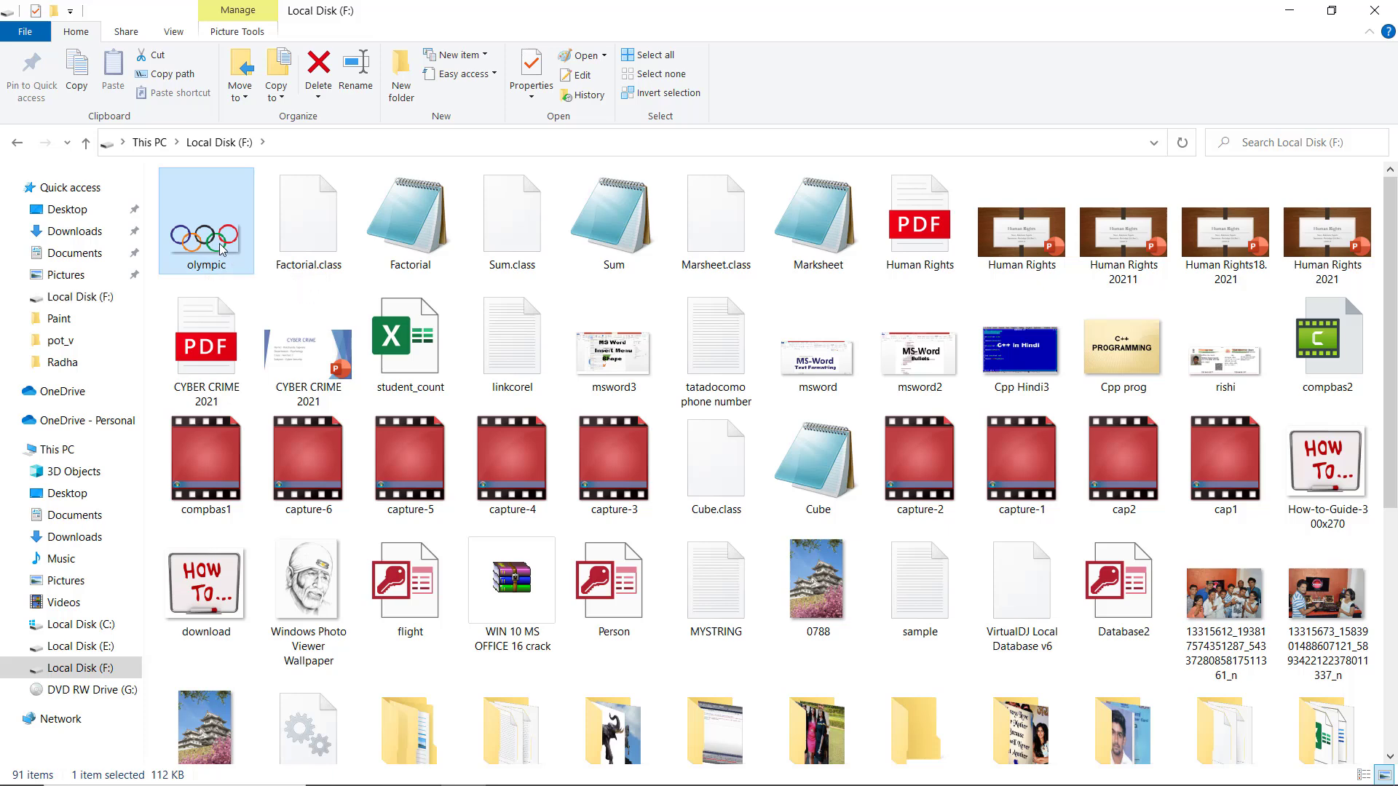
double_click(222, 249)
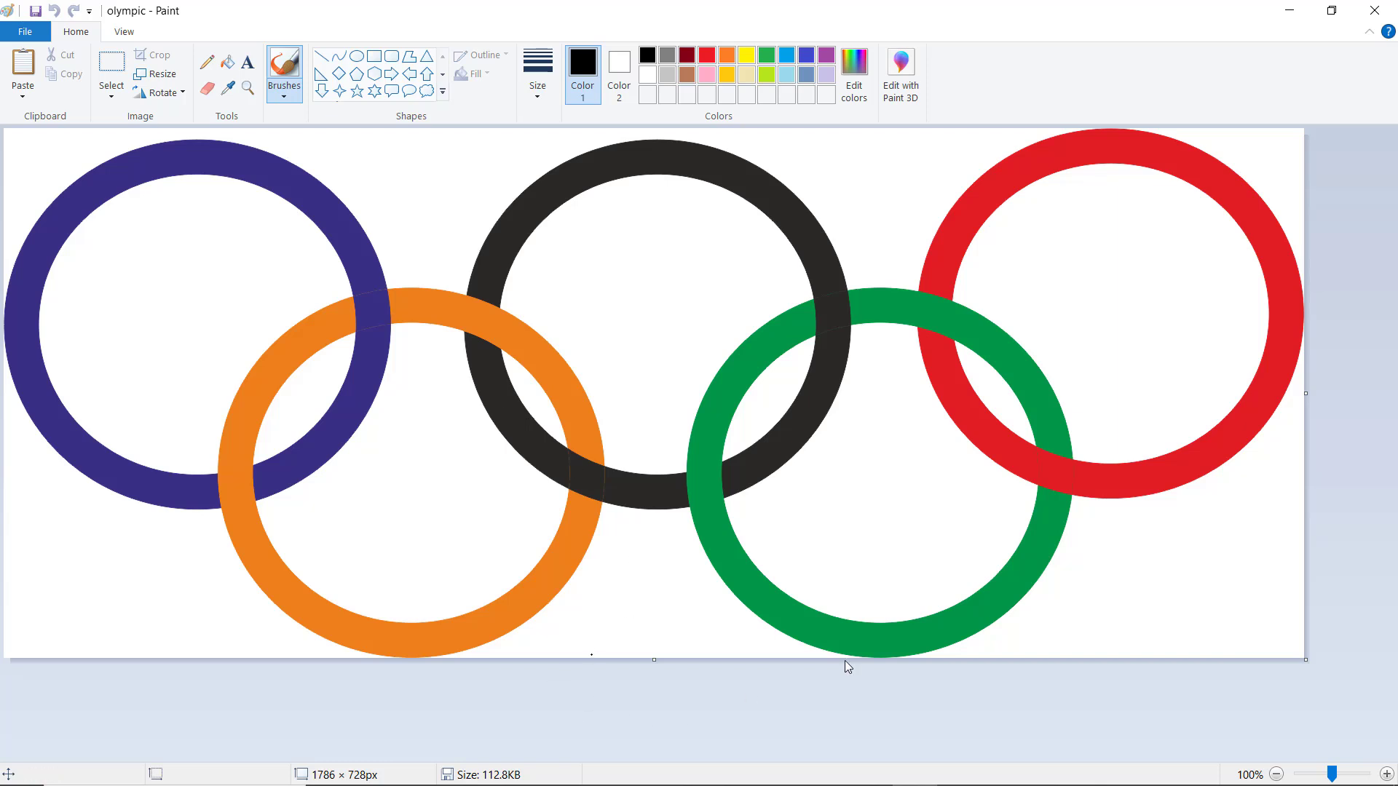
click(1372, 13)
click(1373, 13)
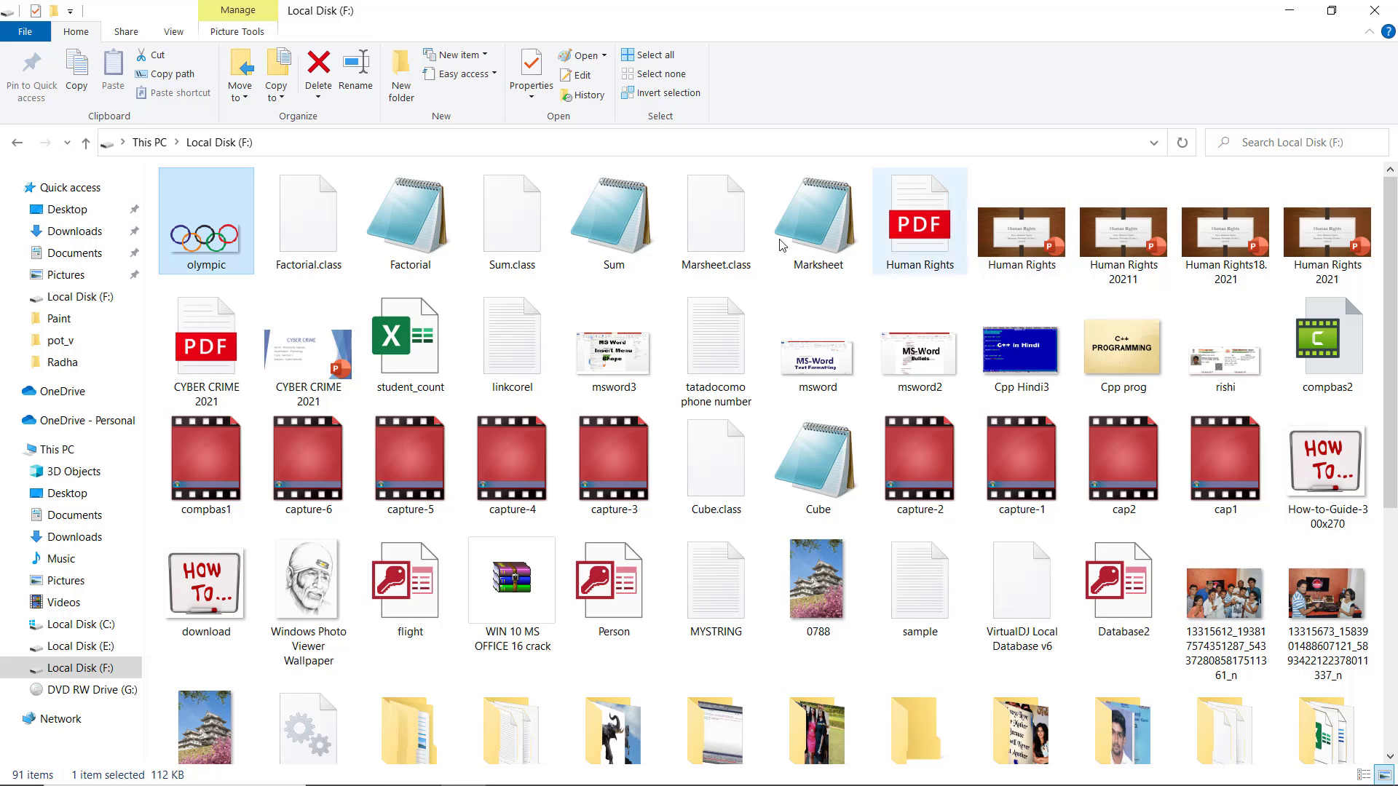
Switch back to CorelDRAW to view the grouped rings on the full width of the page.
mouse_move(553, 778)
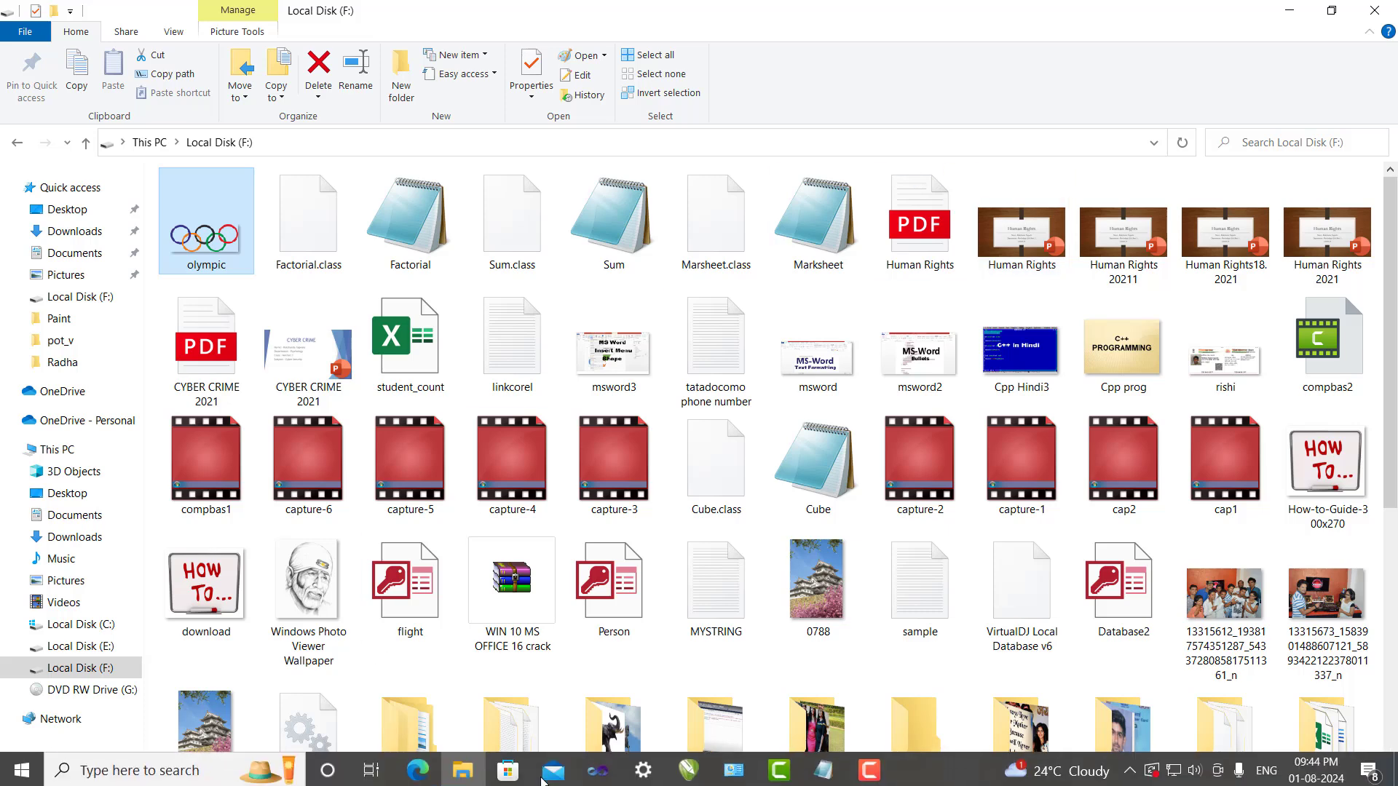
click(696, 778)
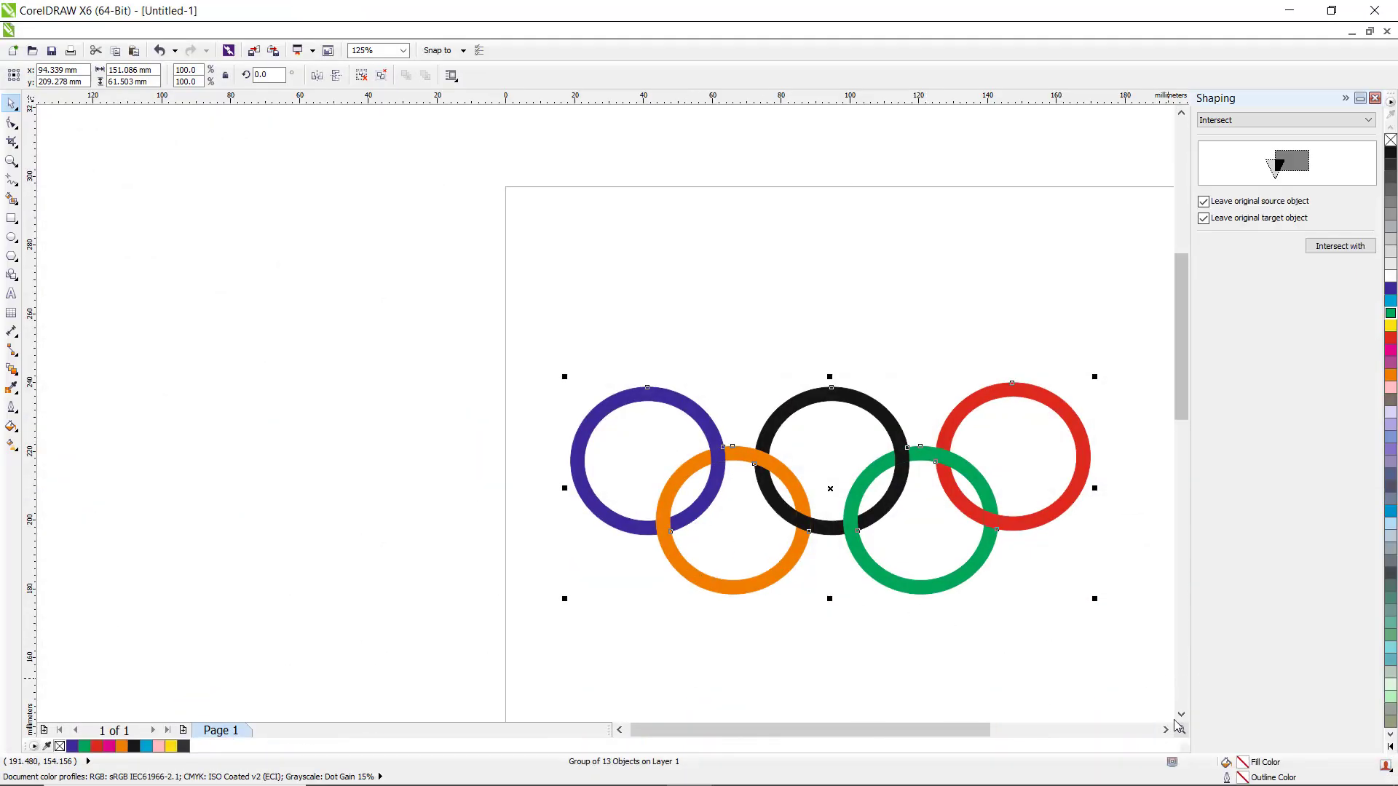
click(1165, 730)
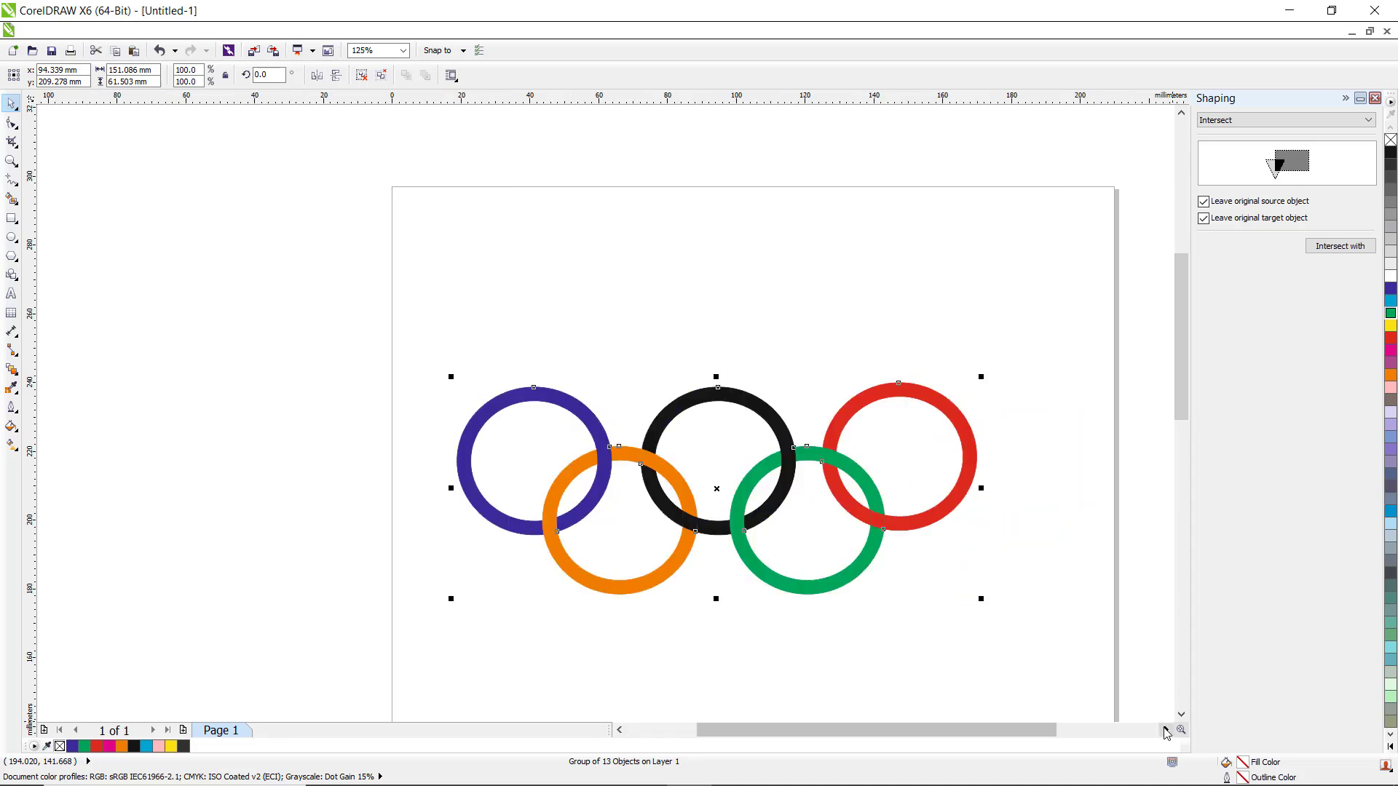